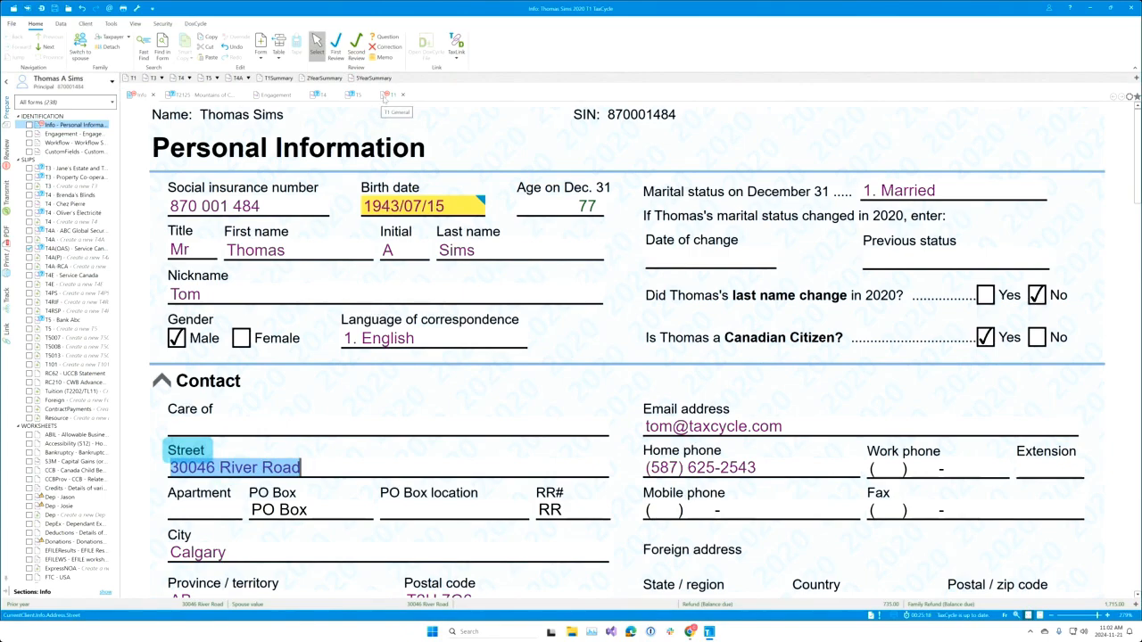
Step: On the T1 return, add the line 15000 total income field to the data monitor bar
left_click(385, 94)
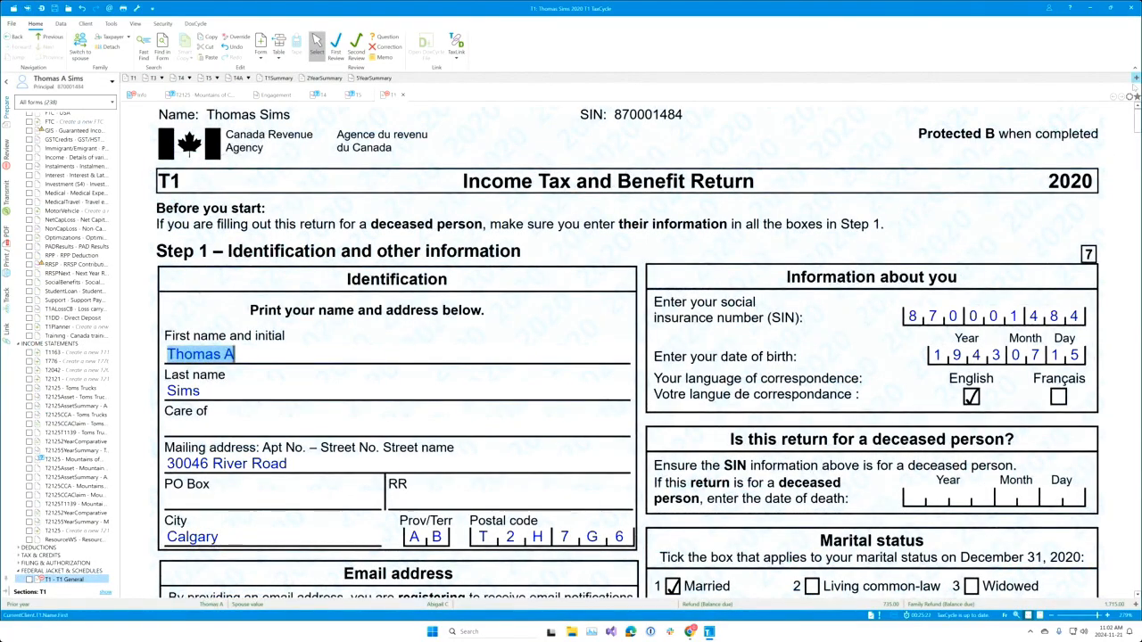
left_click_drag(1136, 121, 1136, 276)
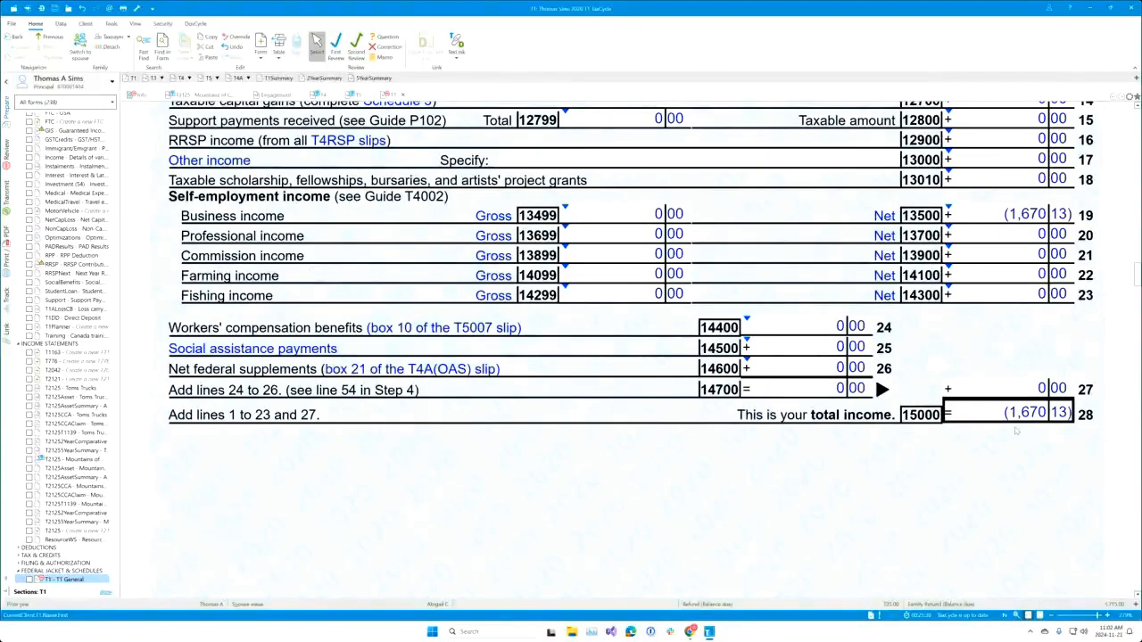
left_click(1015, 416)
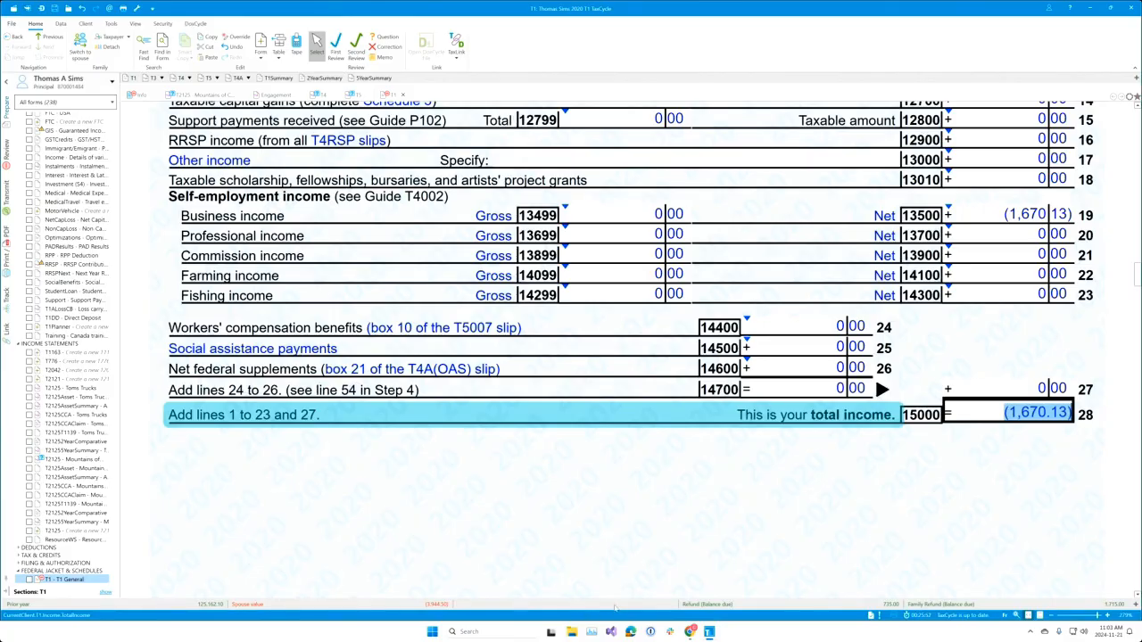
left_click(1136, 604)
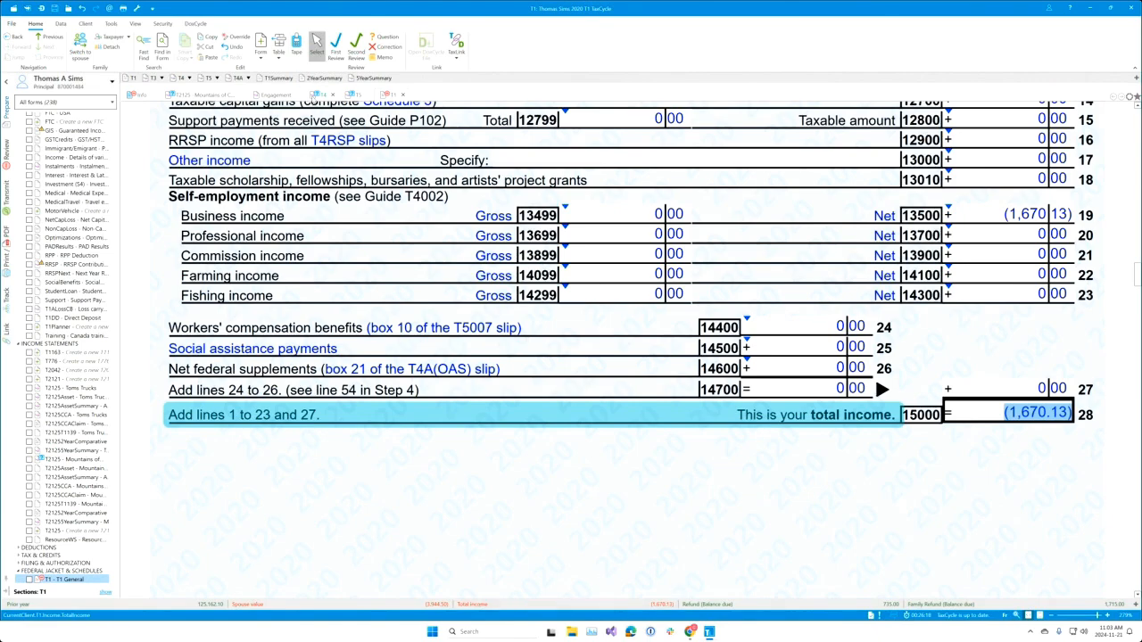
Step: On the T4 slip, enter 48,000 as employment income in box 14
left_click(323, 94)
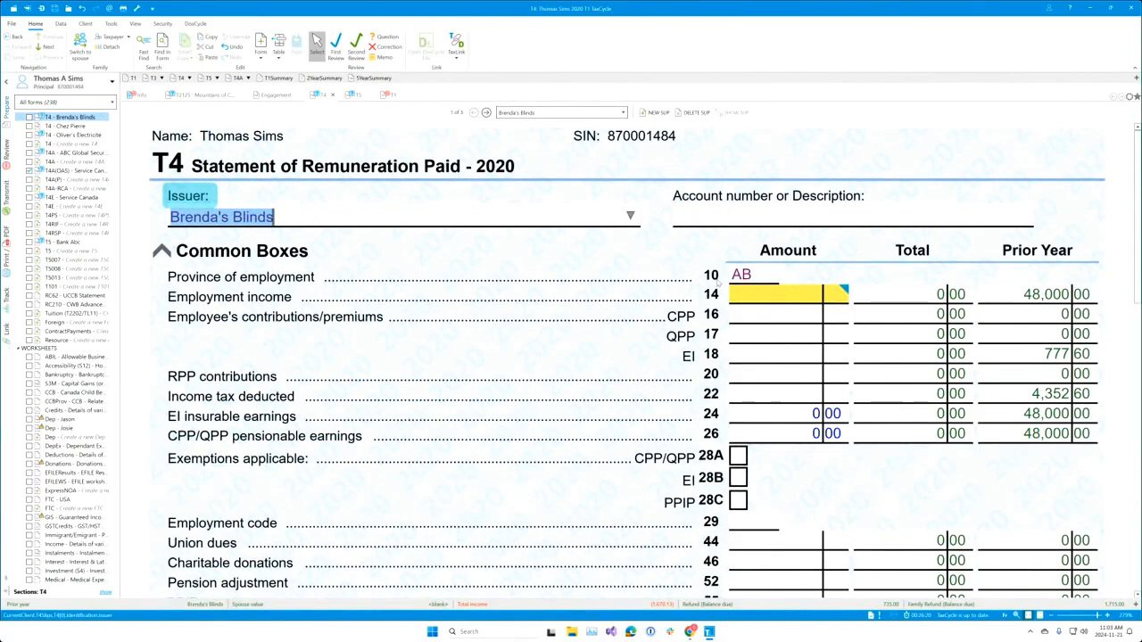
left_click(762, 302)
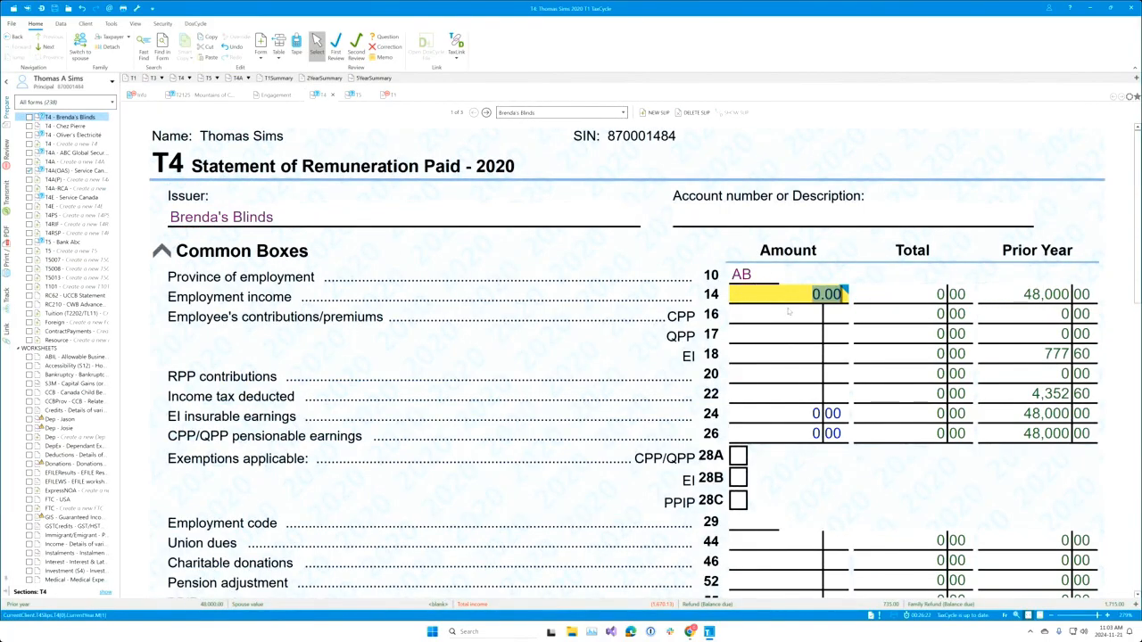
type("48,000")
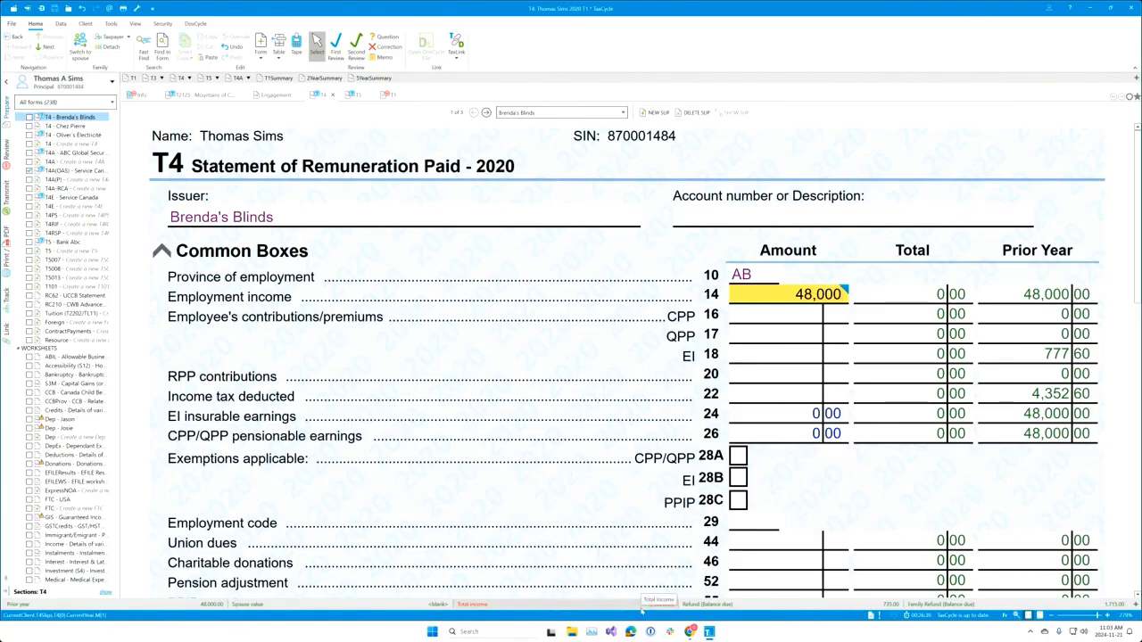
key("Tab")
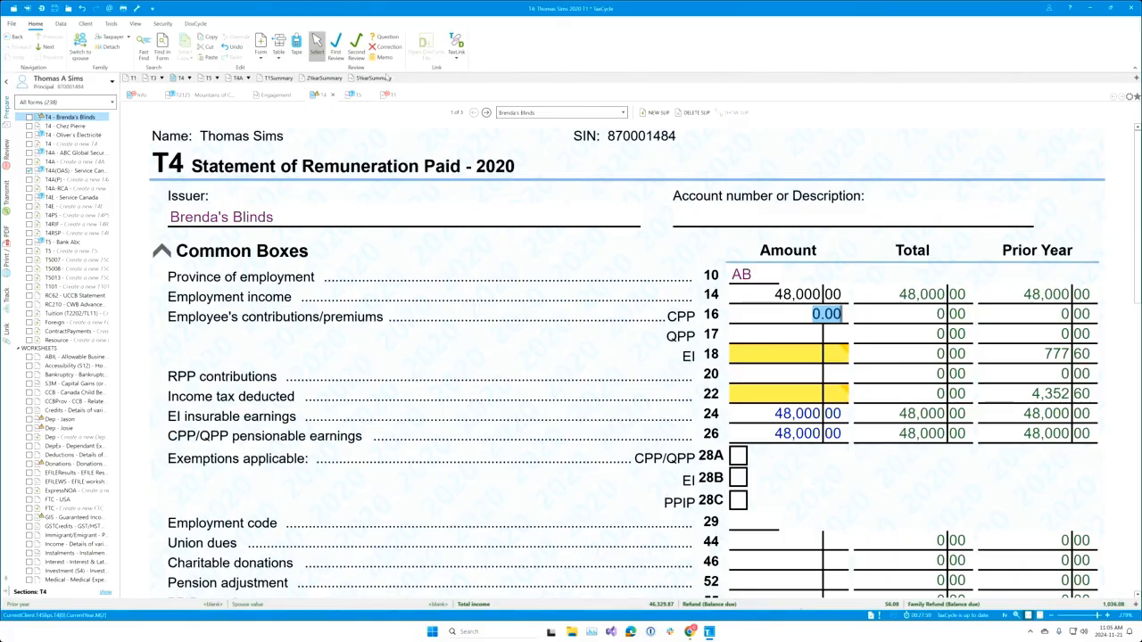
Step: Add the T1 line 23600 net income of 46,329.87 to the data monitor bar
left_click(384, 97)
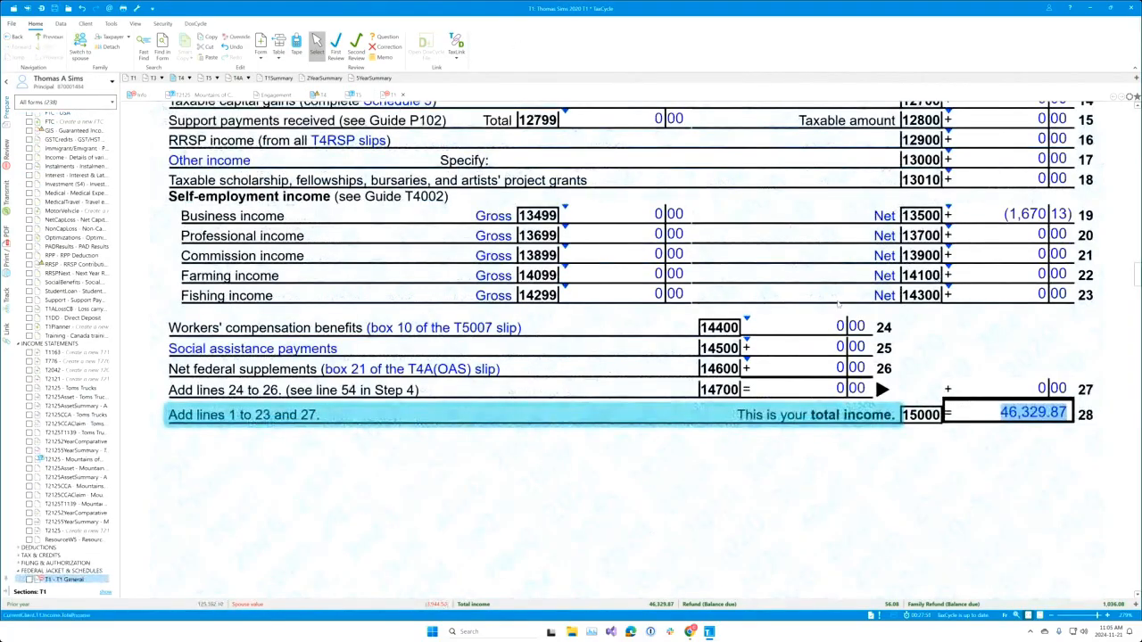
scroll(831, 322, "down", 5)
scroll(831, 322, "down", 10)
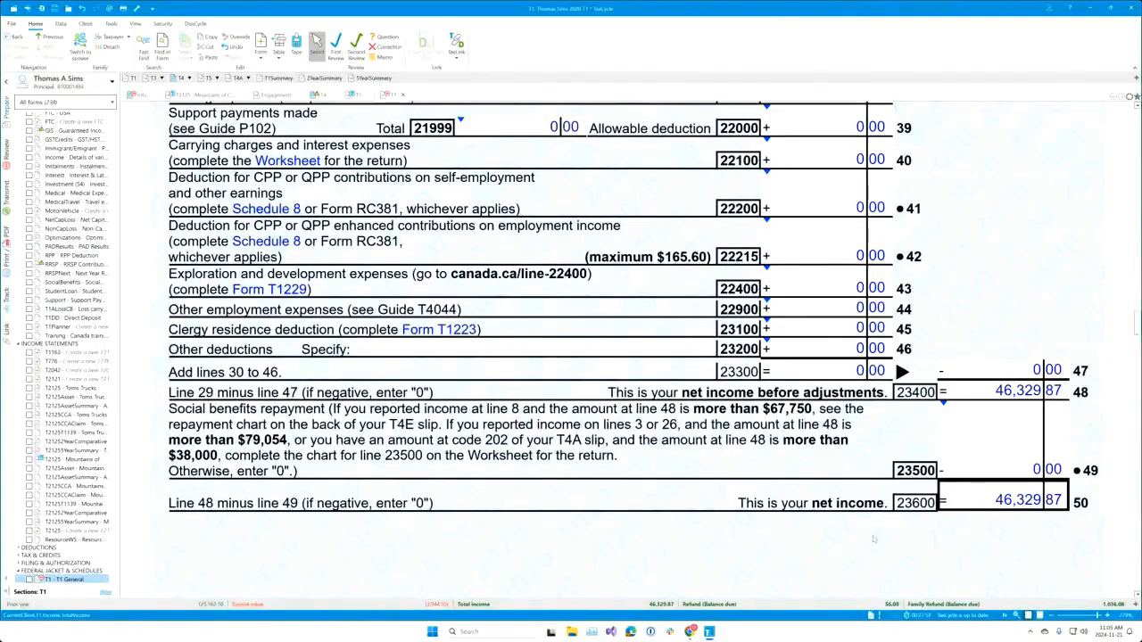
left_click(1030, 502)
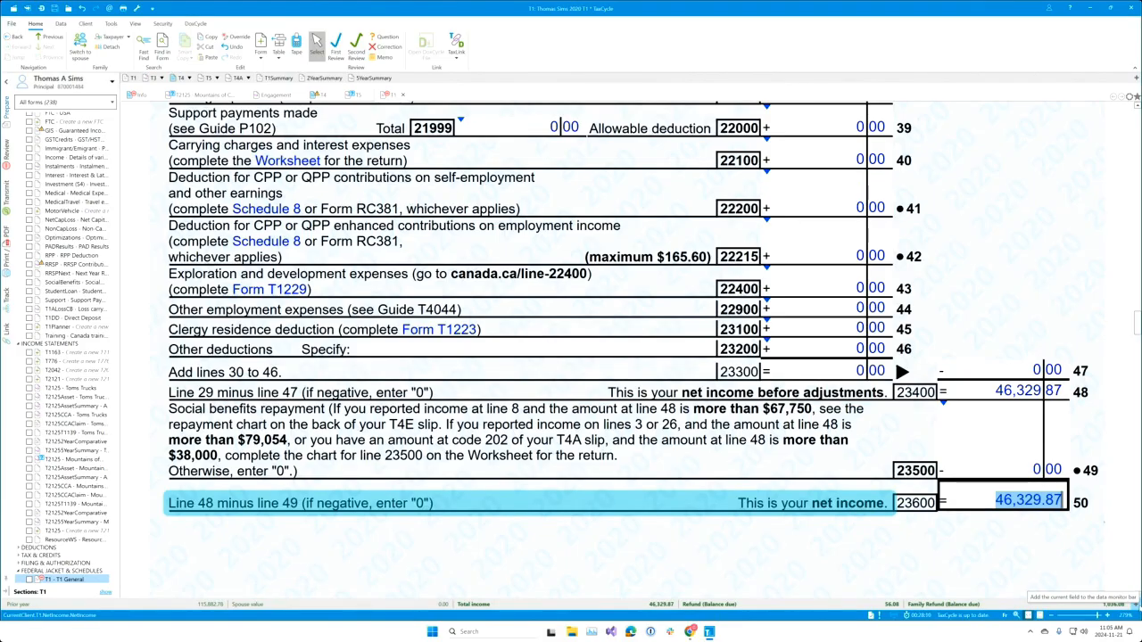
left_click(1135, 596)
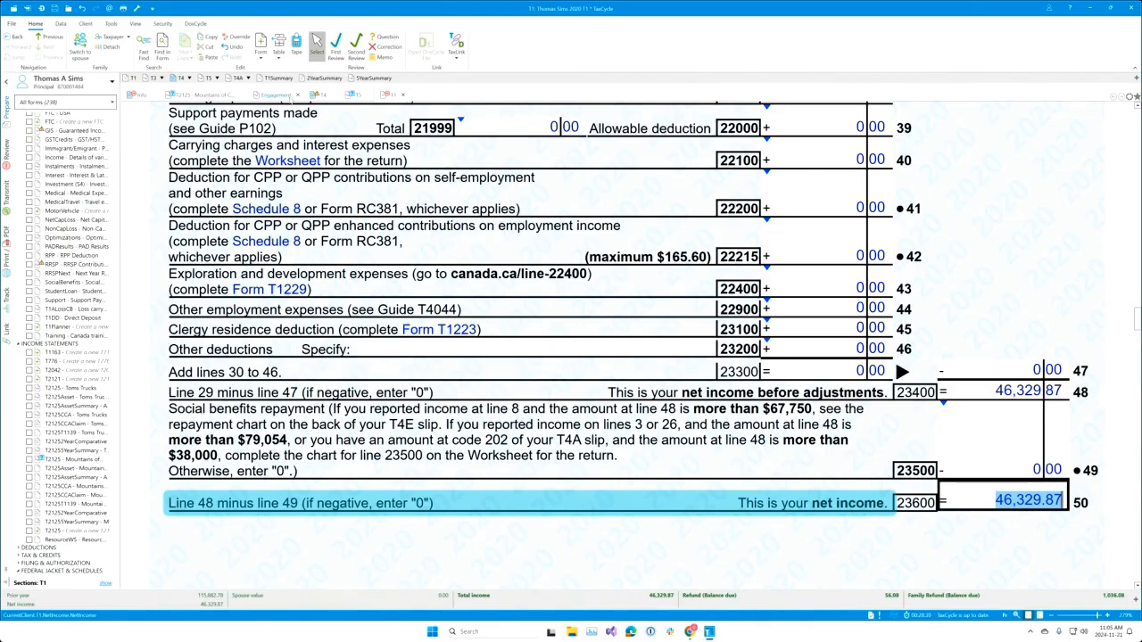
Step: Add line 26000 taxable income and line 35000 non-refundable credits (6,270.56) to the data monitor
key("Tab")
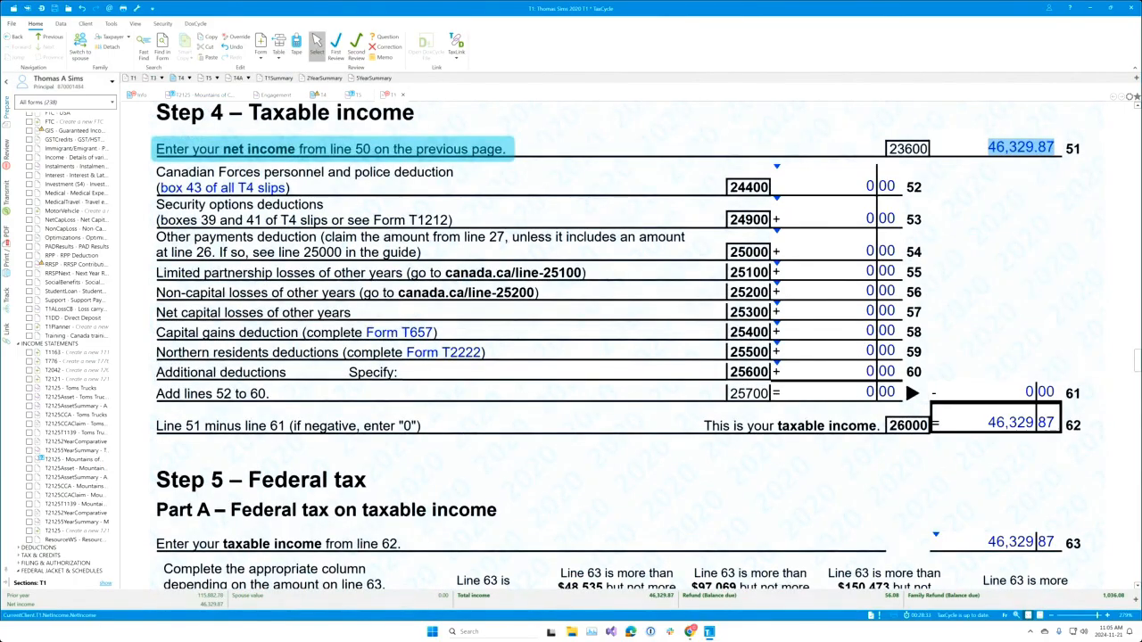
scroll(1039, 428, "down", 3)
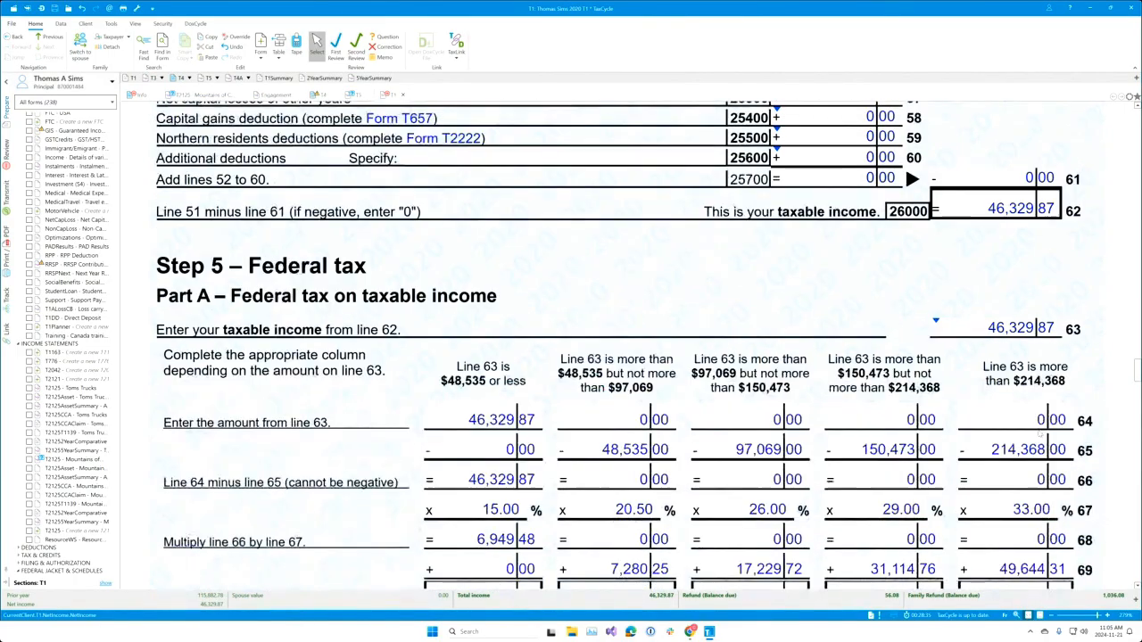
left_click(1021, 208)
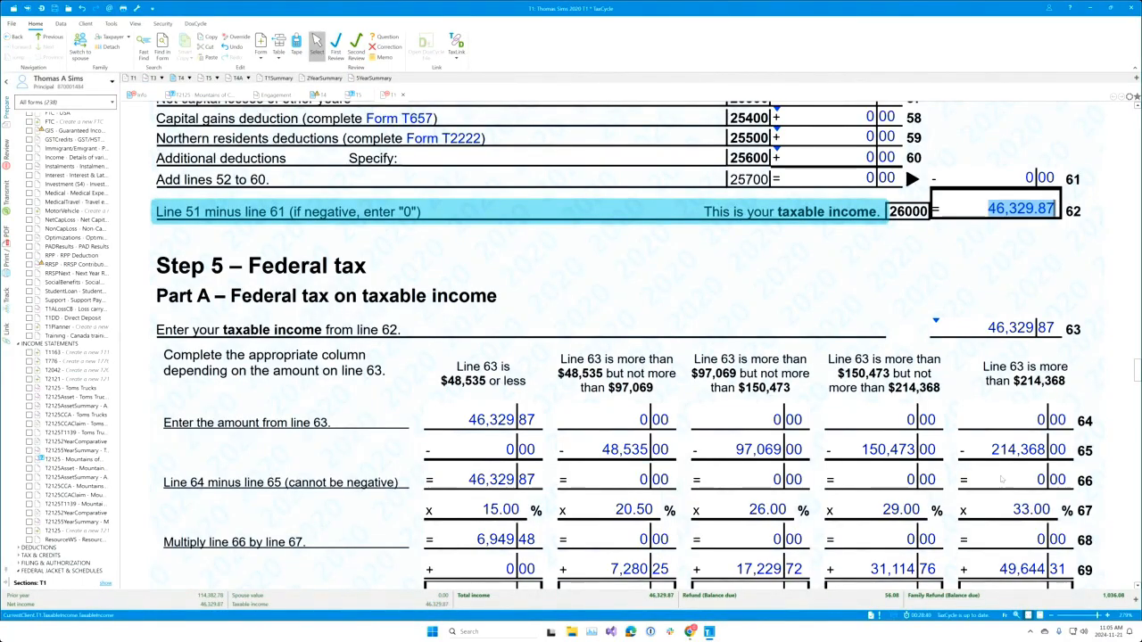
scroll(965, 379, "down", 15)
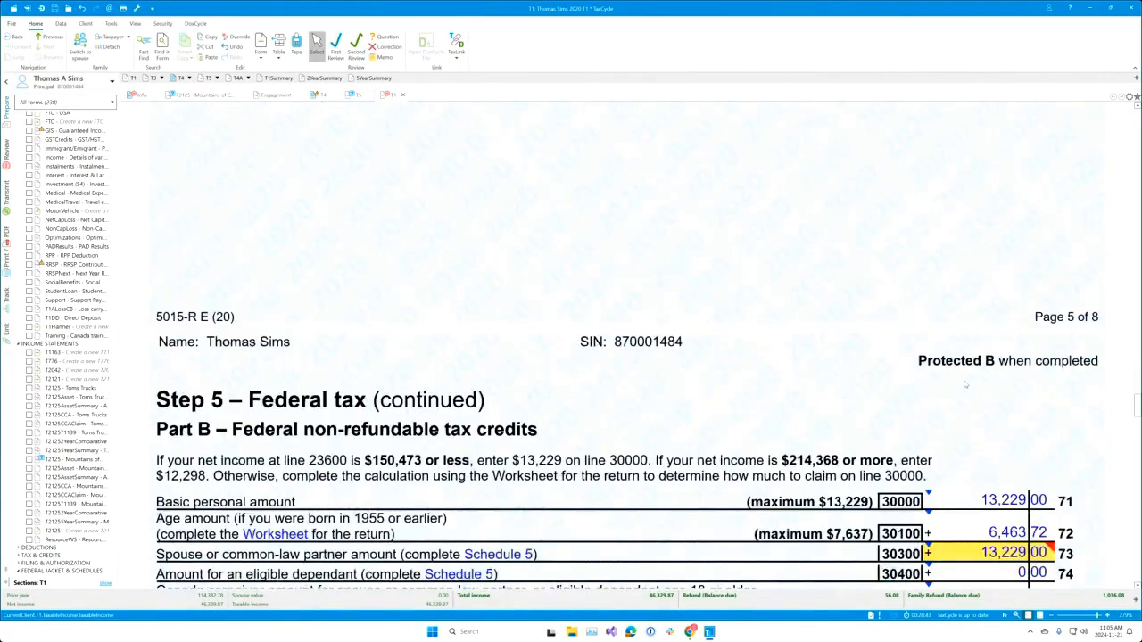
scroll(964, 385, "down", 10)
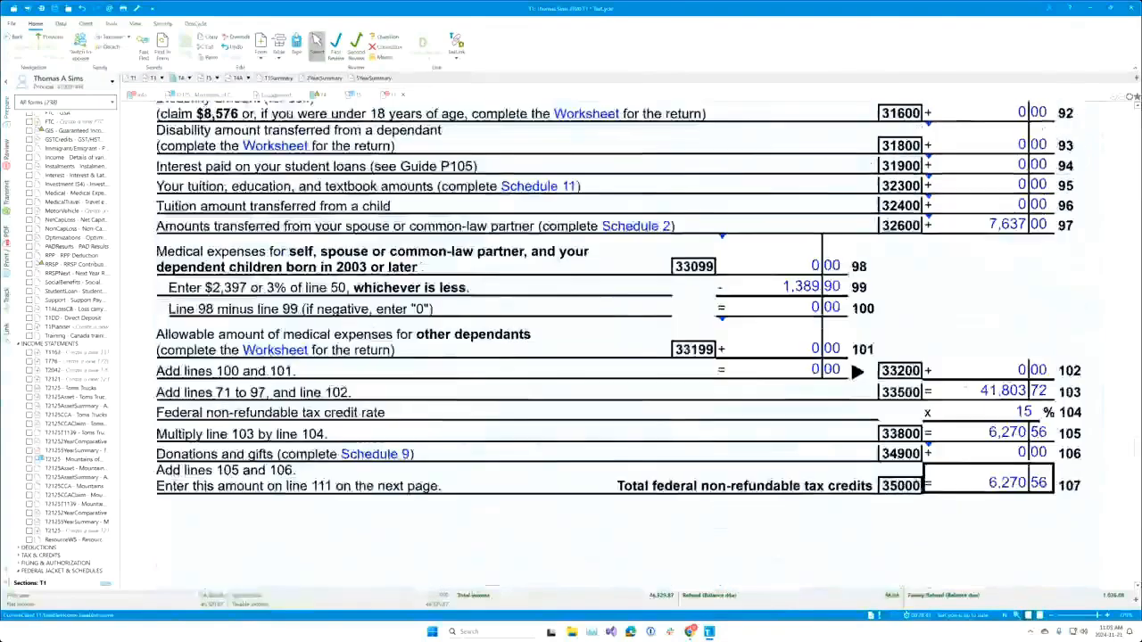
scroll(965, 384, "down", 2)
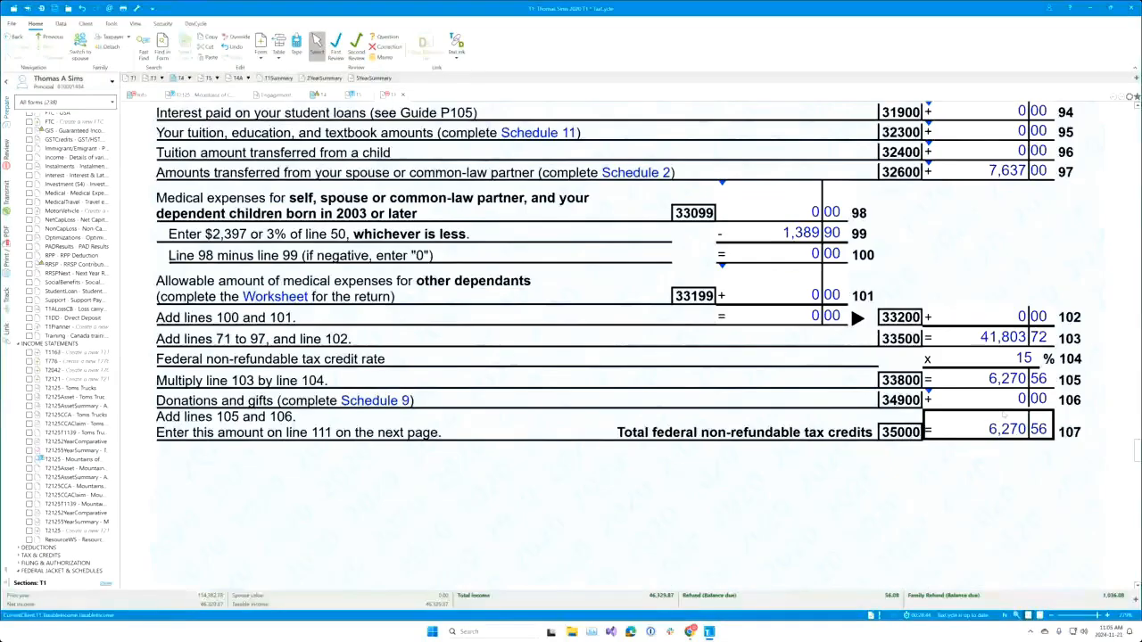
left_click(1009, 432)
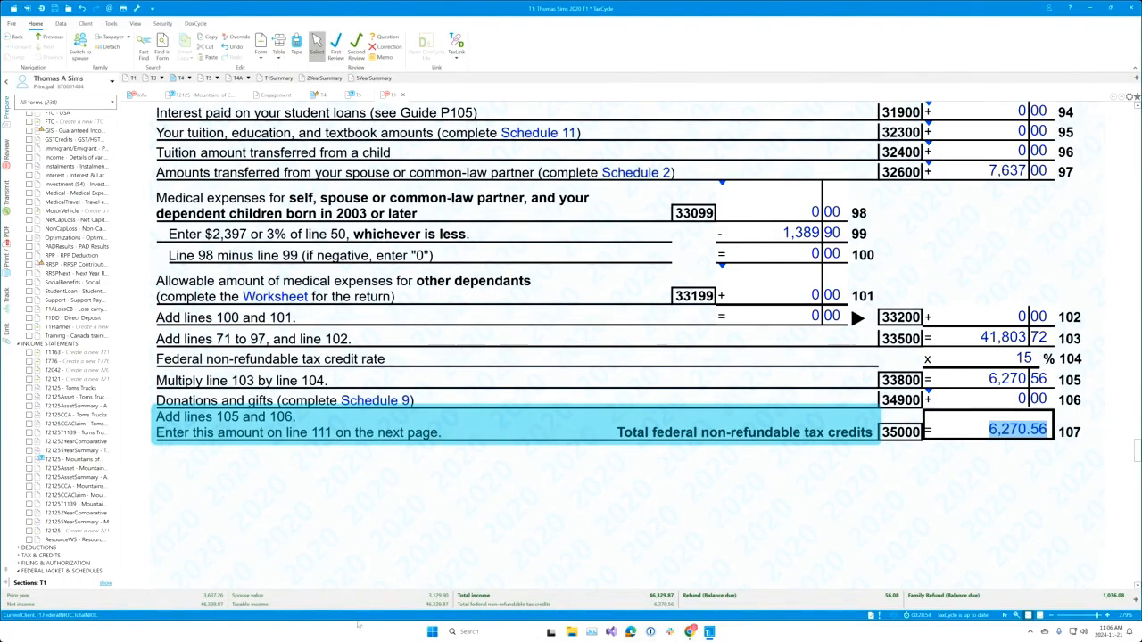
mouse_move(709, 632)
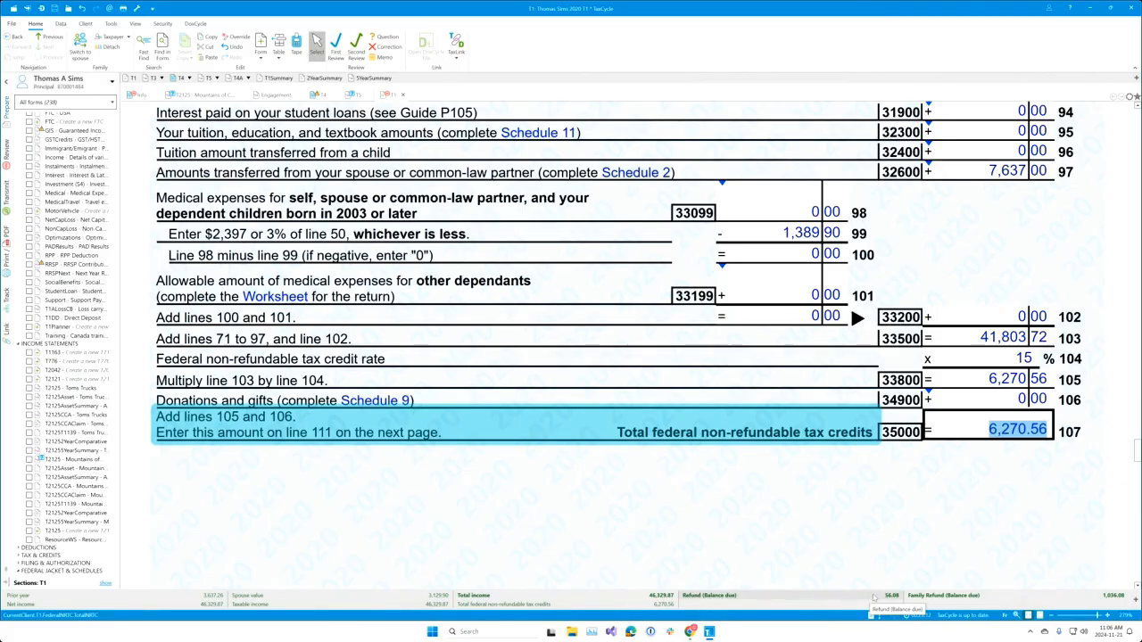
Step: Increase the data monitor bar's number of columns three times so every monitor fits on one row
right_click(873, 597)
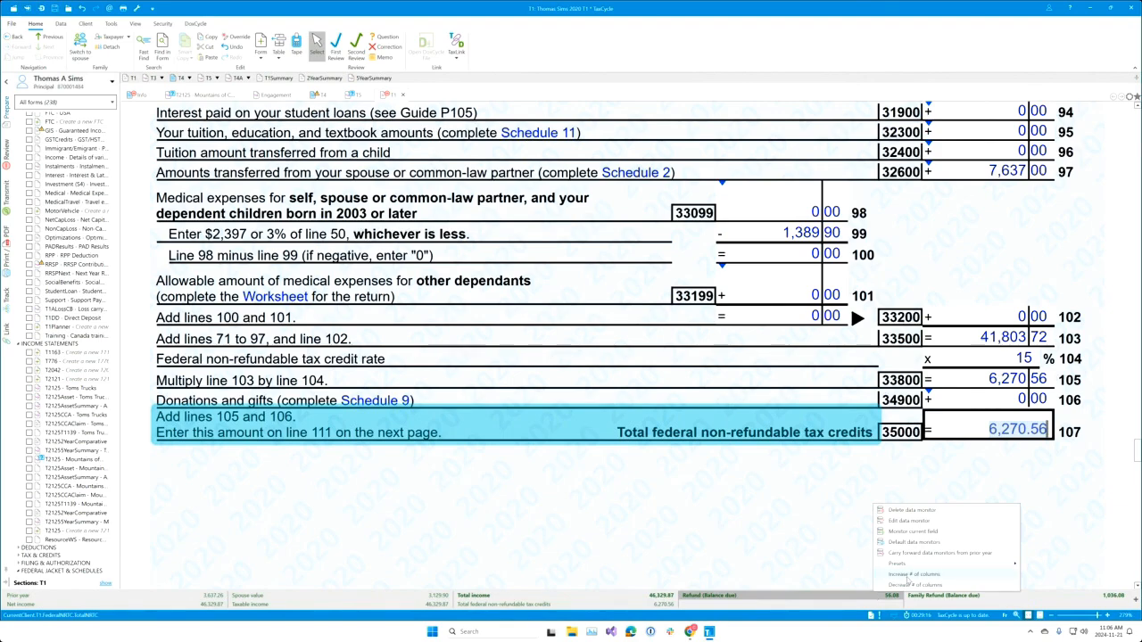
left_click(907, 574)
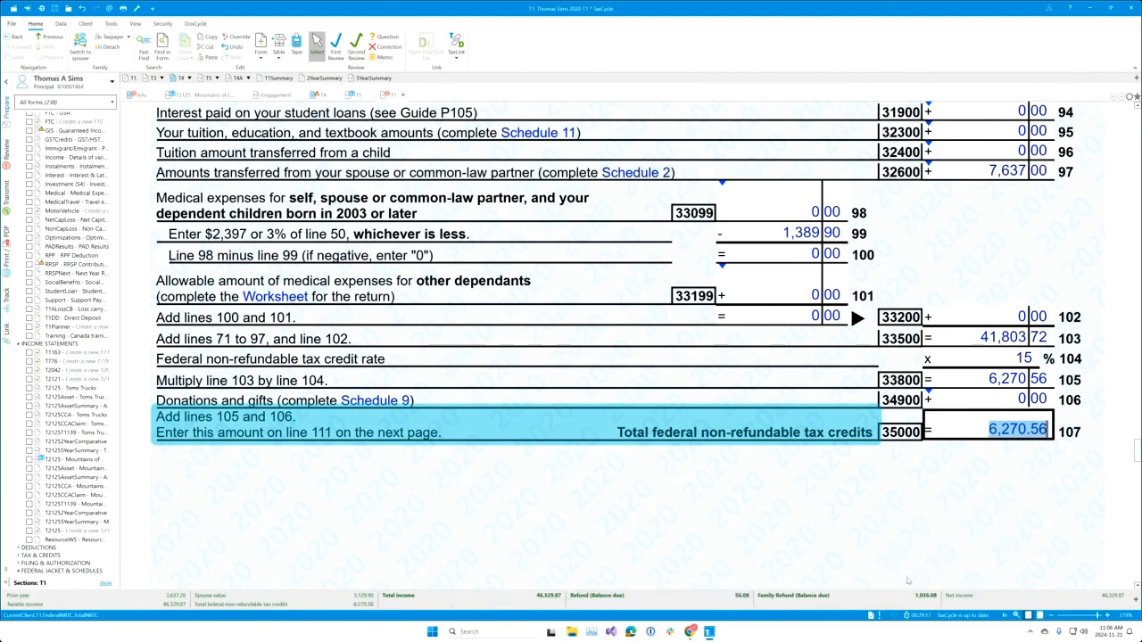
right_click(853, 596)
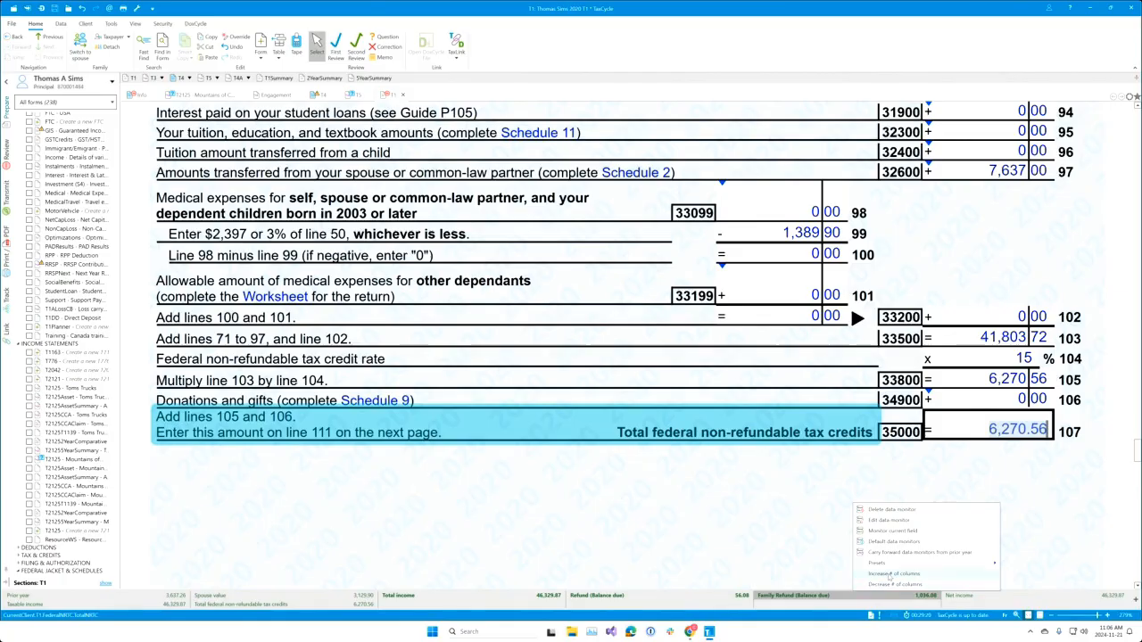
left_click(889, 576)
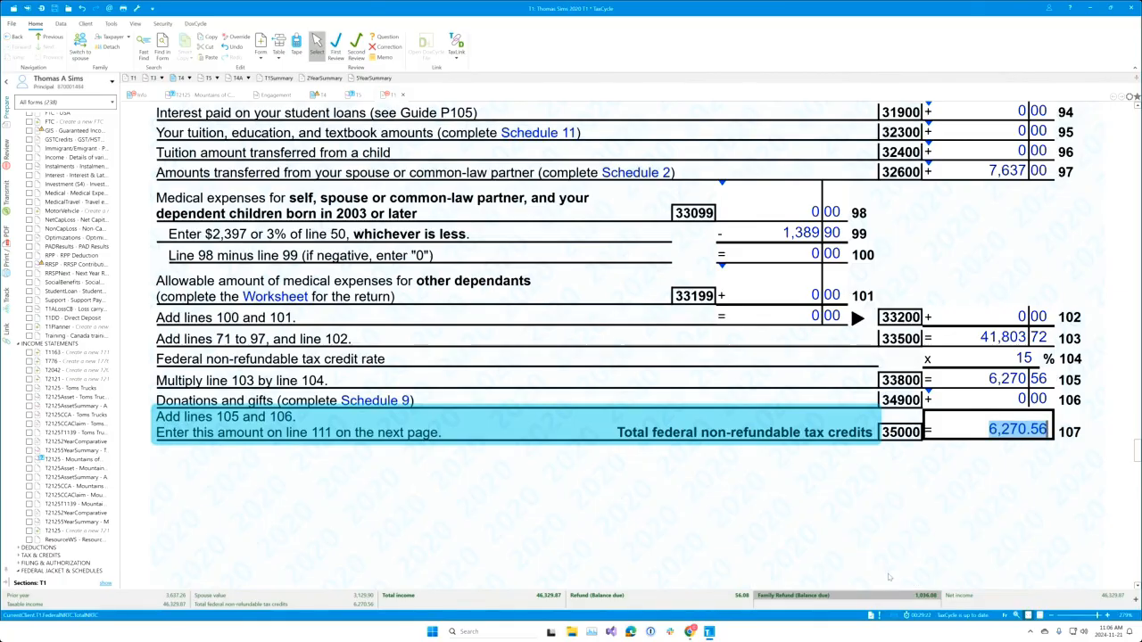
right_click(866, 592)
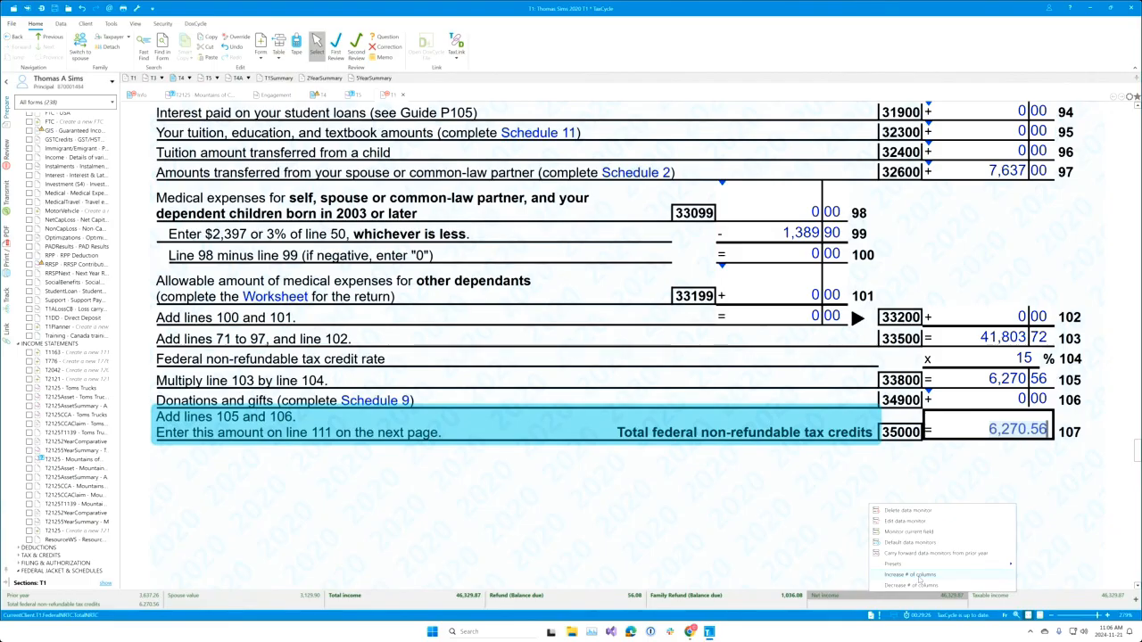
left_click(917, 576)
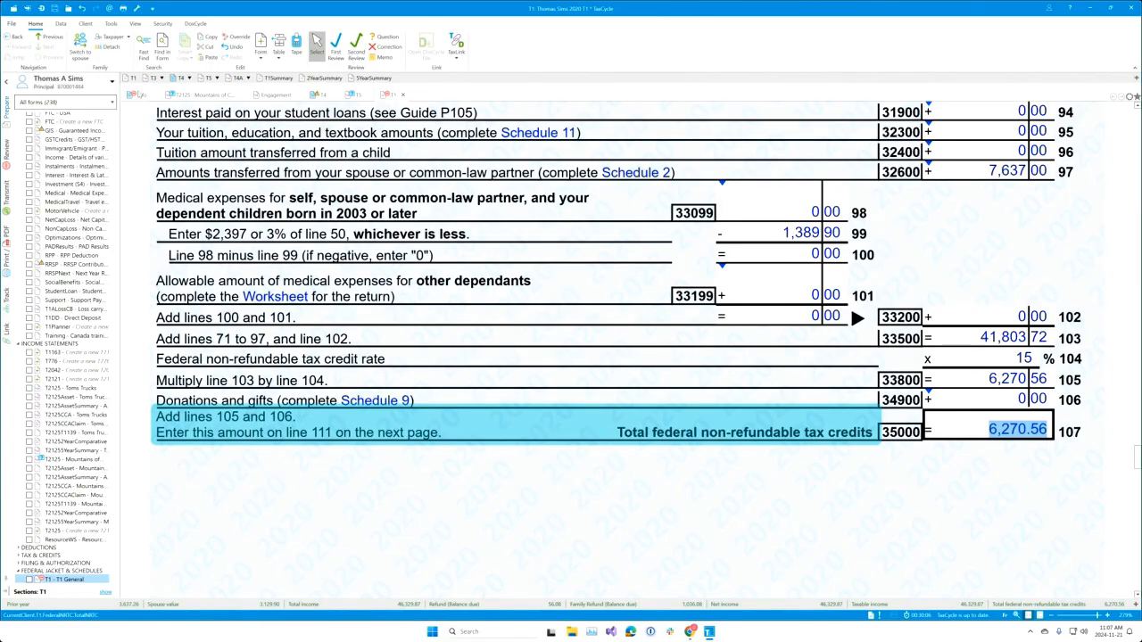
Step: On Personal Information, delete the old Street entry and enter the taxpayer's new street address
left_click(137, 94)
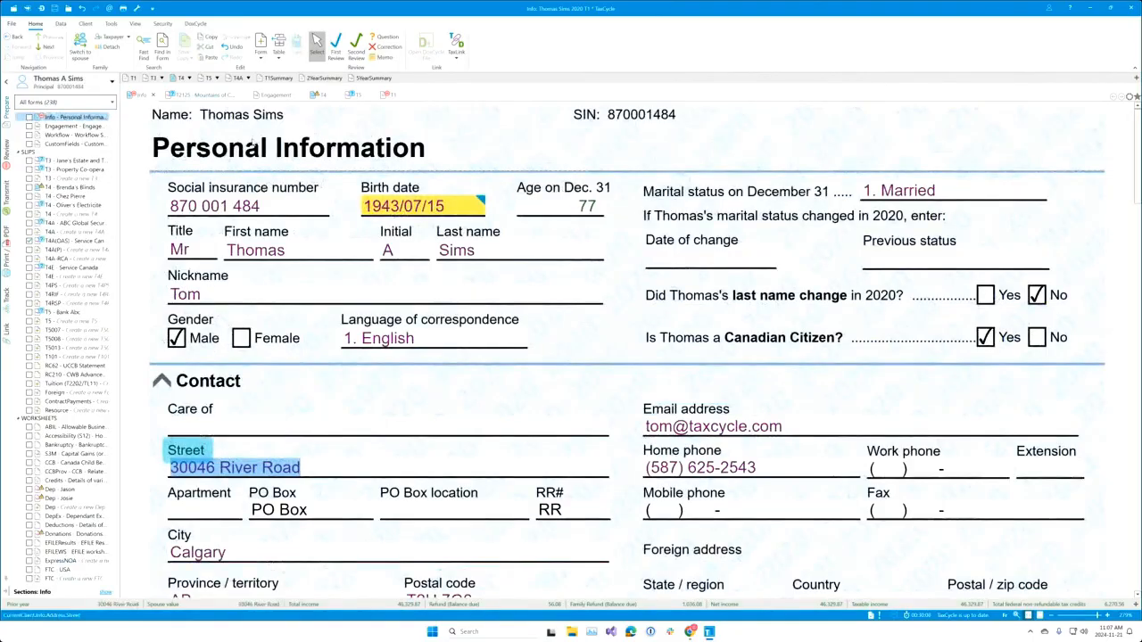
left_click(329, 468)
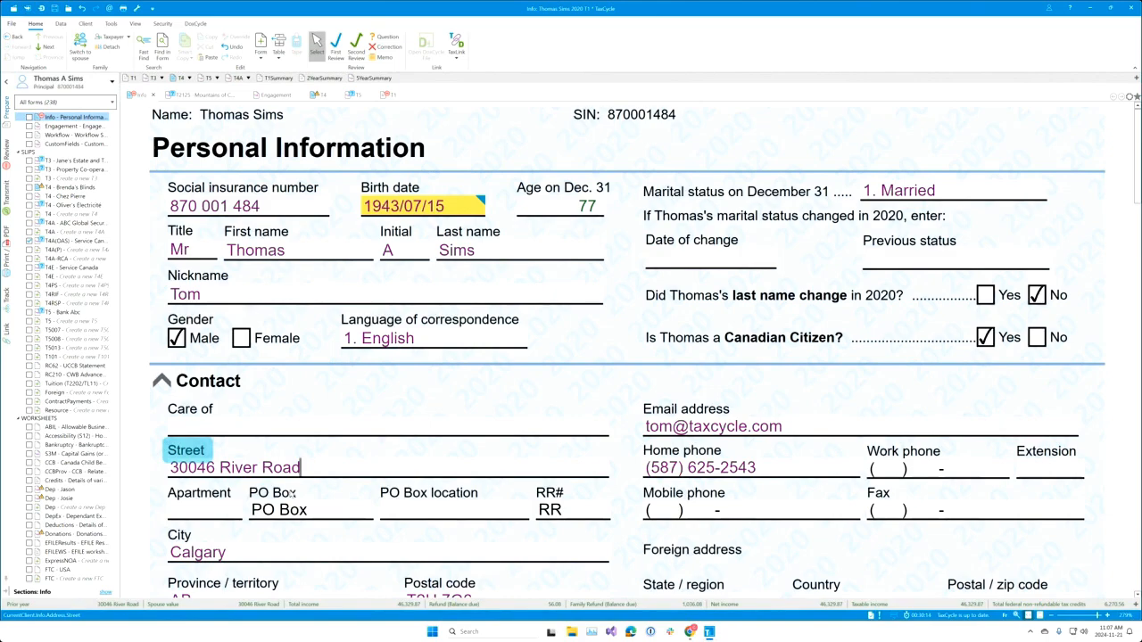
key("BackSpace")
key("BackSpace")
key("BackSpace")
key("BackSpace")
key("BackSpace")
key("BackSpace")
key("BackSpace")
key("BackSpace")
key("BackSpace")
key("BackSpace")
key("BackSpace")
key("BackSpace")
key("BackSpace")
key("BackSpace")
key("BackSpace")
key("BackSpace")
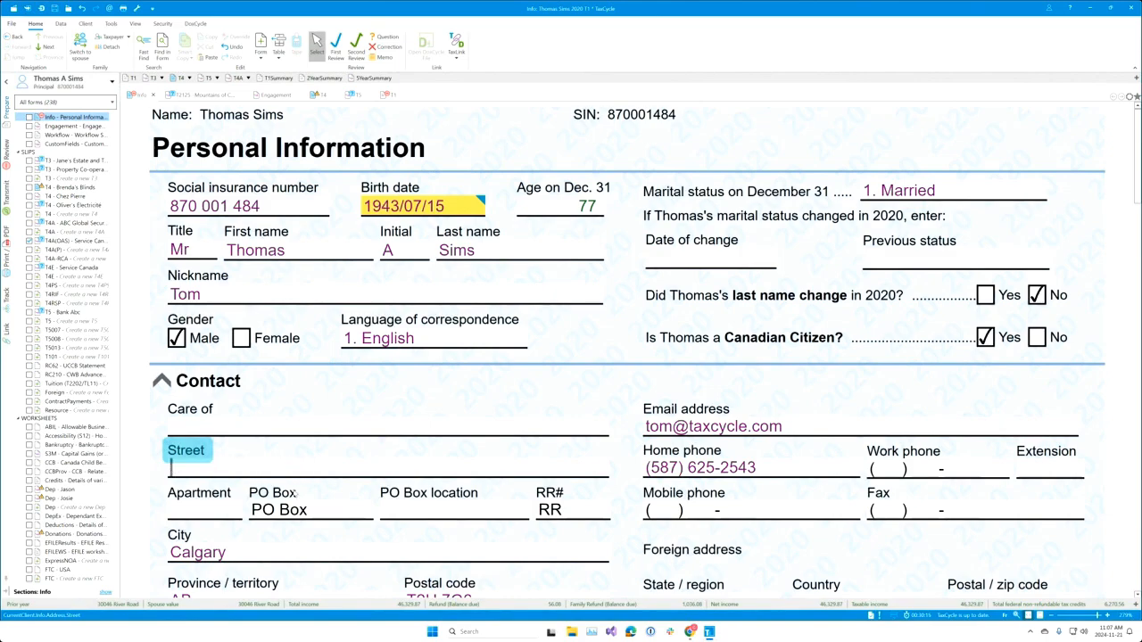
key("Tab")
key("shift+Tab")
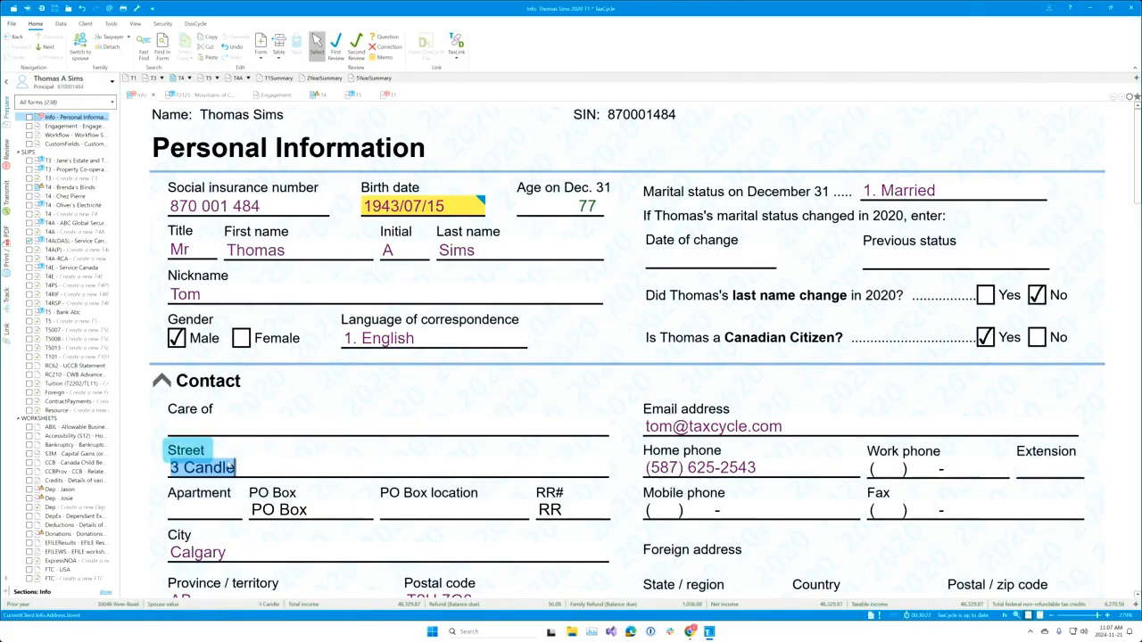
left_click(237, 465)
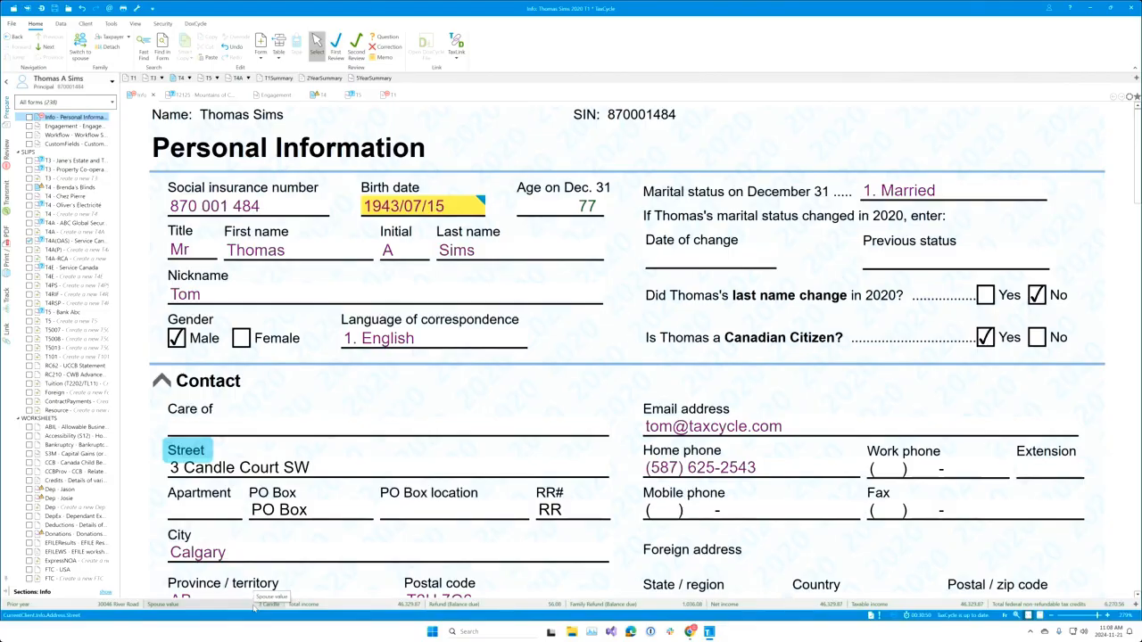
key("Tab")
key("shift+Tab")
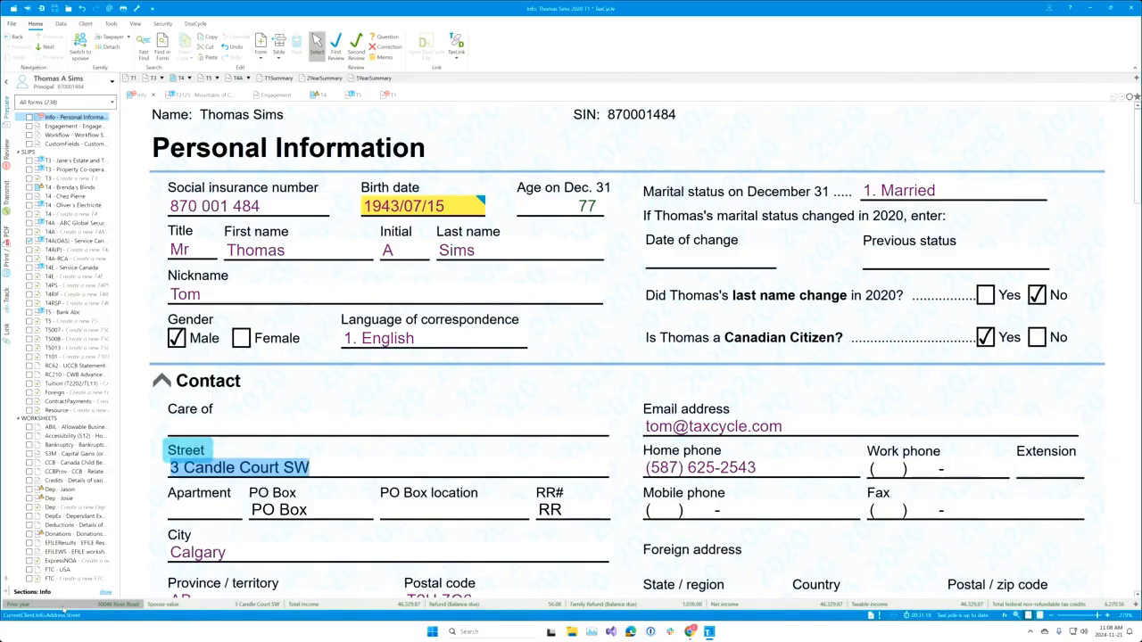
Step: Move Prior year to the end and Refund (Balance due) after the income monitors on the bar
left_click_drag(66, 607, 1049, 606)
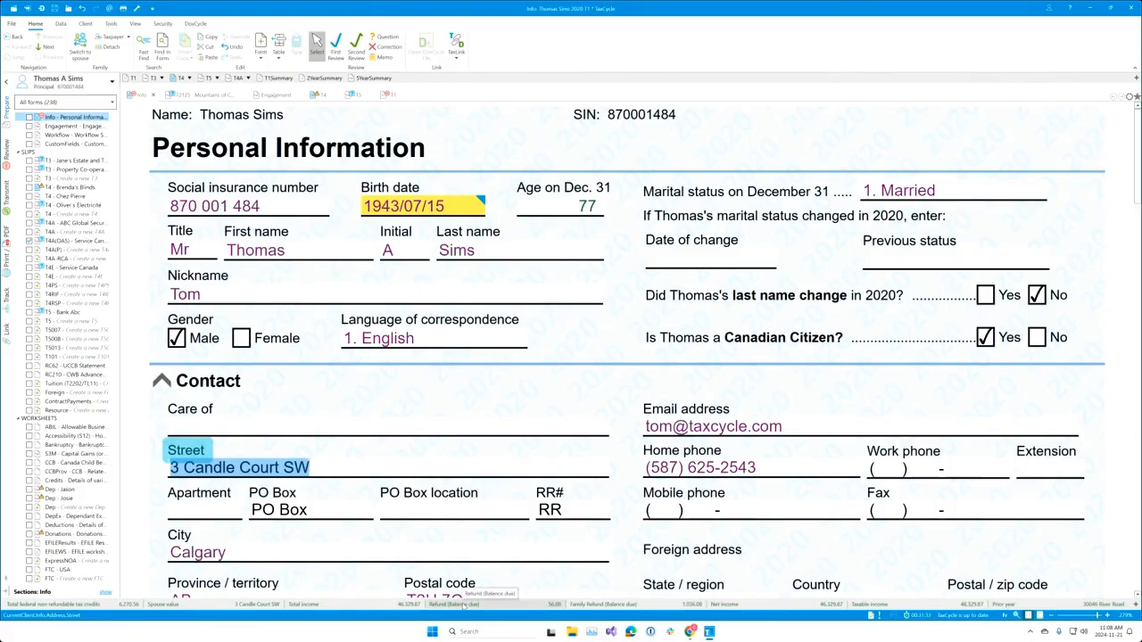
left_click_drag(462, 605, 897, 607)
key("ctrl+a")
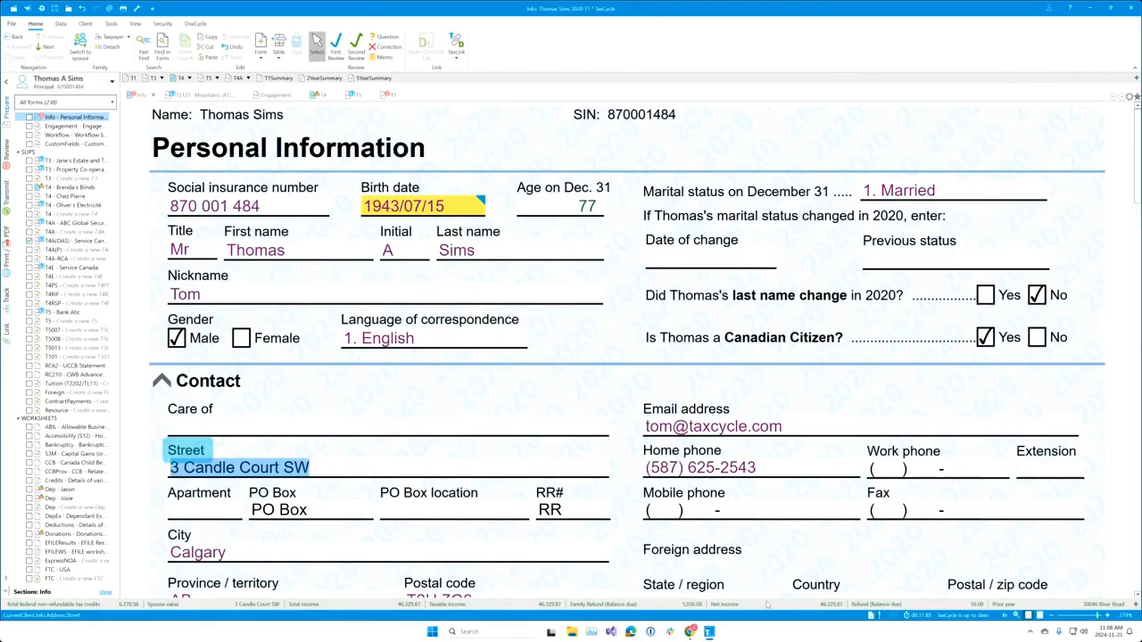
left_click_drag(771, 609, 353, 606)
right_click(524, 607)
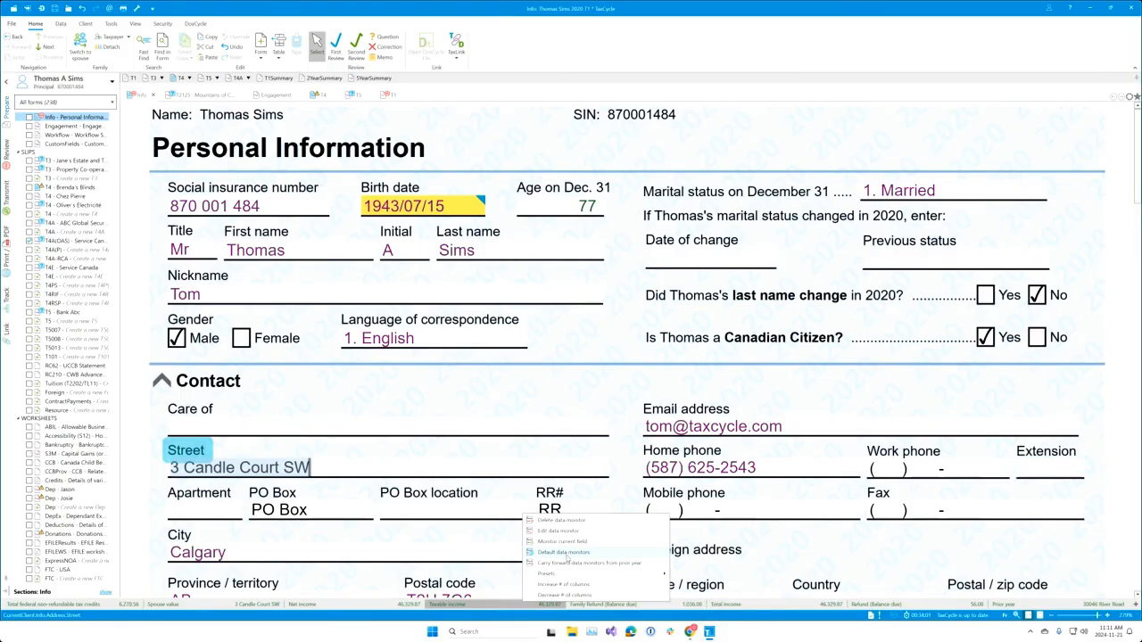
left_click(567, 553)
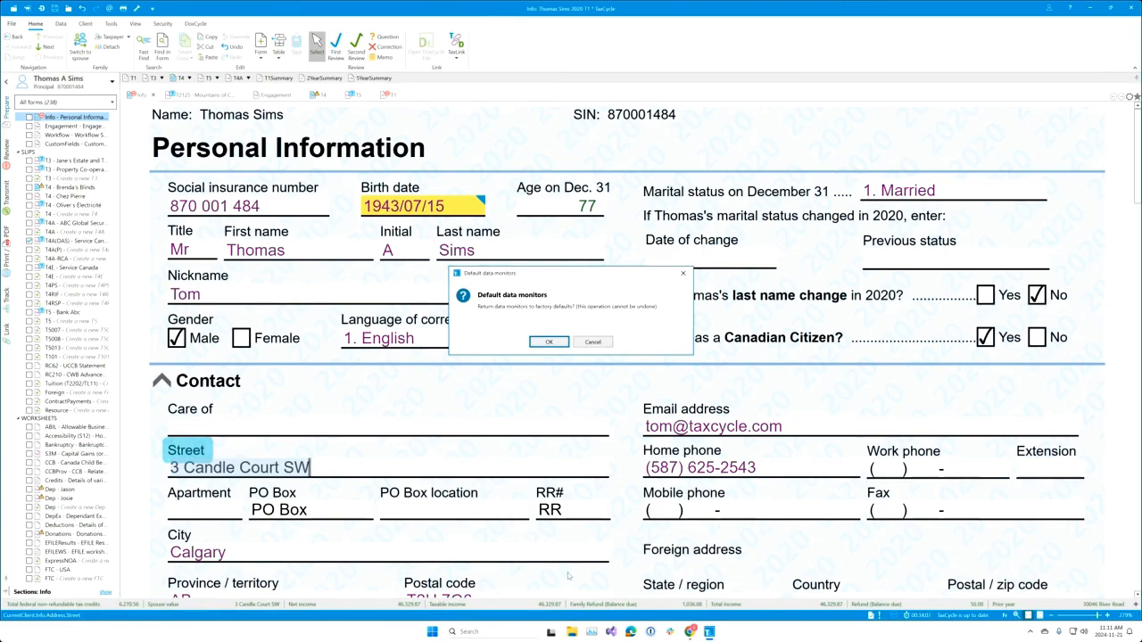
left_click(603, 343)
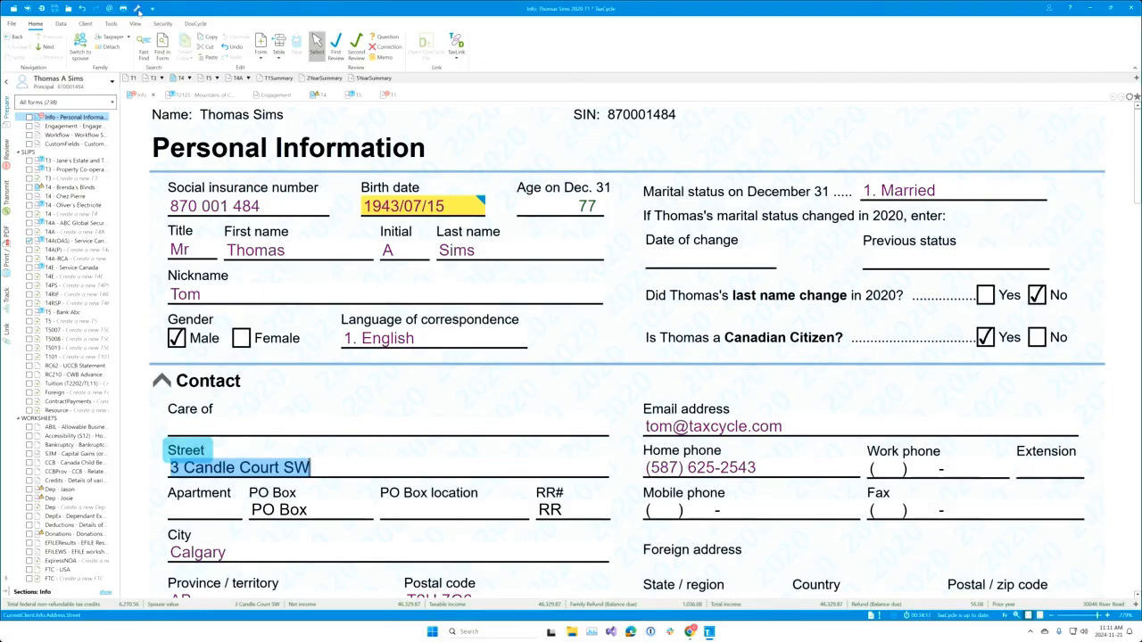
Step: Open TaxCycle Options and expand the T1/TP1 Data Monitors settings by year
left_click(137, 9)
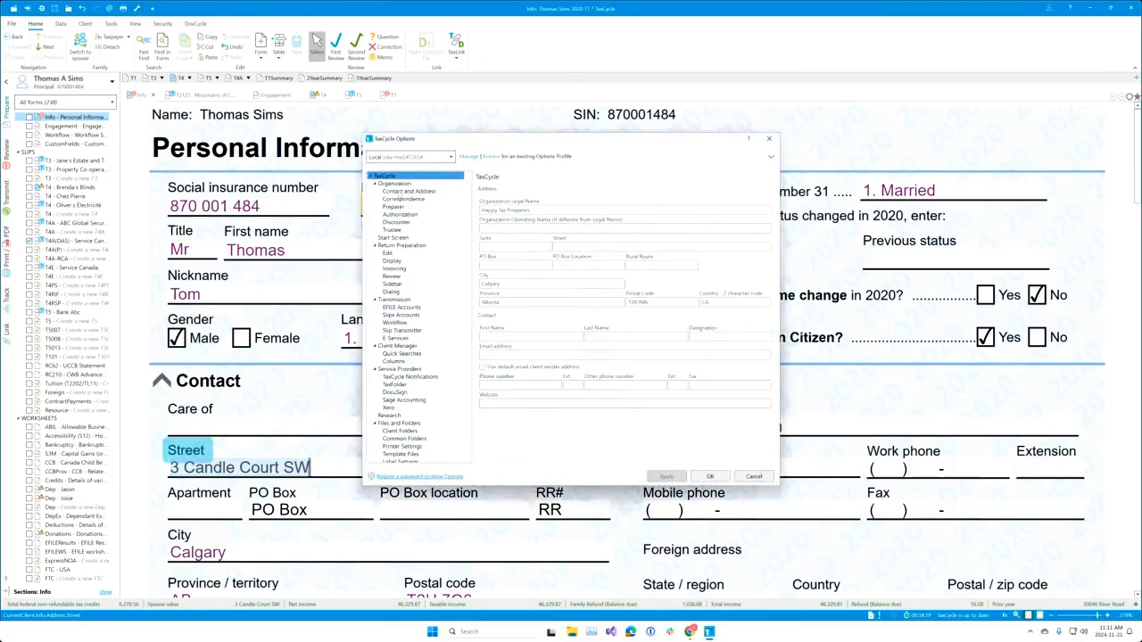
scroll(428, 332, "down", 7)
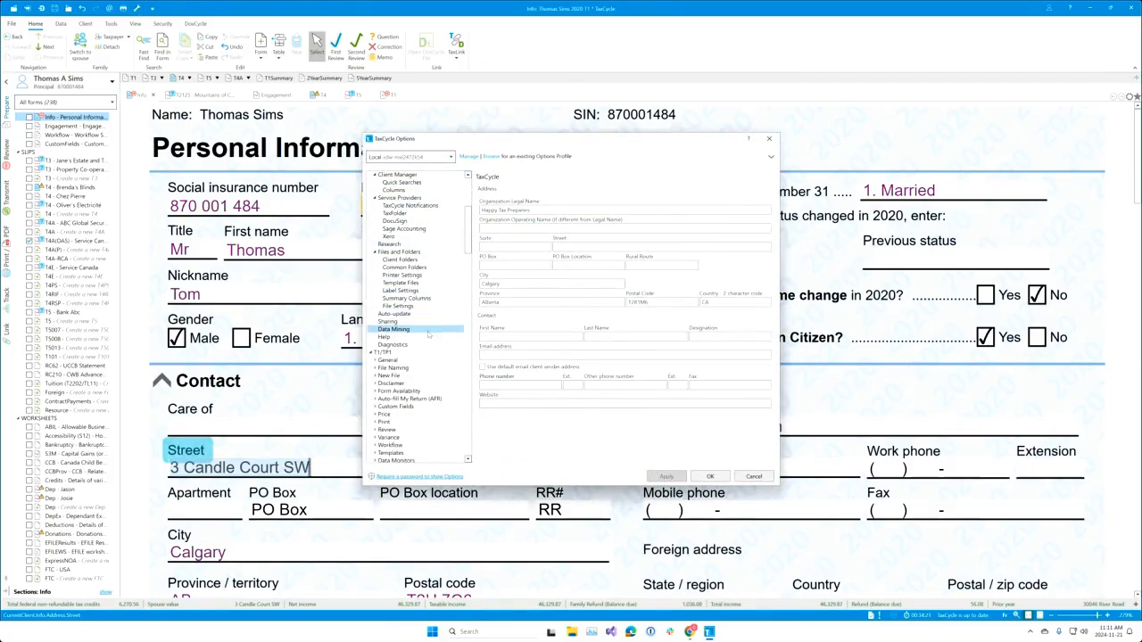
scroll(428, 334, "down", 1)
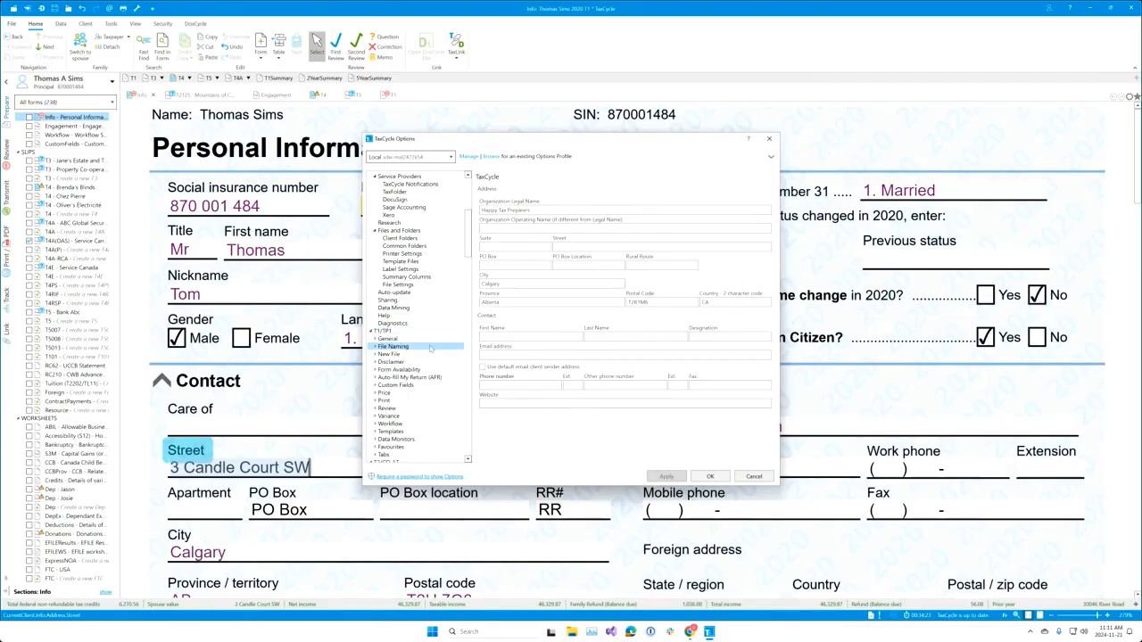
scroll(431, 347, "down", 2)
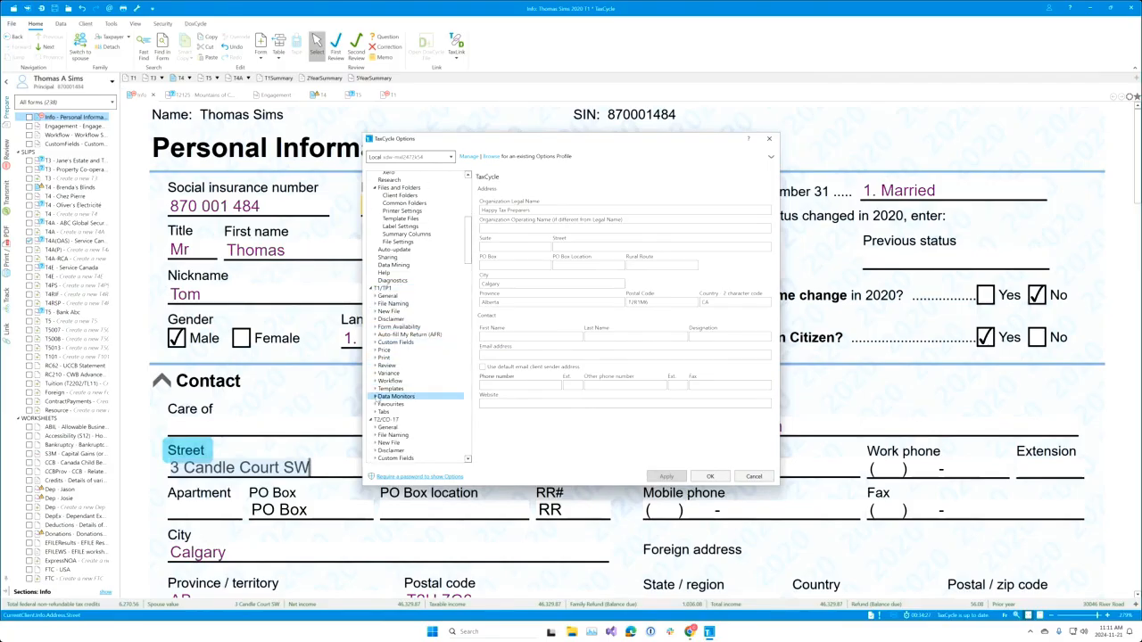
left_click(392, 396)
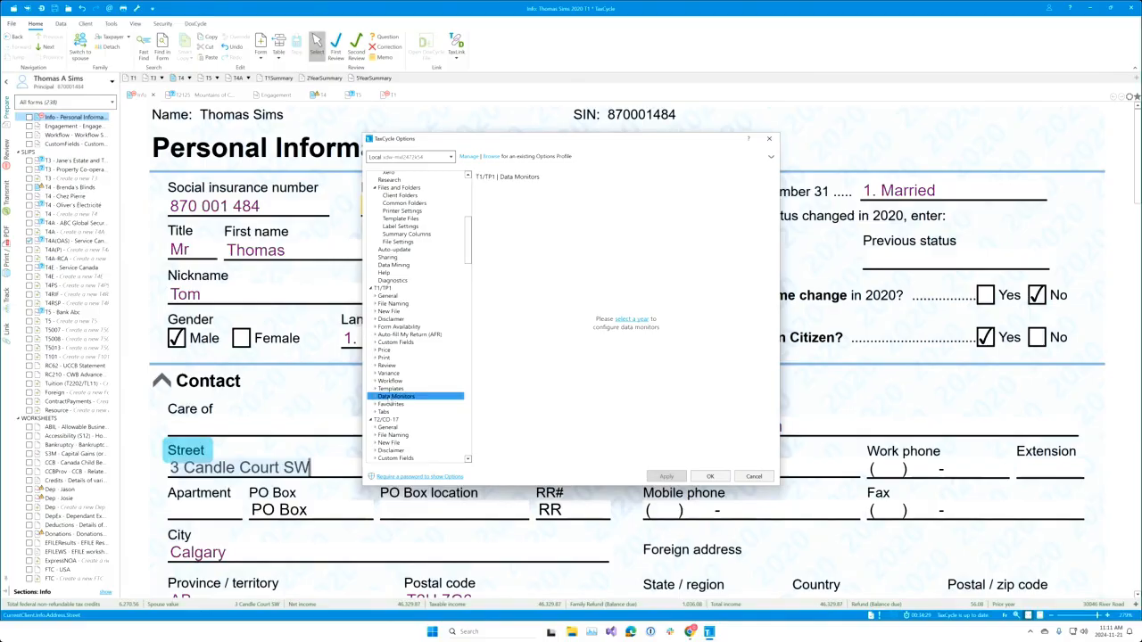
left_click(377, 396)
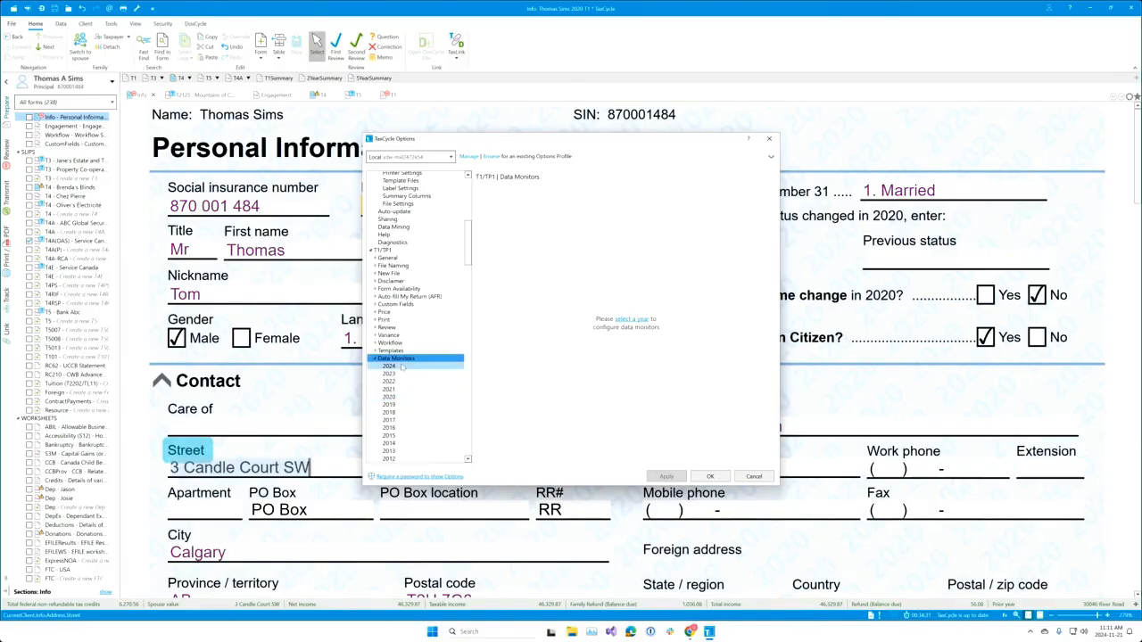
Step: Select the 2020 data monitors and review each monitor's description and expression
left_click(403, 368)
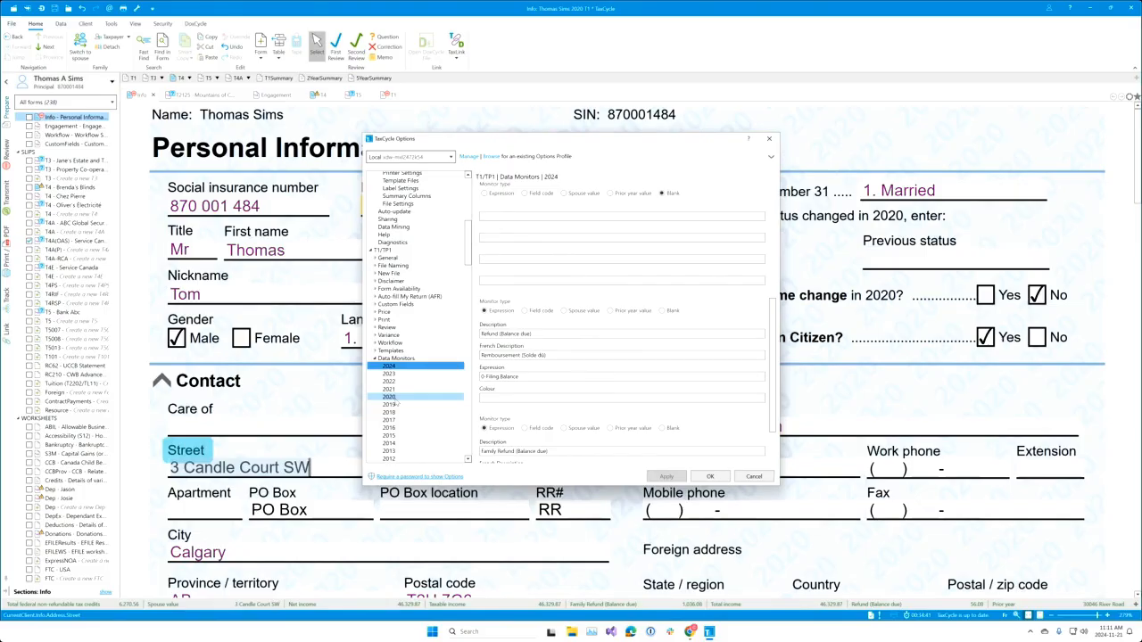
left_click(393, 397)
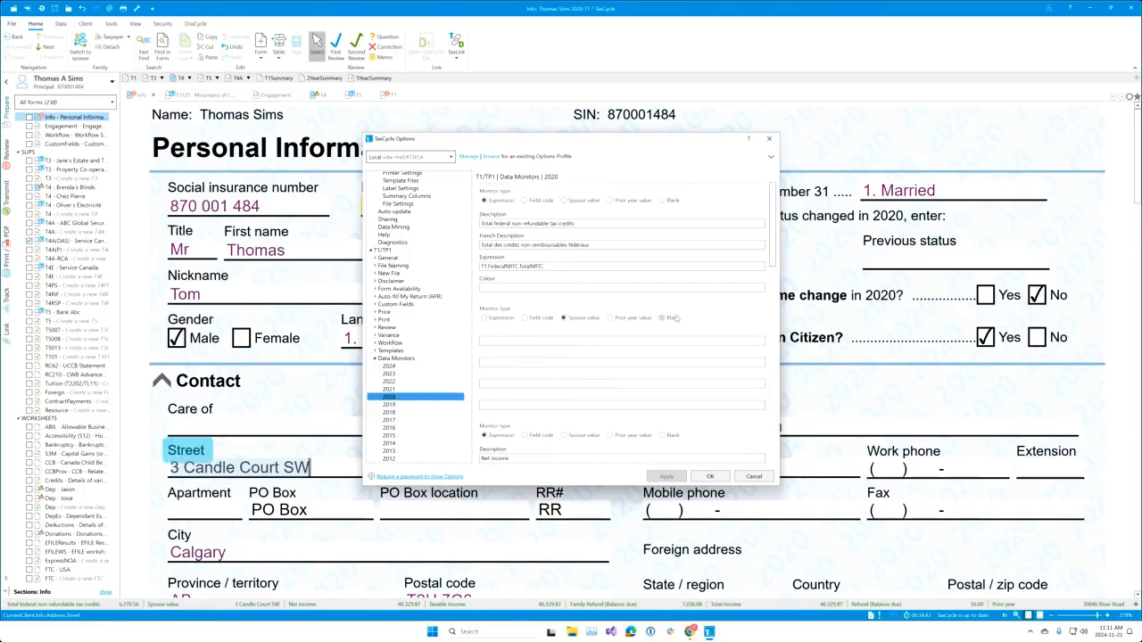
scroll(673, 317, "down", 4)
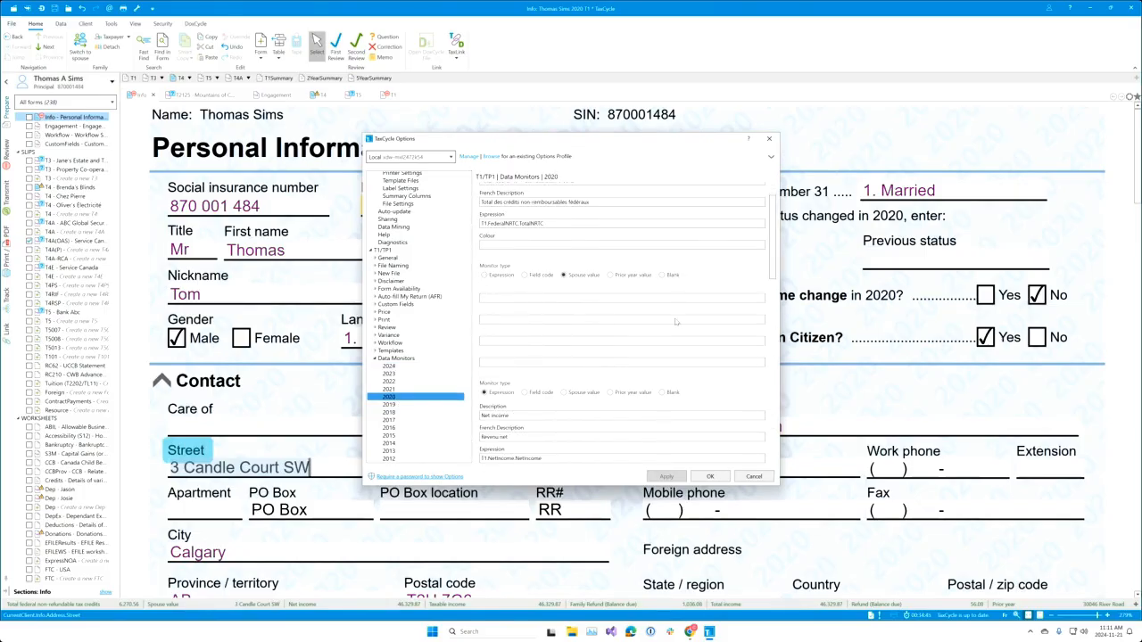
scroll(677, 330, "down", 2)
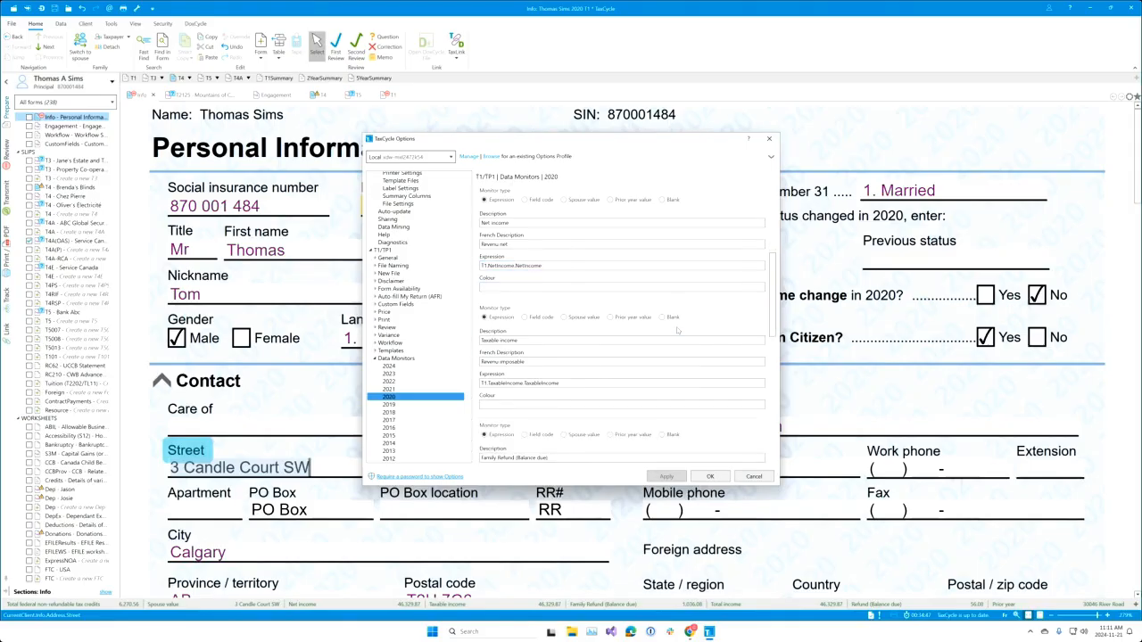
scroll(677, 330, "down", 10)
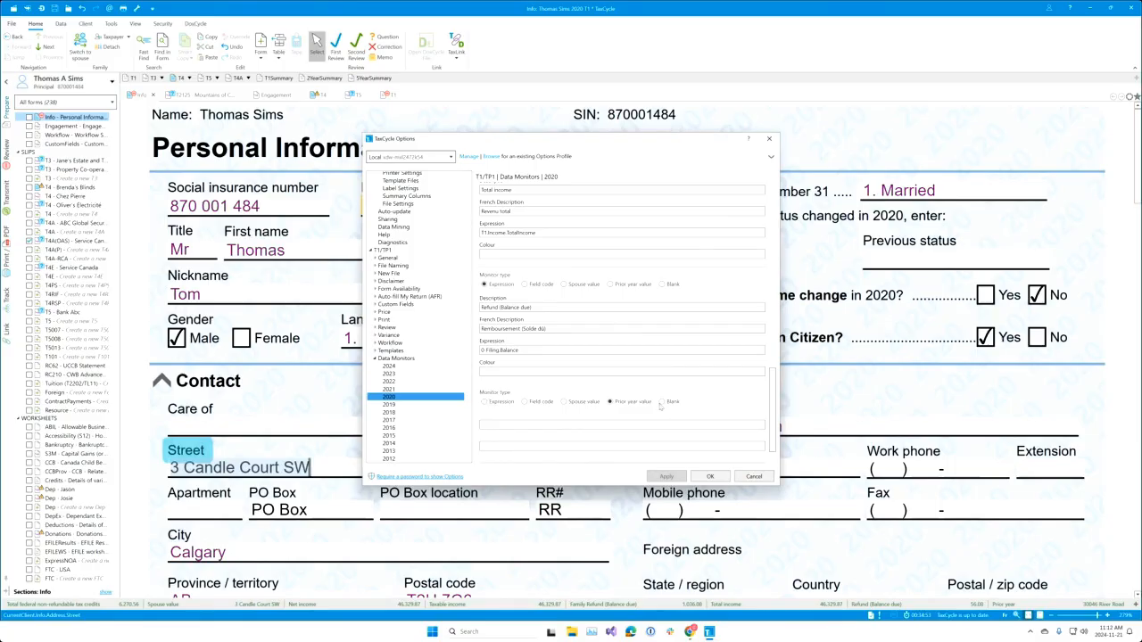
scroll(632, 400, "up", 3)
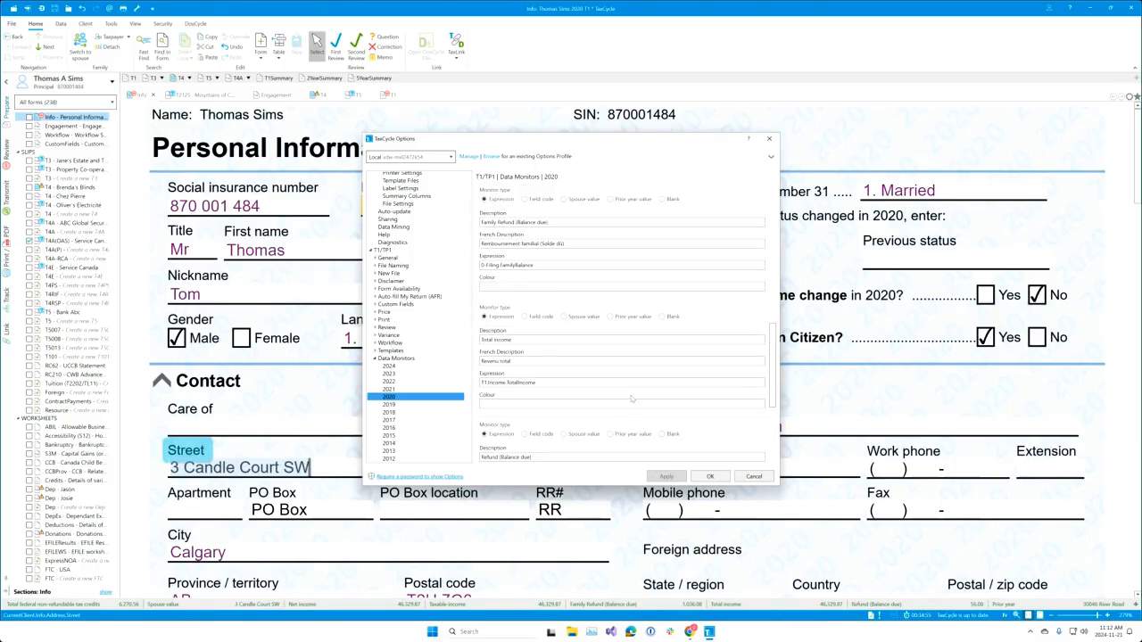
scroll(630, 401, "up", 1)
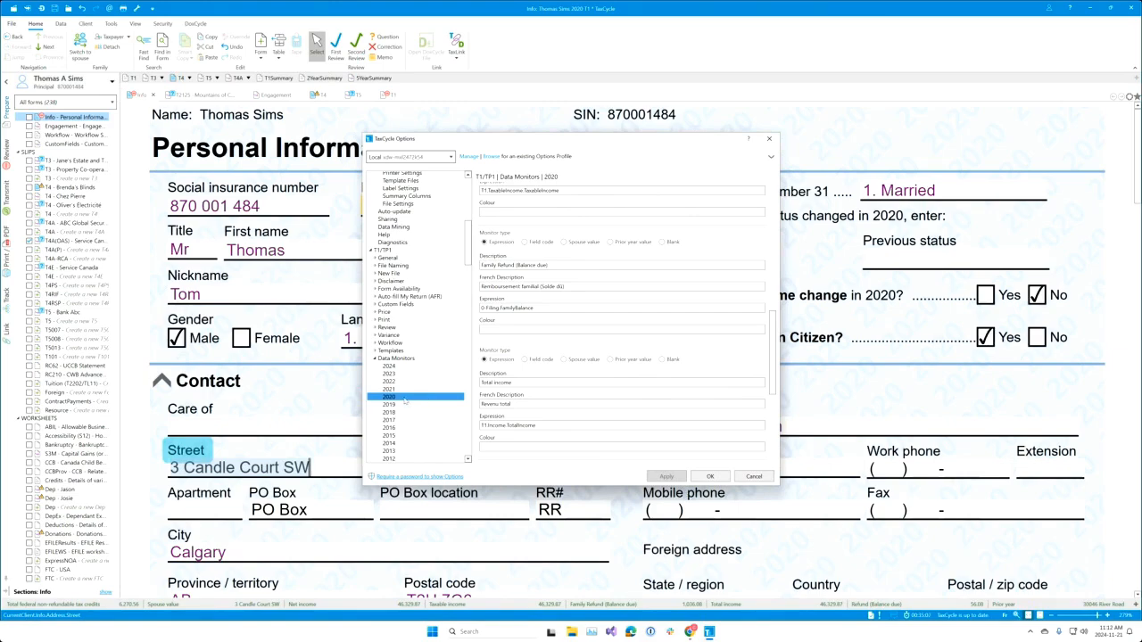
Step: Check the 2020 copy-to-year choices without applying any, then open options profile management
right_click(405, 401)
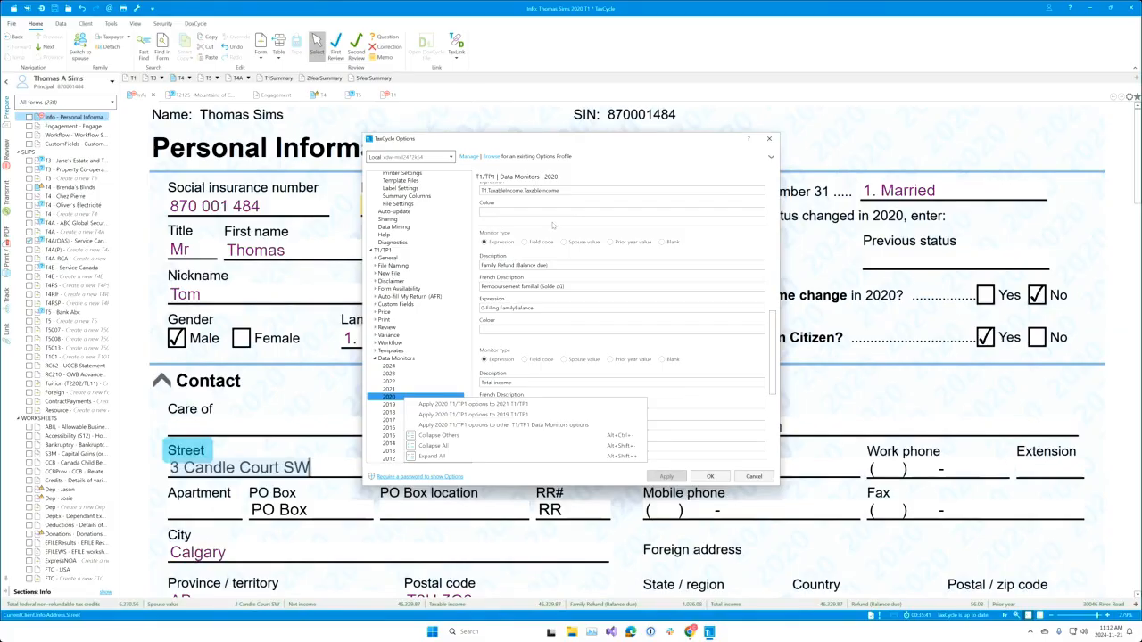
left_click(389, 397)
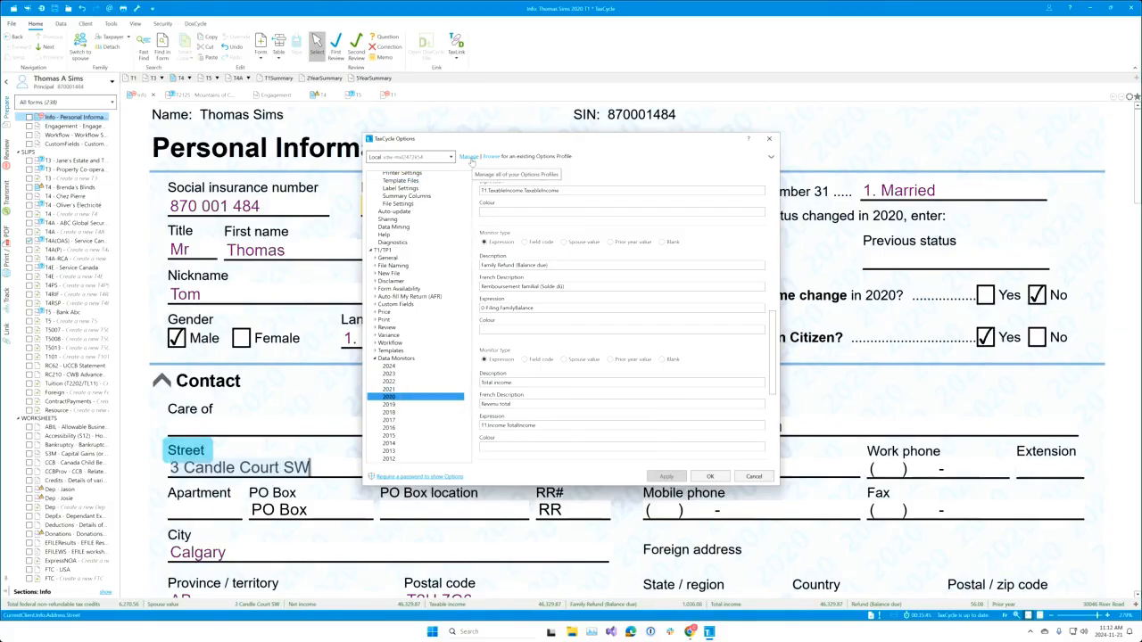
left_click(468, 156)
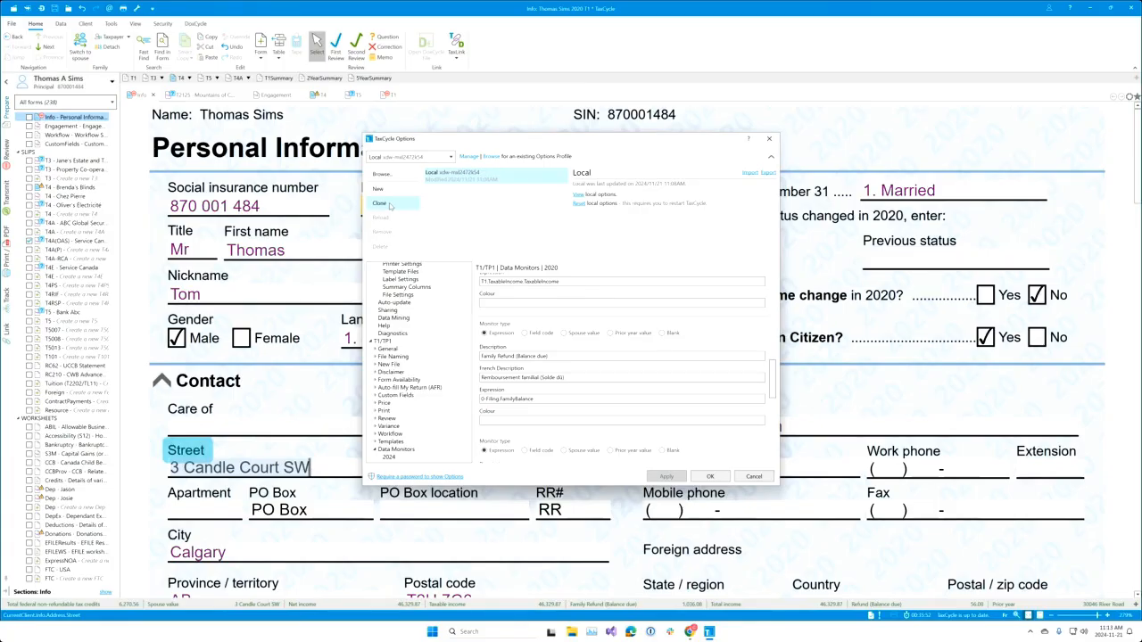
Step: Clone the options into a new profile named 'Data Monitor Options Profile' and continue to option selection
left_click(392, 205)
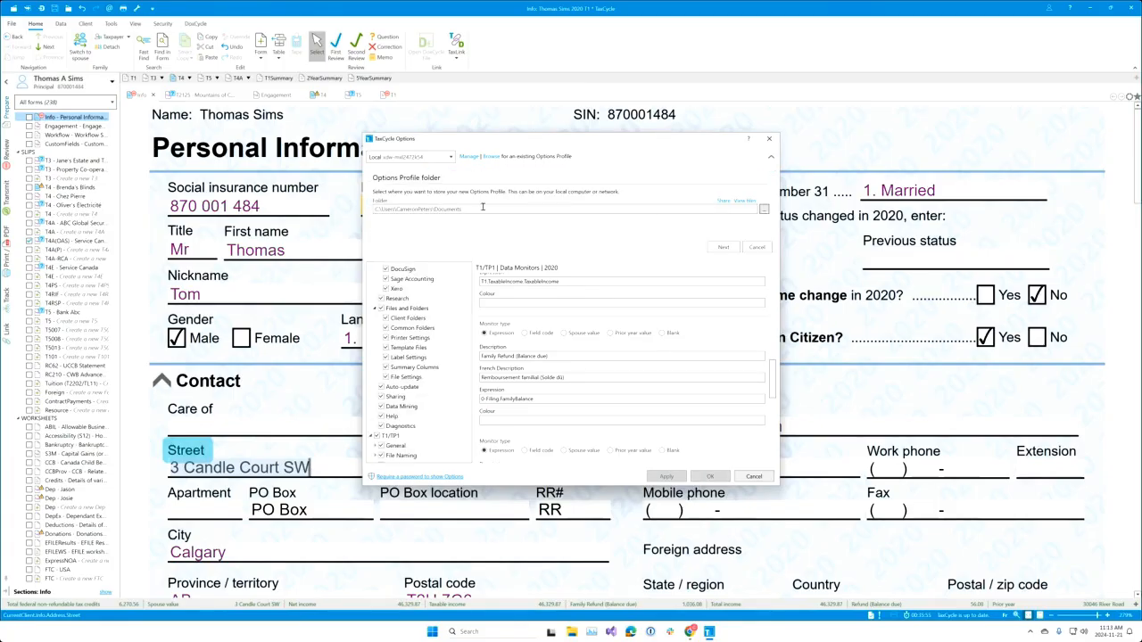
left_click(722, 247)
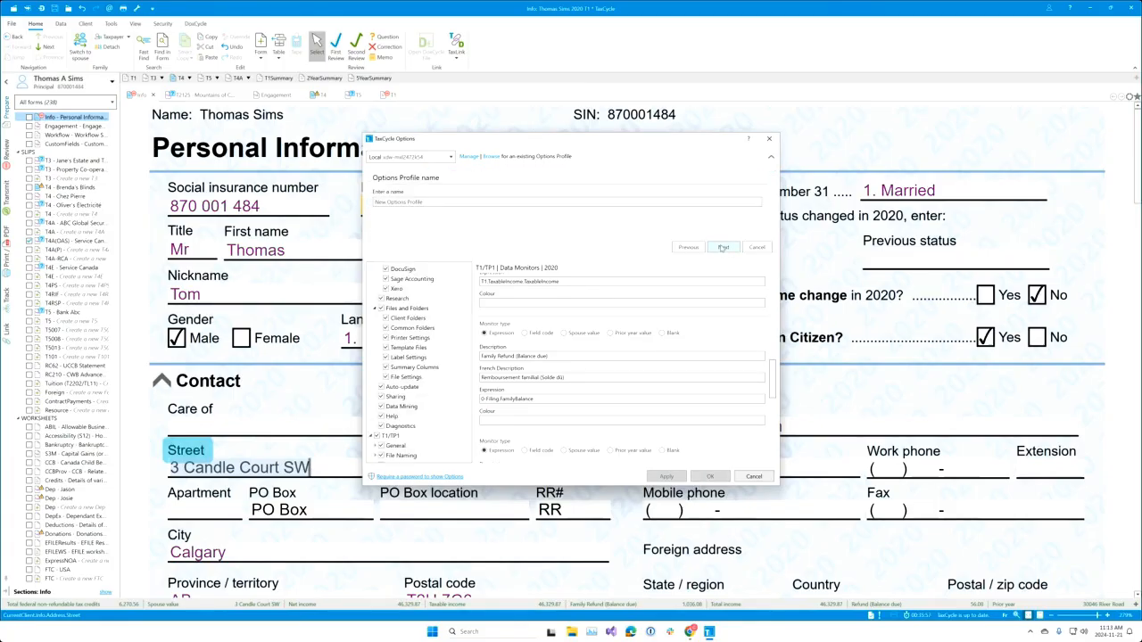
left_click(433, 203)
type("Da")
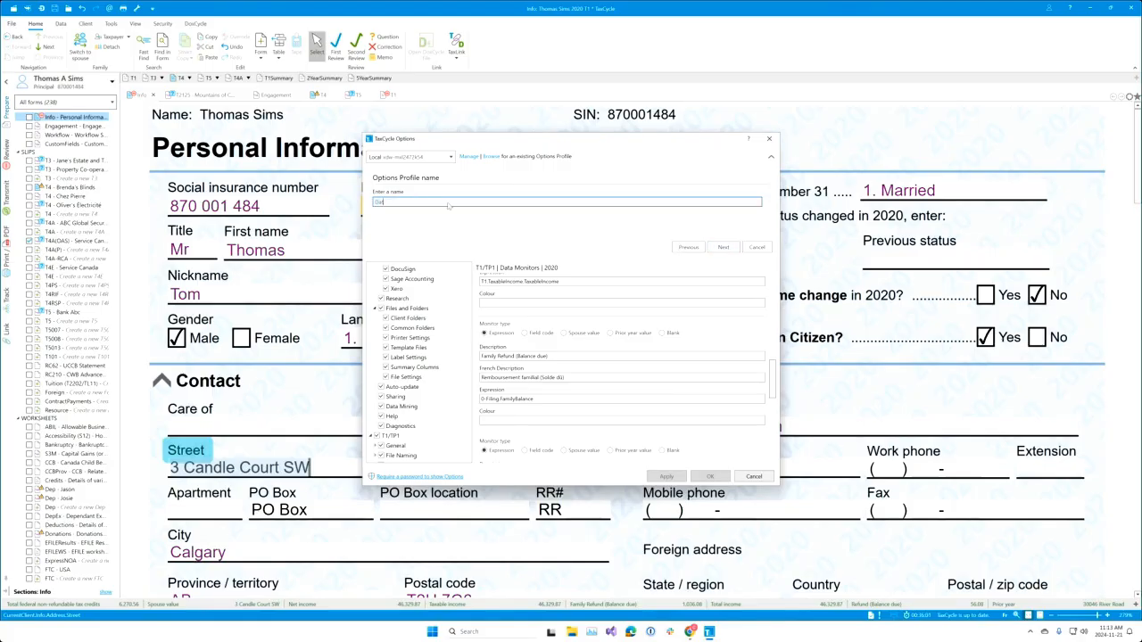
type("ta Monitor Options Profile")
left_click(730, 250)
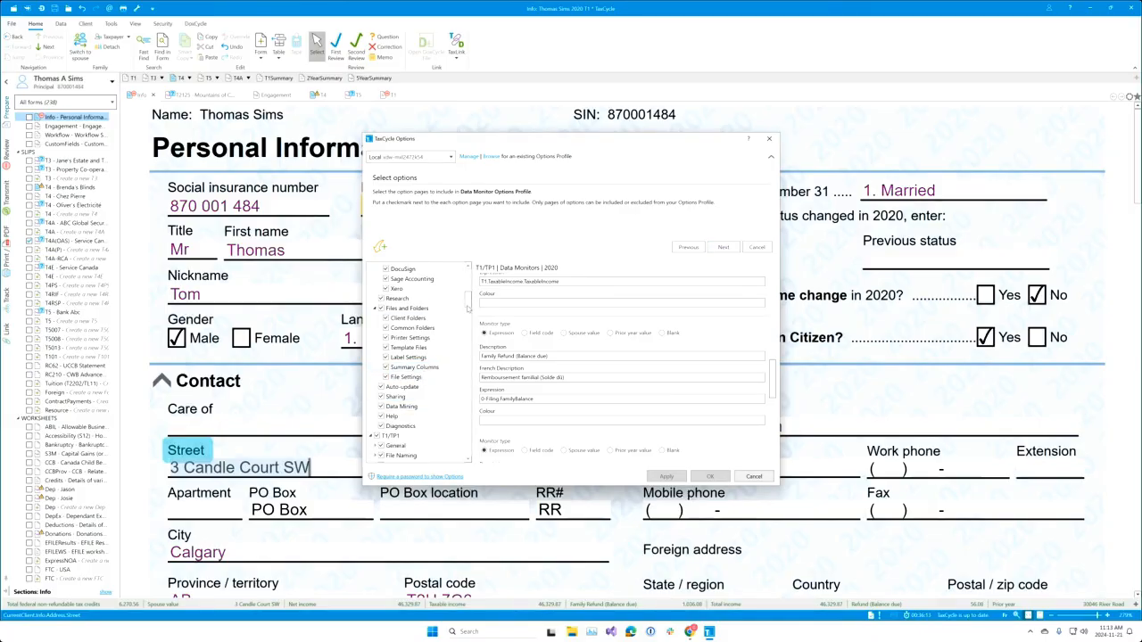
scroll(470, 304, "up", 1)
scroll(471, 305, "up", 5)
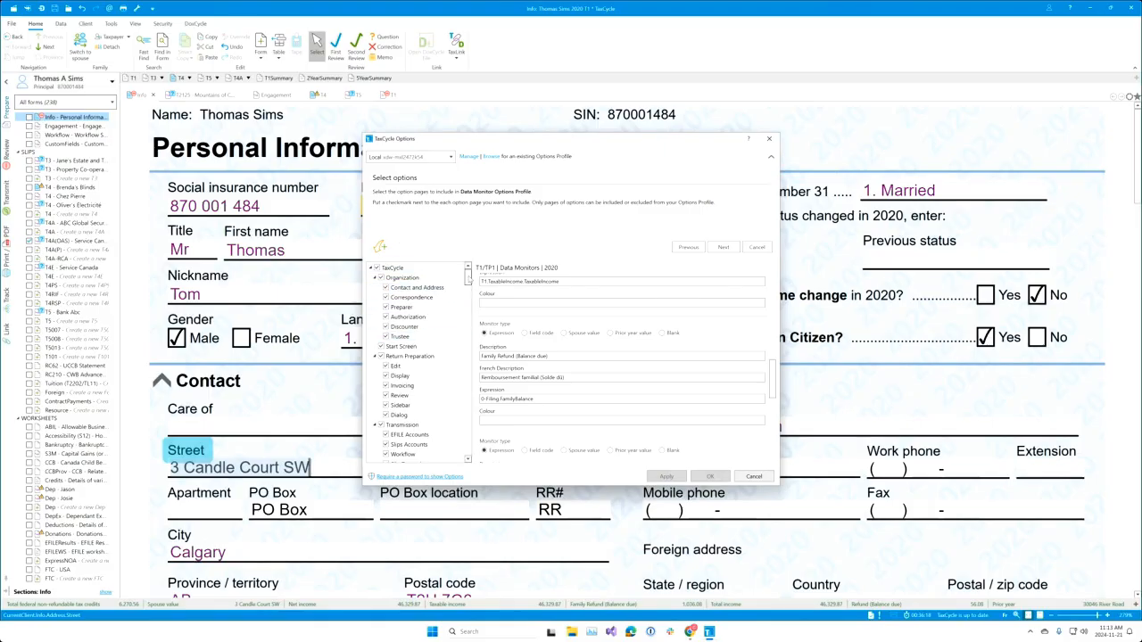
Step: Include the Data Monitors option pages in the new profile and advance to its Summary
left_click_drag(469, 280, 467, 315)
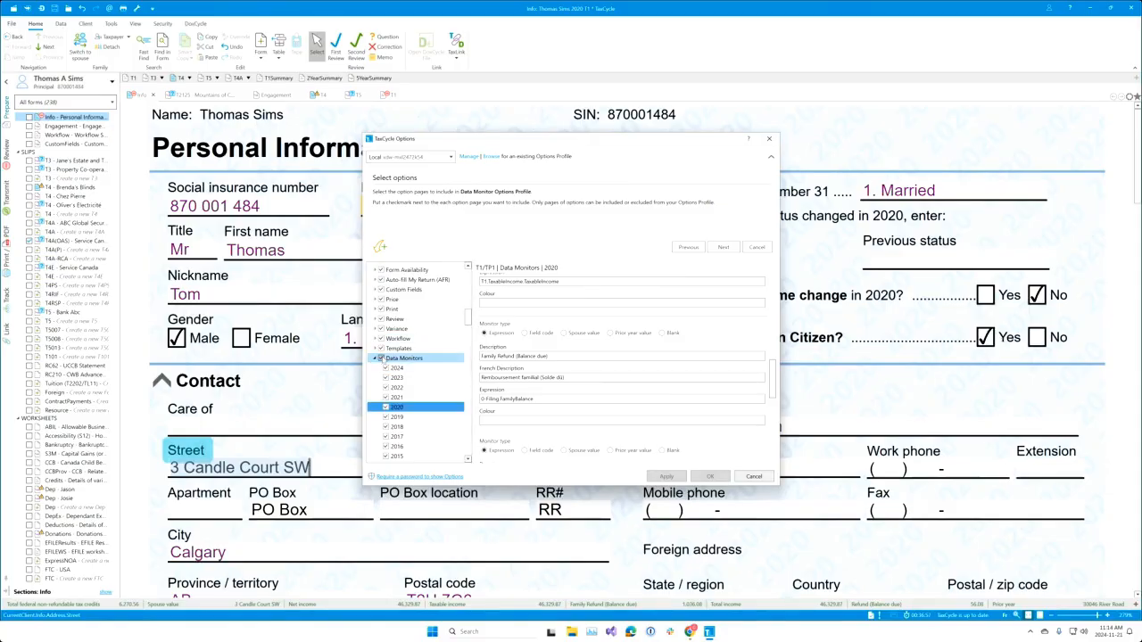
left_click(381, 358)
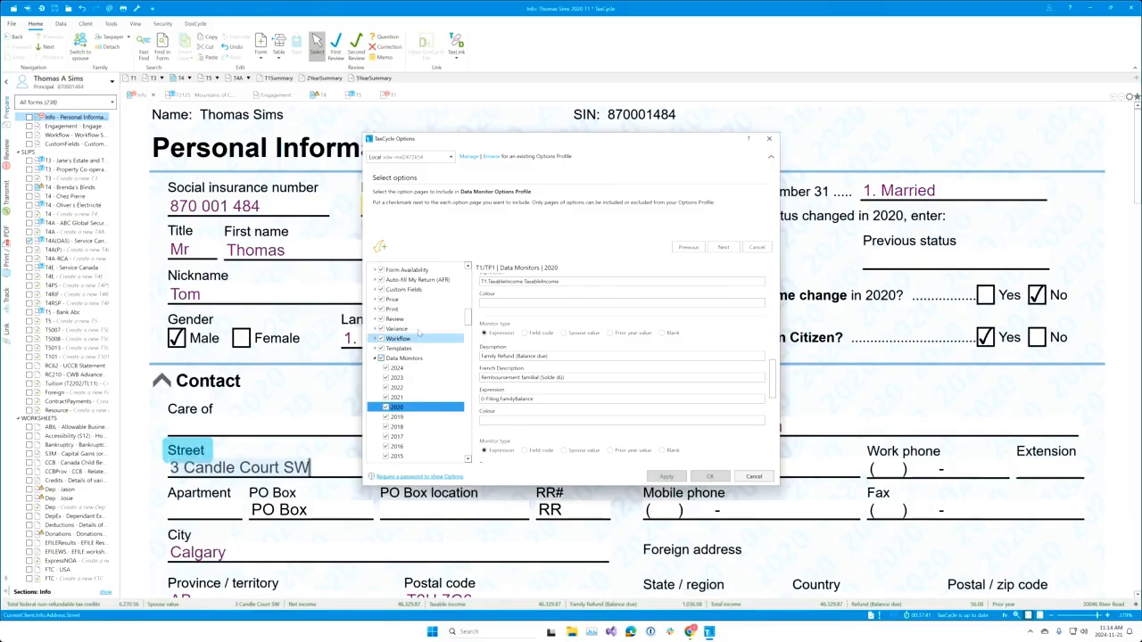
left_click(723, 247)
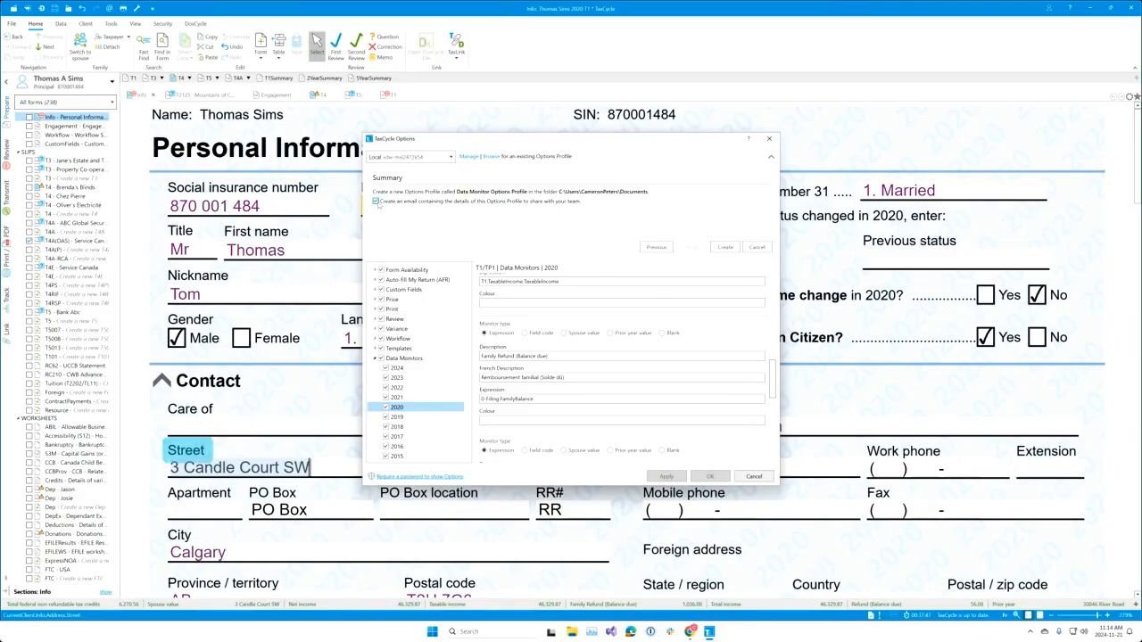
Step: Create the Data Monitor Options Profile, make it the active profile, and close Options
left_click(723, 248)
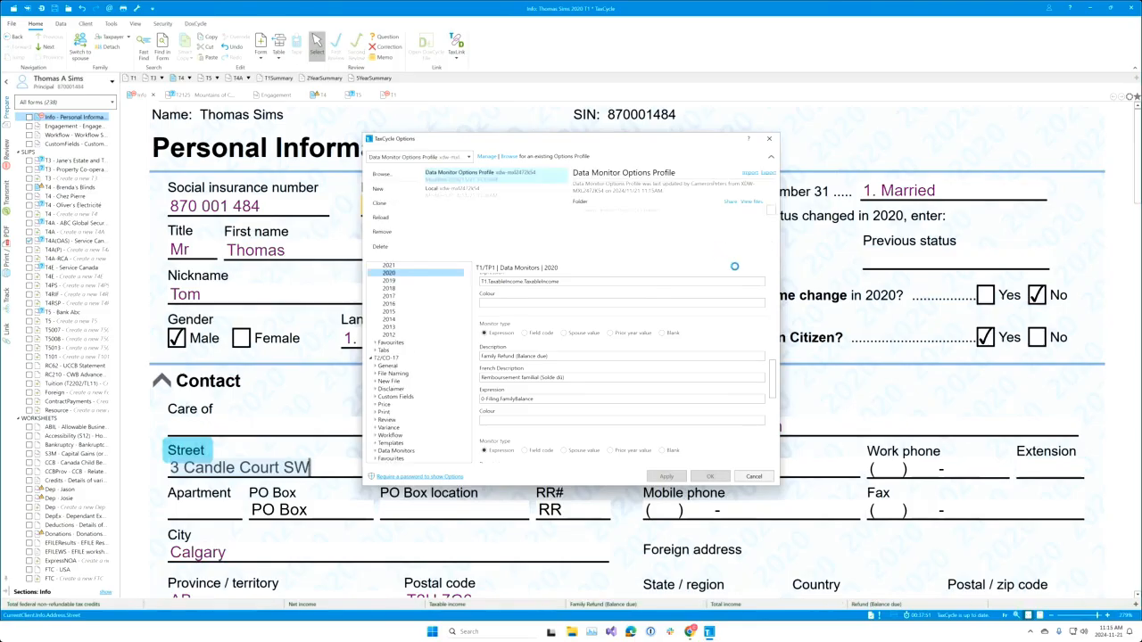
left_click(478, 175)
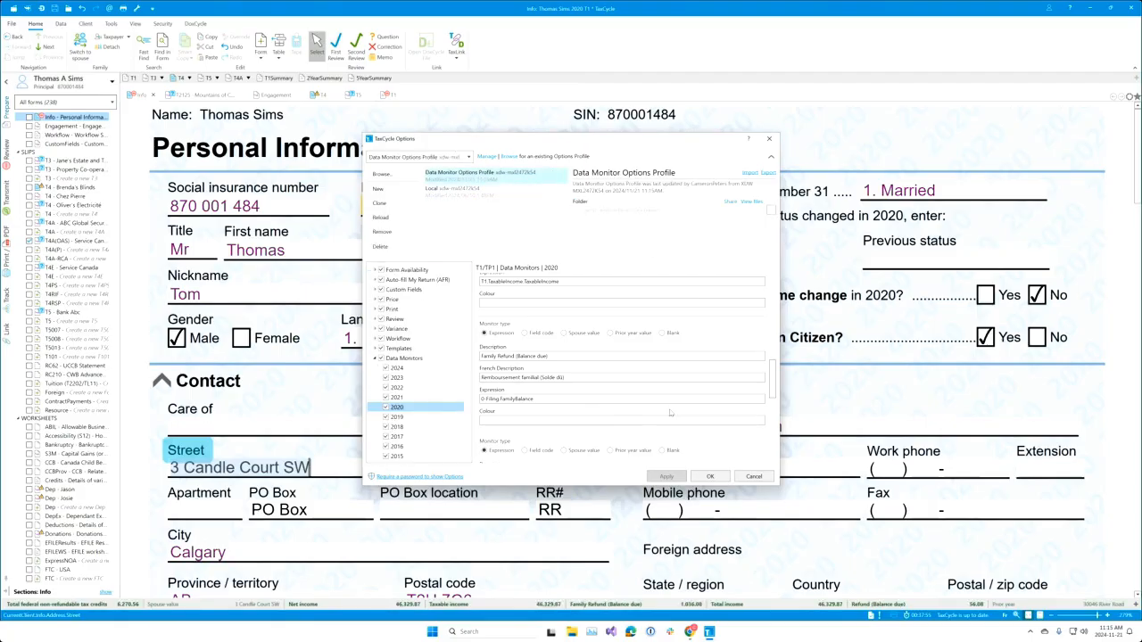
left_click(710, 477)
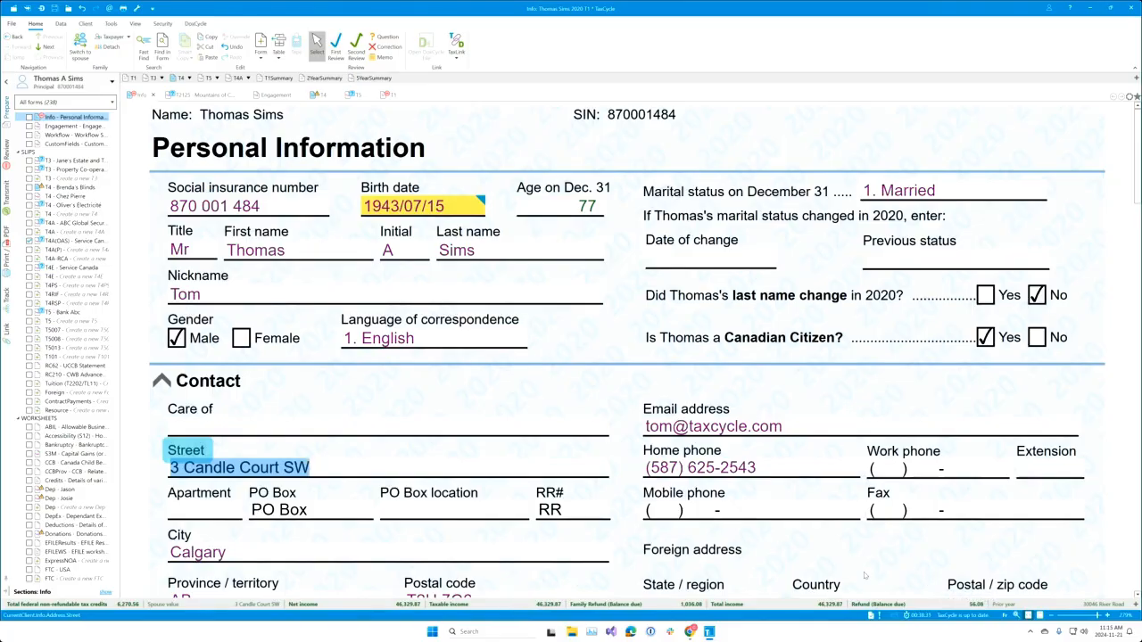
Step: Use the Total income, Taxable income and Refund monitors to reach the 56.08 refund on line 48400
left_click(803, 606)
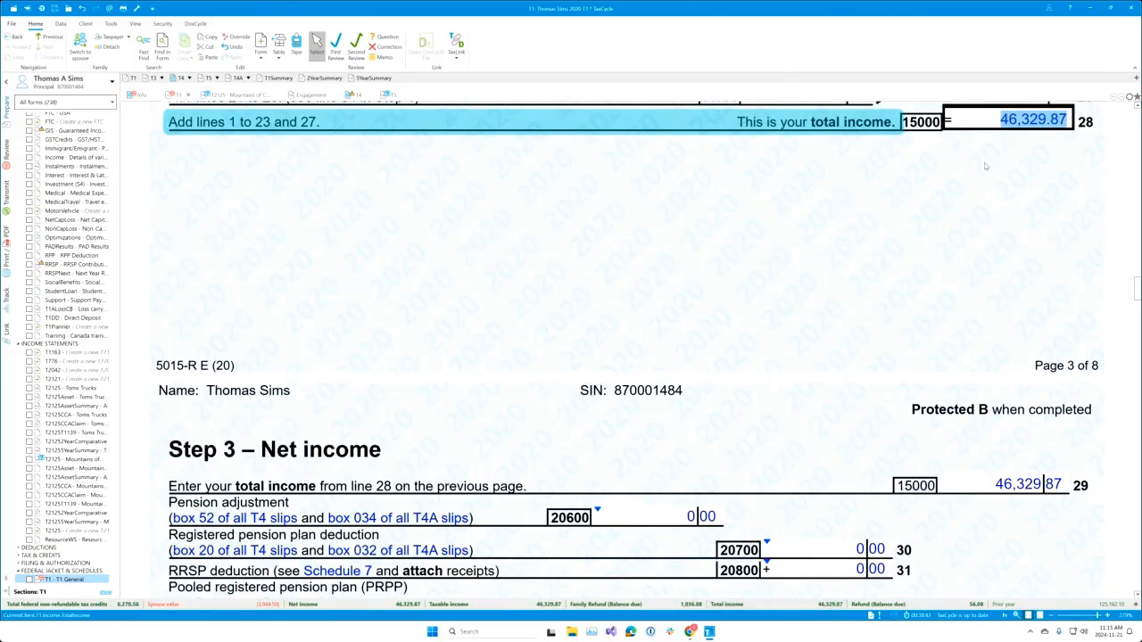
scroll(976, 262, "up", 1)
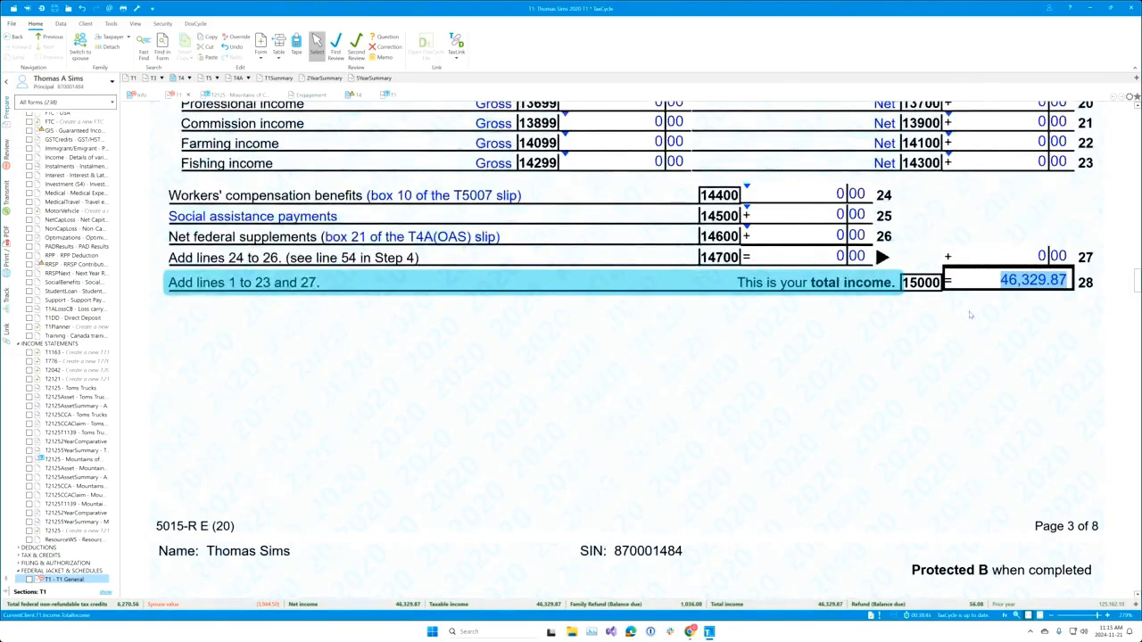
left_click(530, 606)
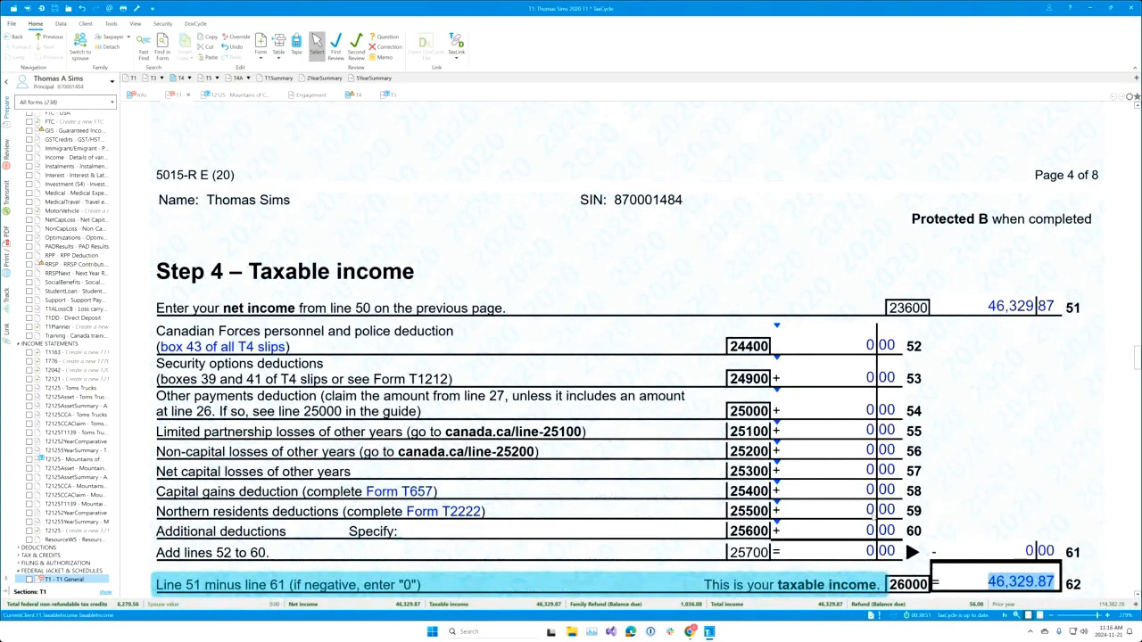
left_click(922, 606)
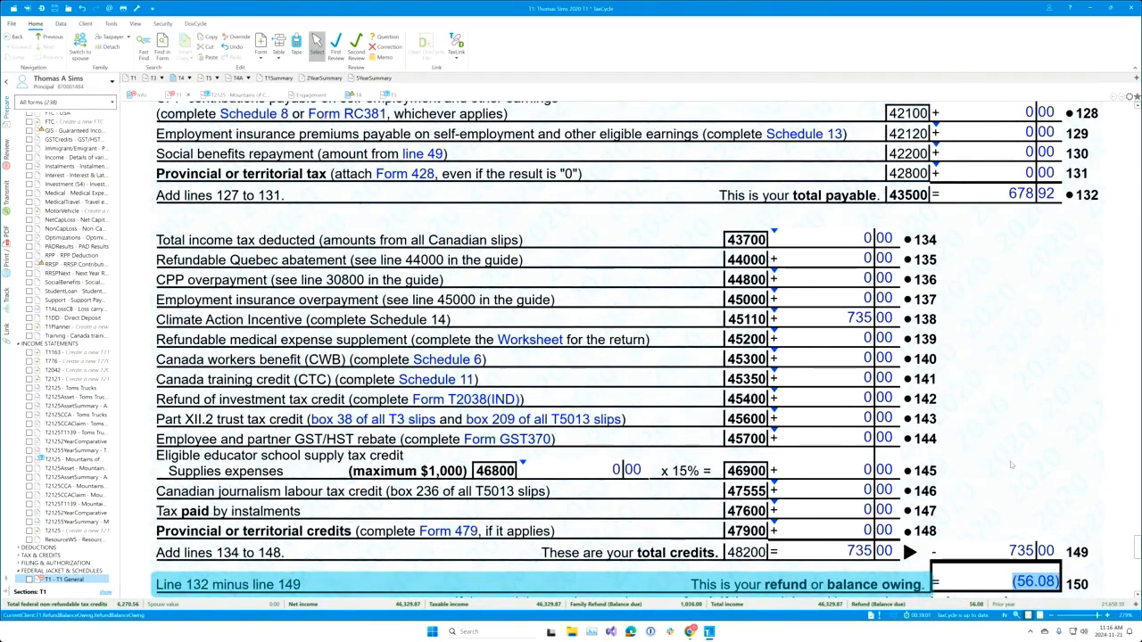
scroll(1011, 464, "down", 2)
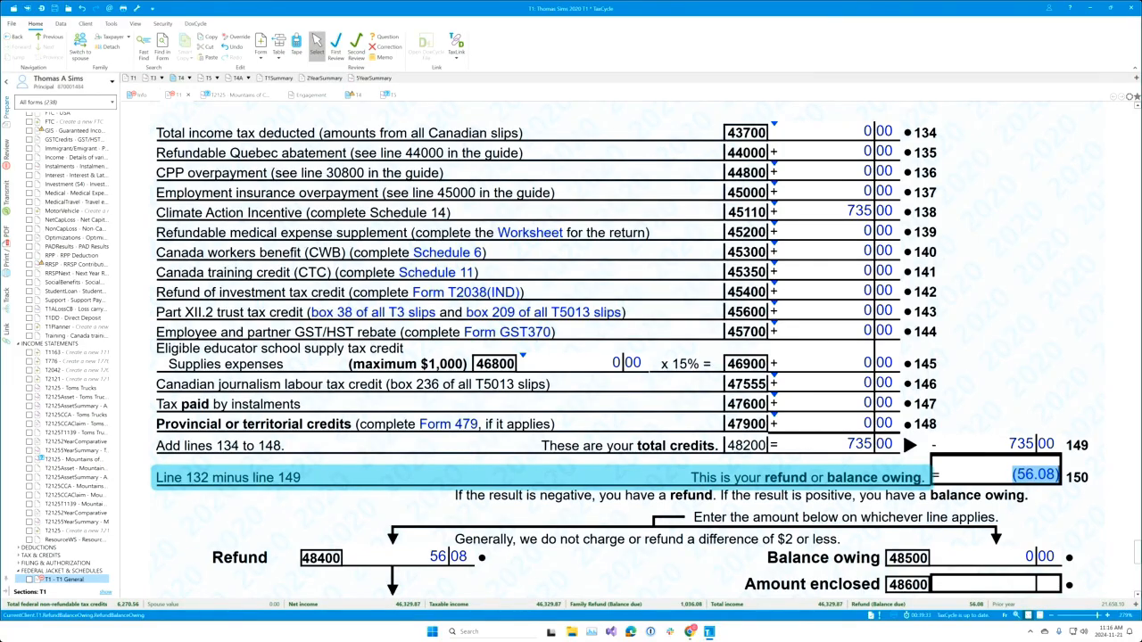
Step: Switch the Refund (Balance due) monitor to the Balance due (Refund) preset
right_click(931, 605)
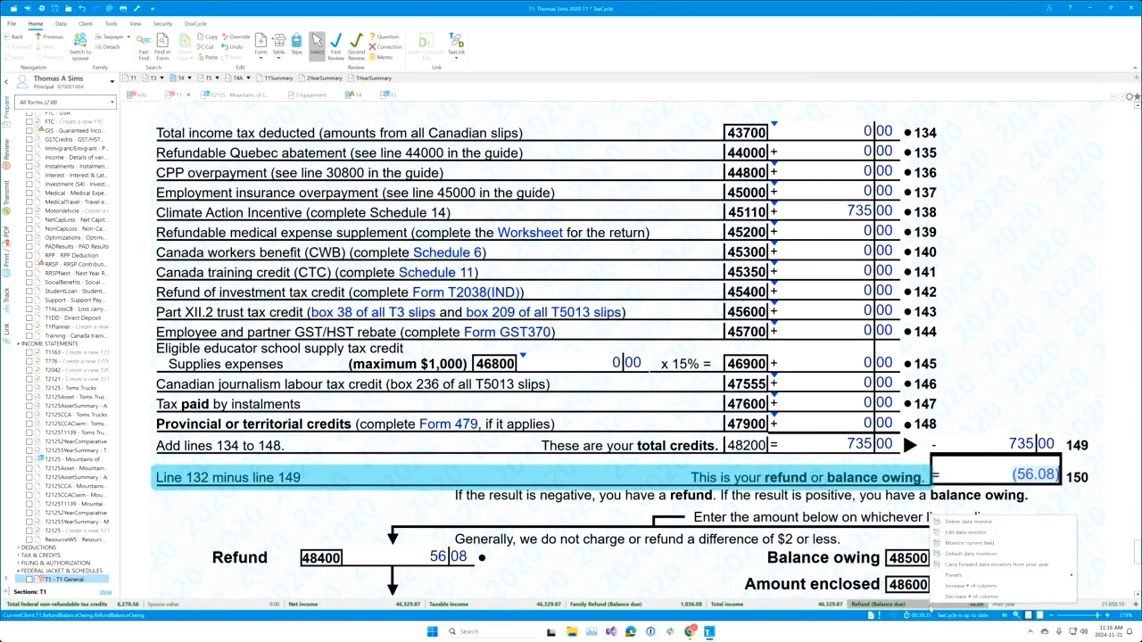
left_click(974, 533)
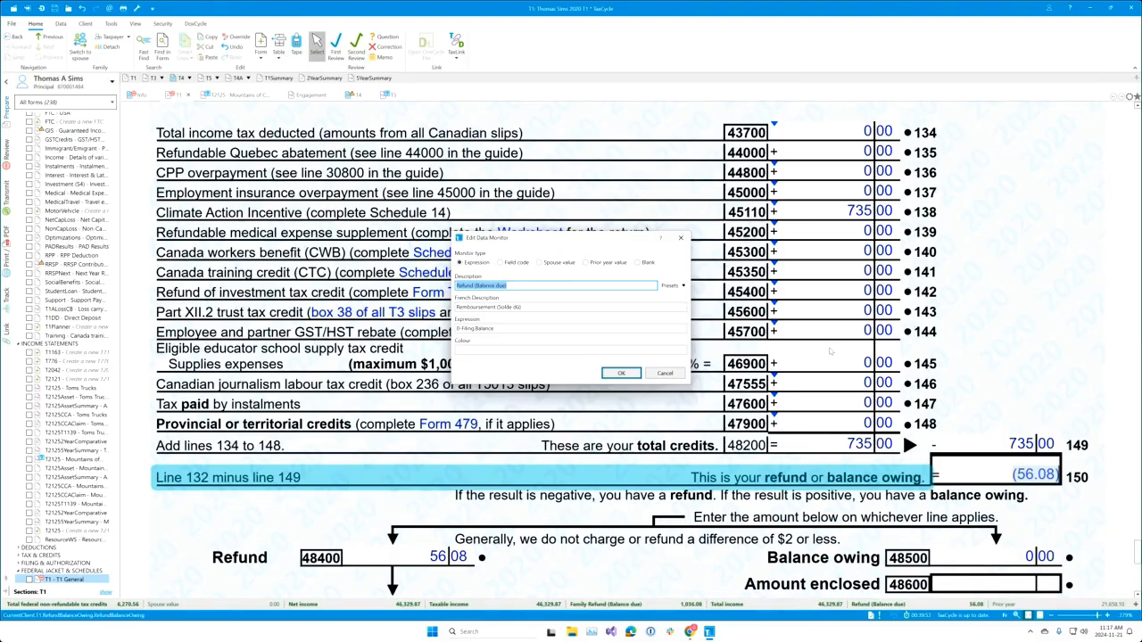
left_click(559, 310)
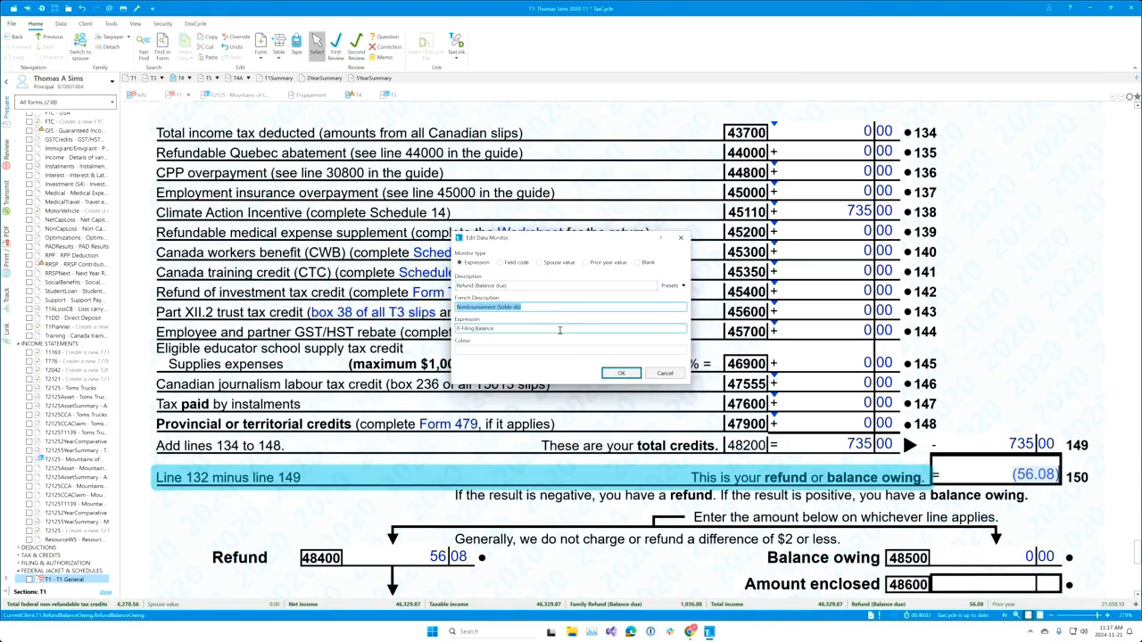
left_click(561, 330)
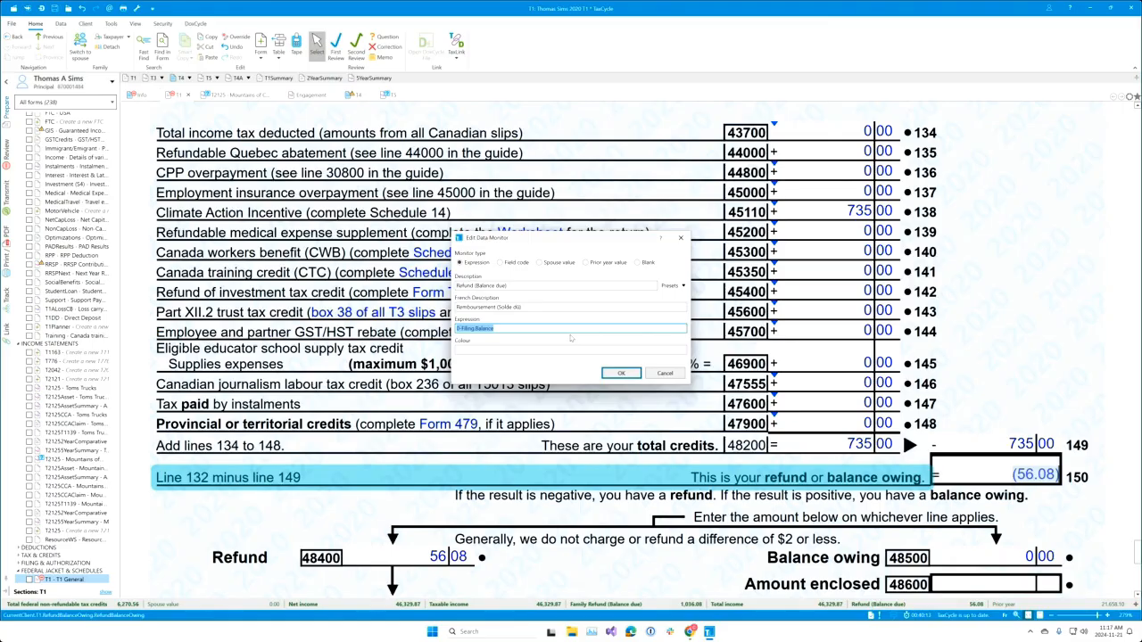
left_click(683, 285)
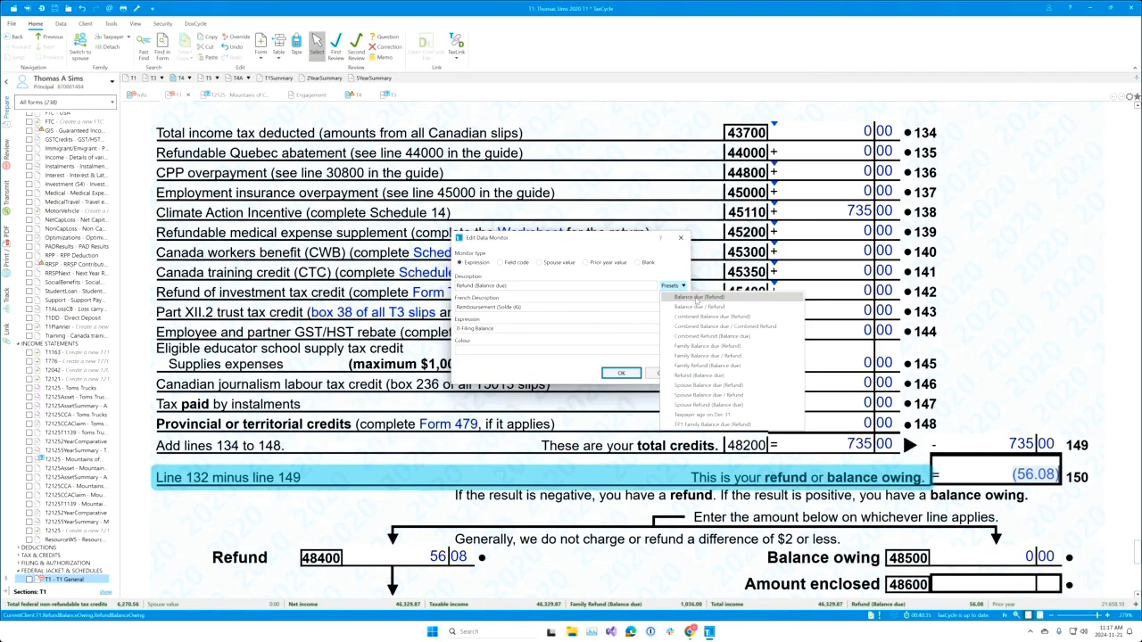
left_click(696, 299)
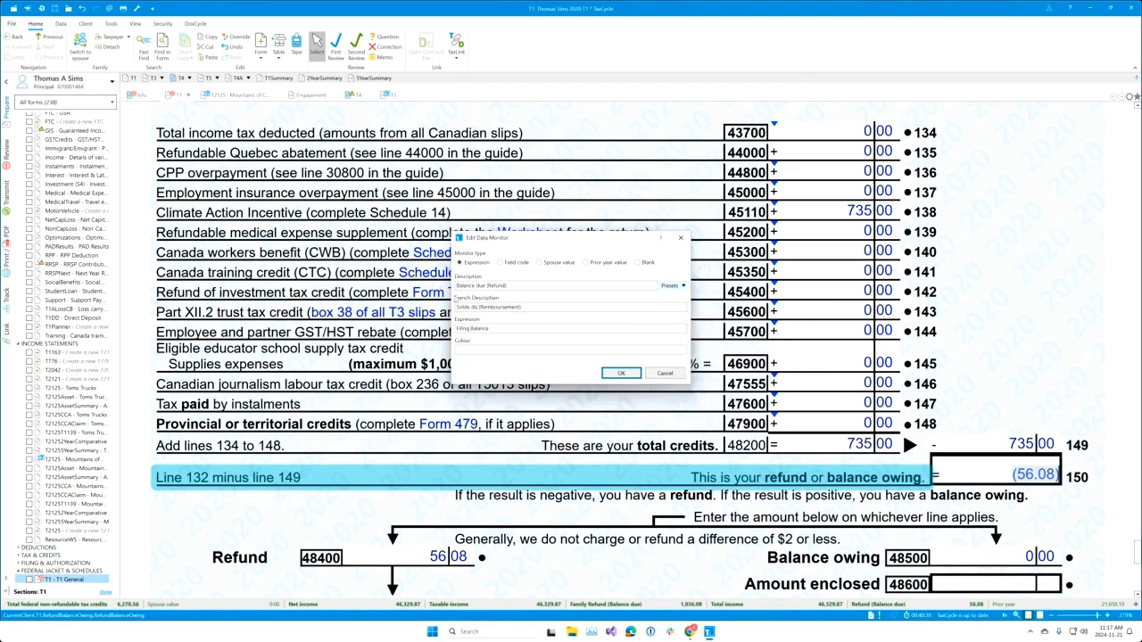
left_click(621, 374)
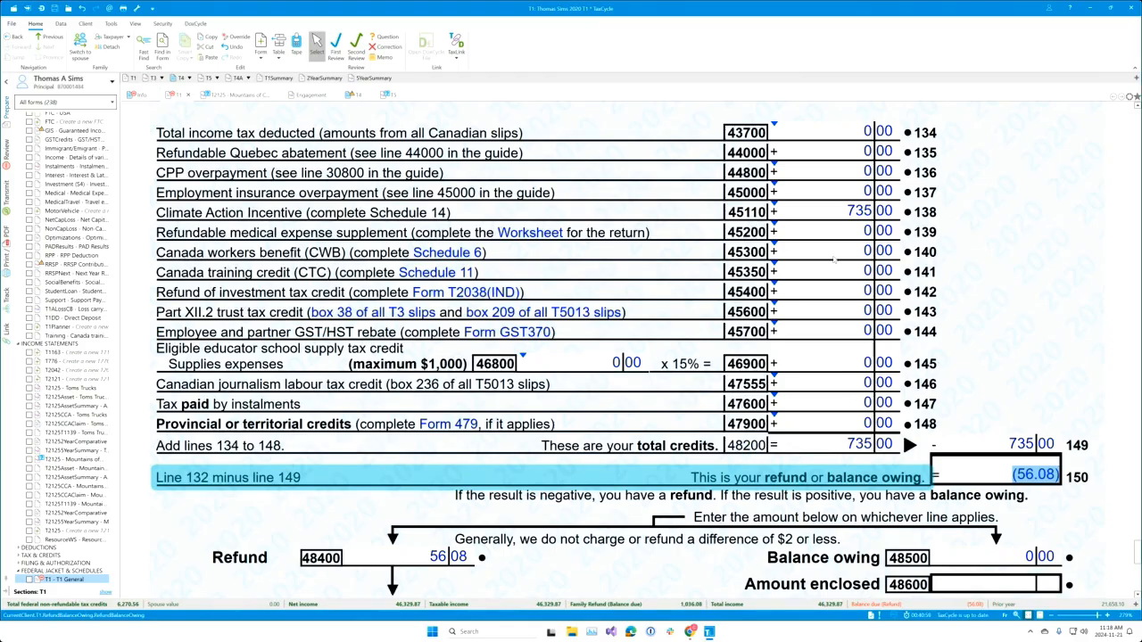
left_click(840, 211)
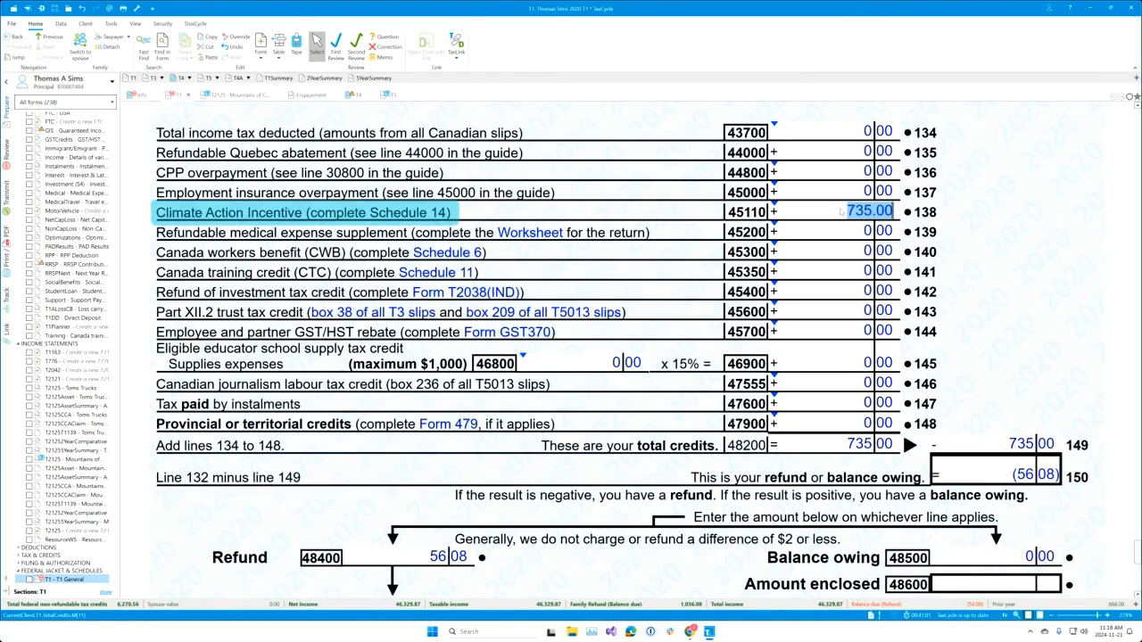
type("400")
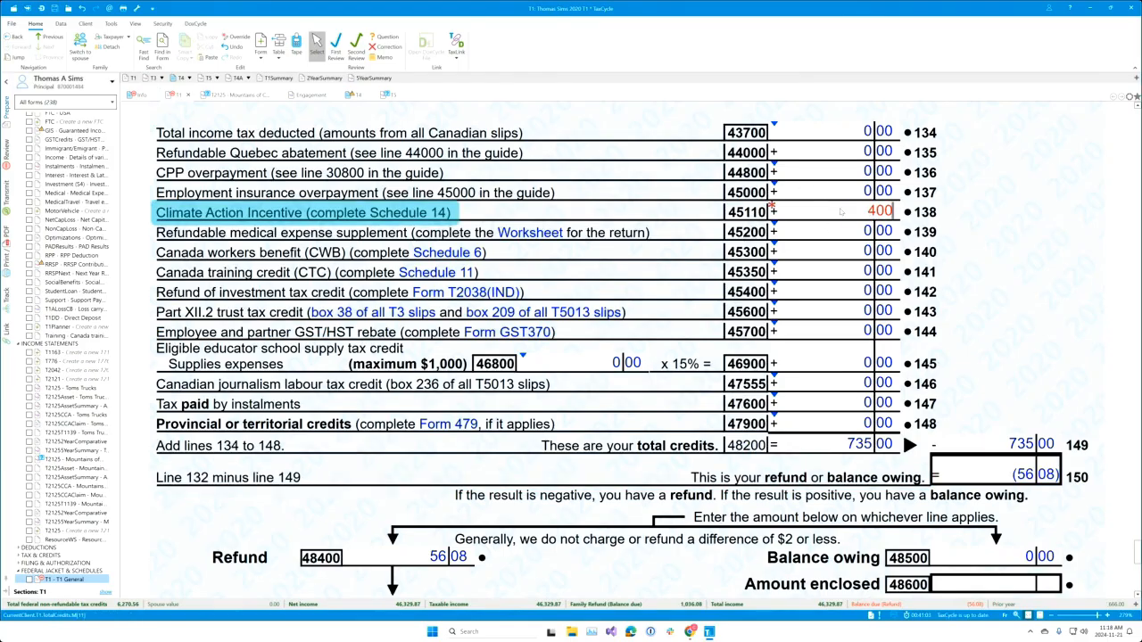
key("Tab")
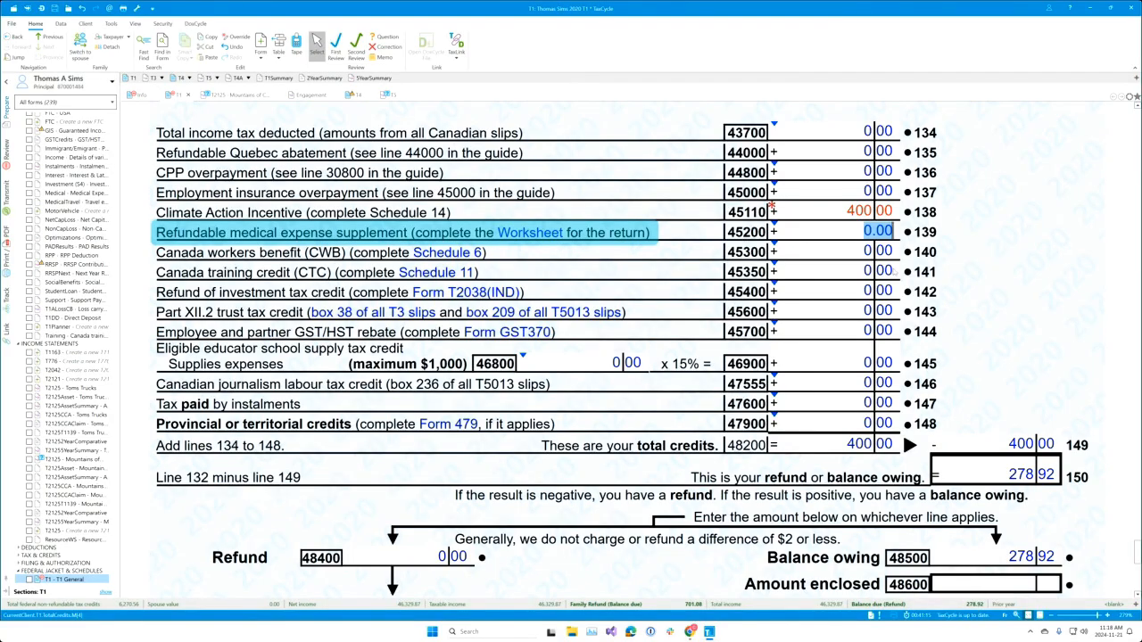
key("Up")
key("F2")
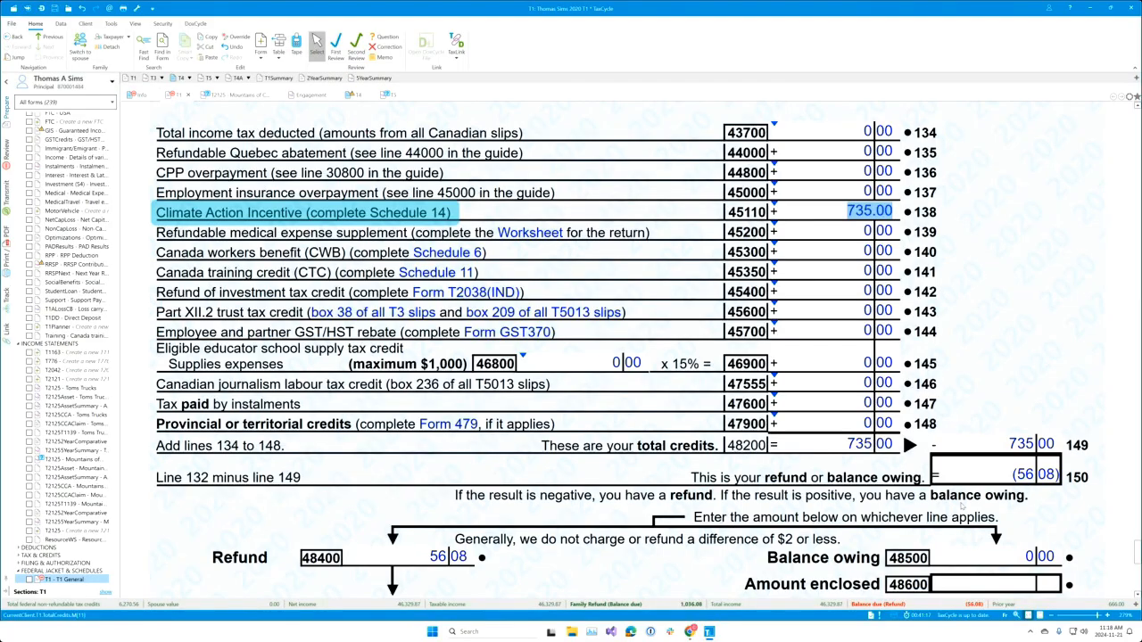
Step: Edit the Balance due (Refund) monitor, note its empty colour setting, and list the presets
right_click(948, 605)
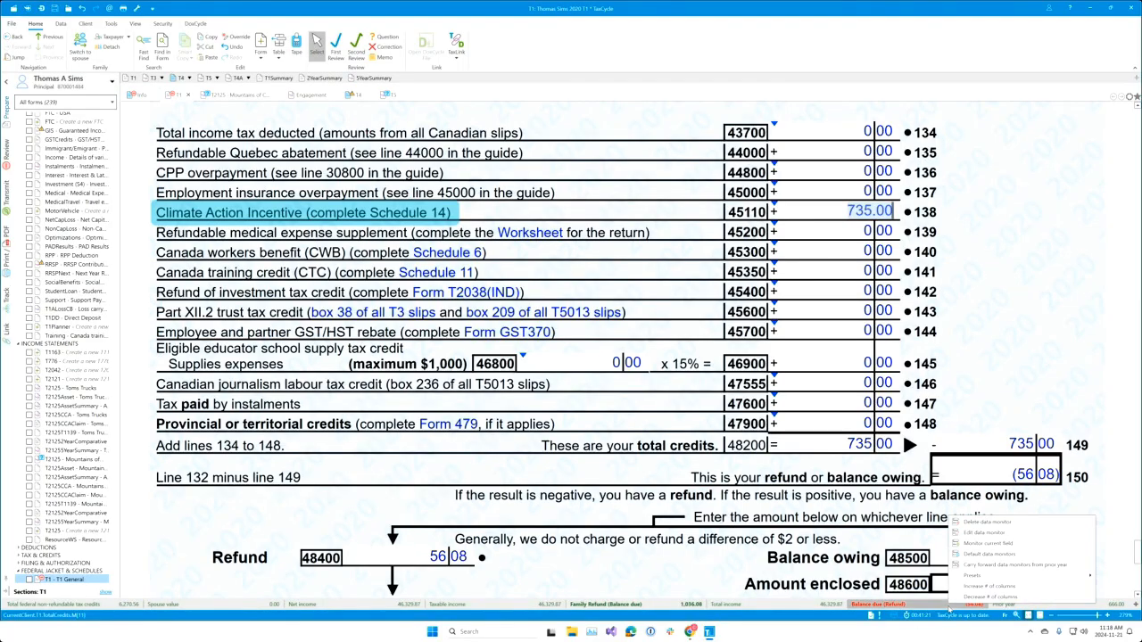
left_click(985, 532)
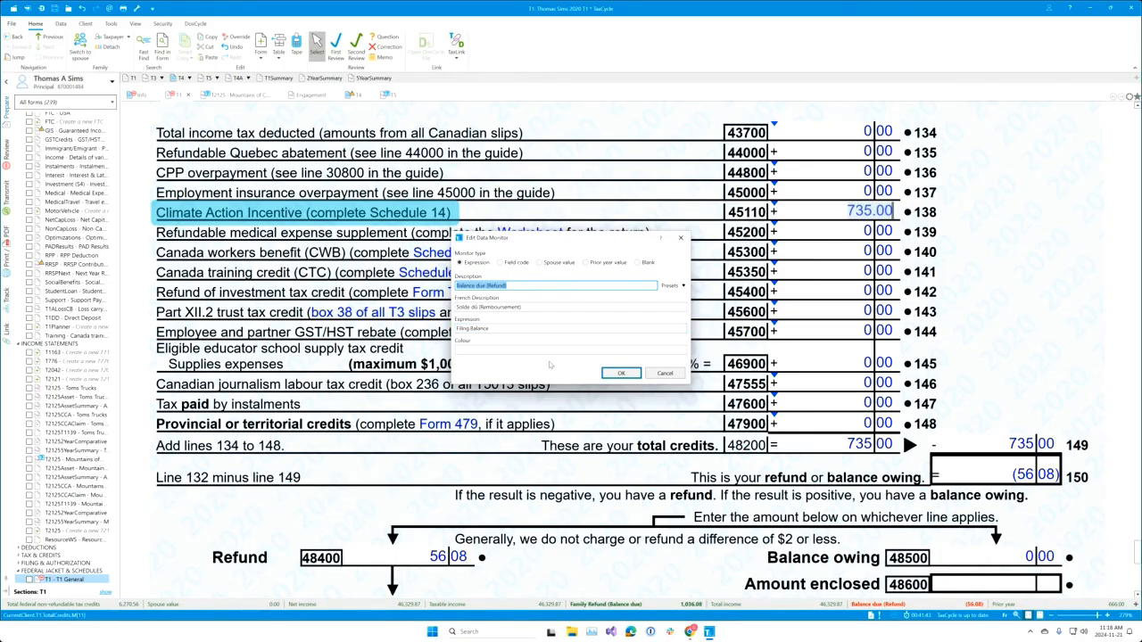
left_click(520, 352)
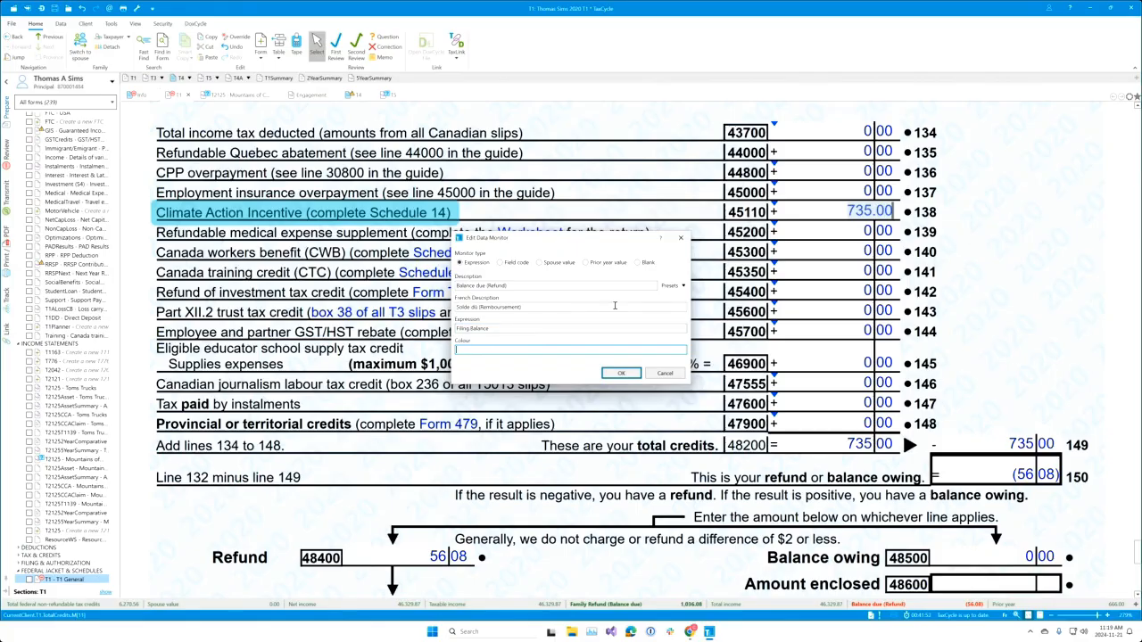
left_click(682, 286)
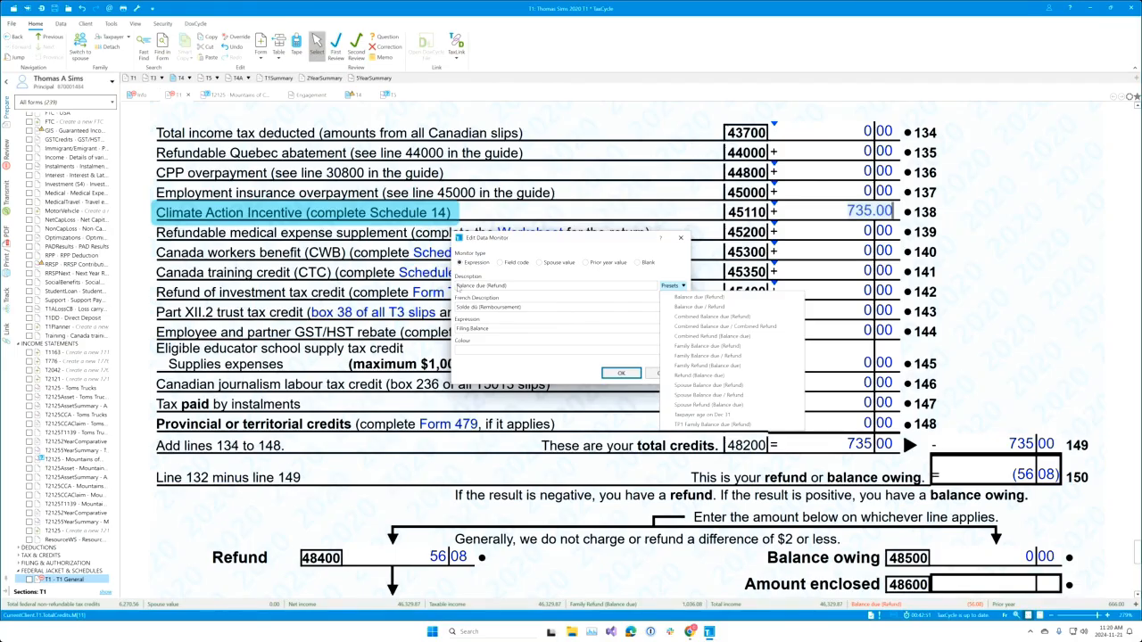
Step: Load the Balance due / Refund preset and review its Filing.Balance>0 conditional description
left_click(714, 308)
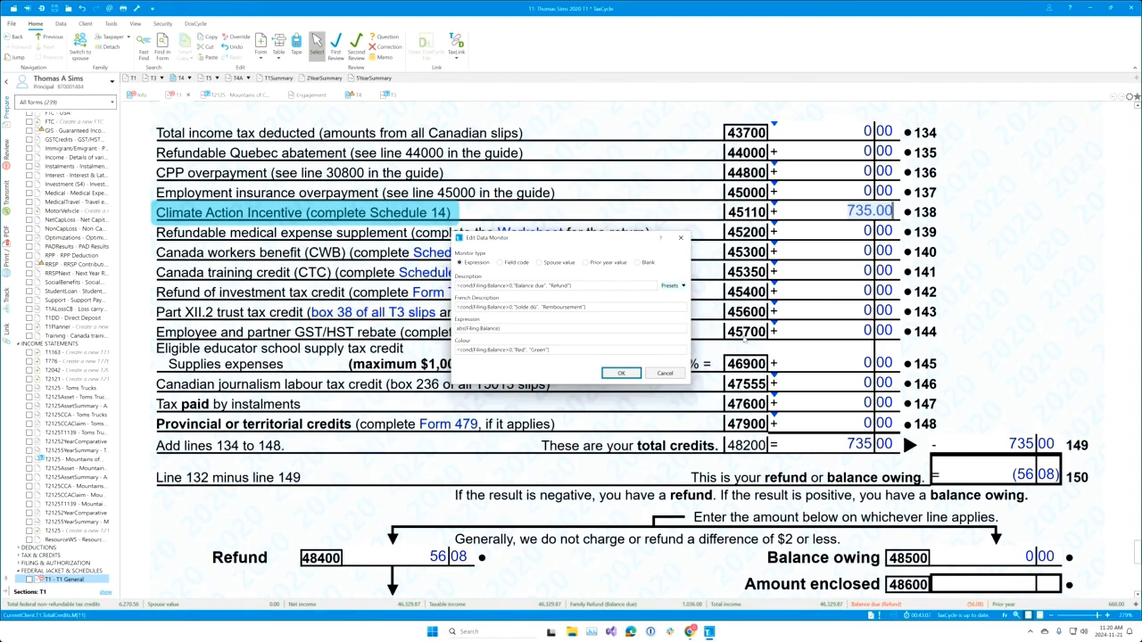
left_click(487, 328)
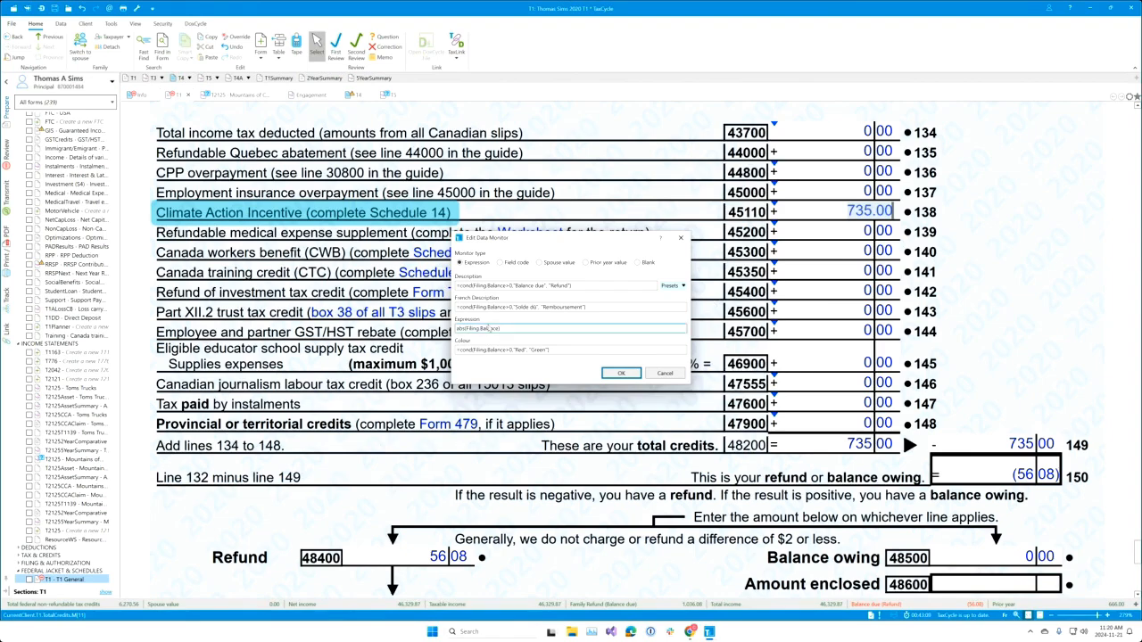
left_click(468, 287)
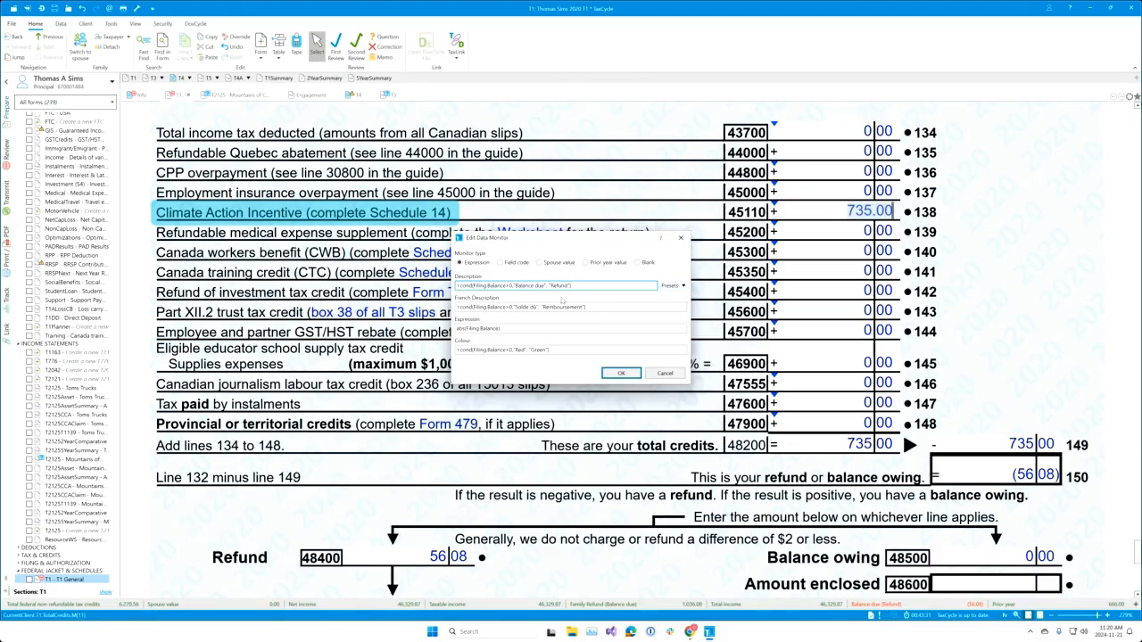
key("shift+Right")
key("shift+Right")
key("shift+Right")
key("shift+Right")
key("shift+Right")
key("shift+Right")
key("shift+Right")
key("shift+Right")
key("shift+Right")
key("shift+Right")
key("shift+Right")
key("shift+Right")
key("shift+Right")
key("shift+Right")
key("Right")
key("shift+Right")
key("shift+Right")
key("shift+Right")
key("shift+Right")
key("shift+Right")
key("shift+Right")
key("shift+Right")
key("shift+Right")
key("shift+Right")
key("shift+Right")
key("shift+Right")
key("Right")
key("shift+Right")
key("shift+Right")
key("shift+Right")
key("shift+Right")
key("shift+Right")
key("shift+Right")
key("shift+Right")
key("shift+Right")
Step: Review the French description, the Red/Green colour formula and the abs(Filing.Balance) expression
left_click(542, 309)
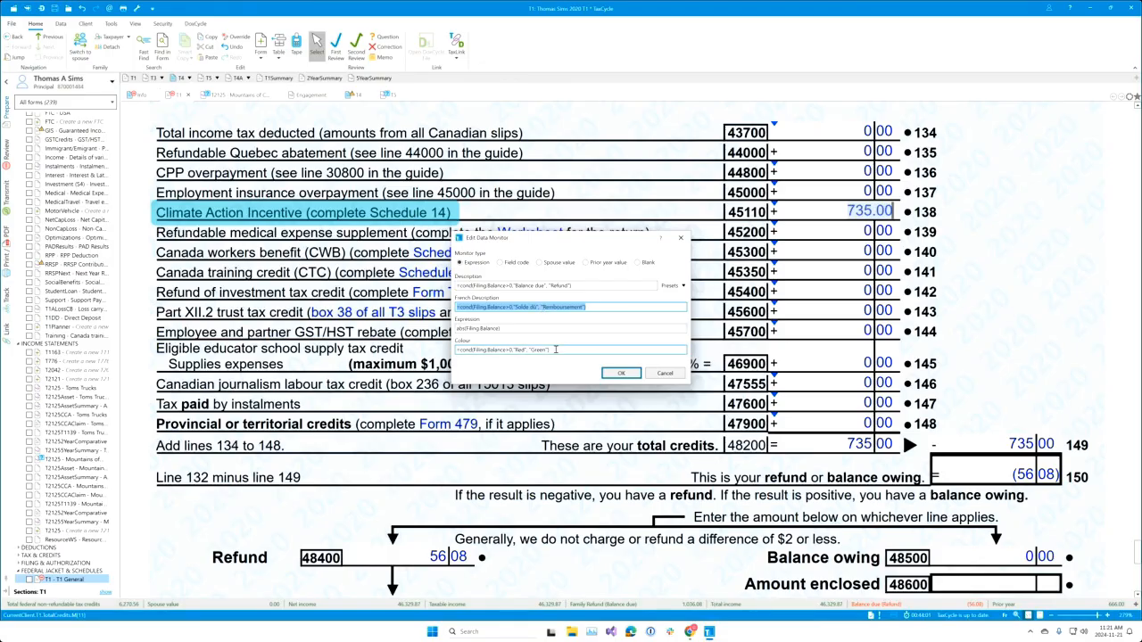
left_click(555, 349)
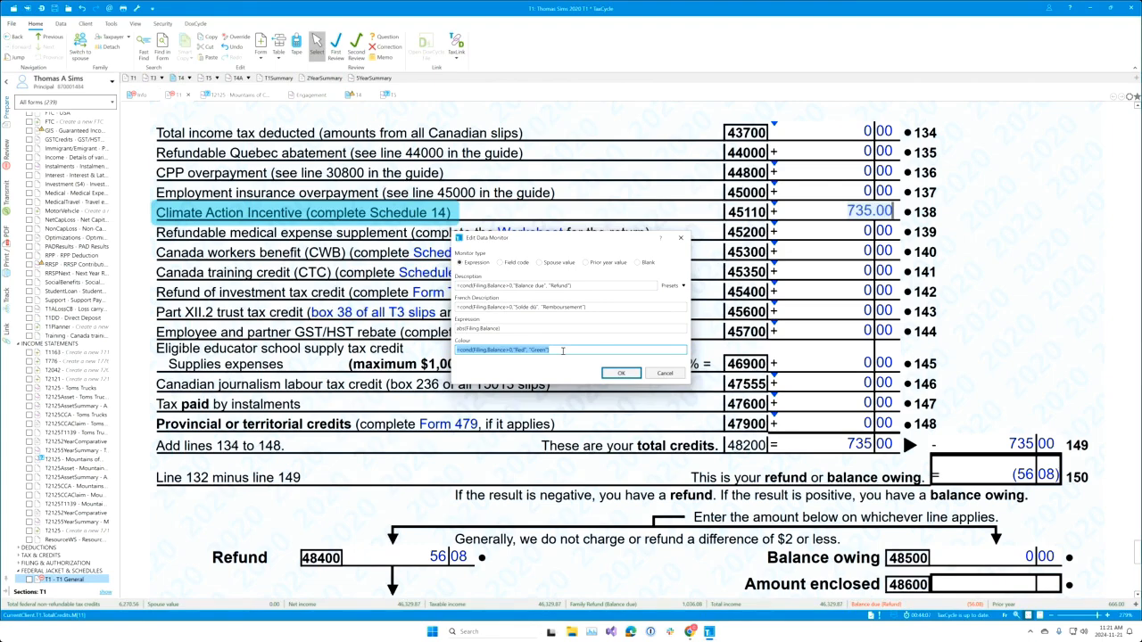
key("Home")
key("shift+Right")
key("shift+Right")
key("shift+Right")
key("Right")
key("shift+Right")
key("shift+Right")
key("shift+Right")
key("shift+Right")
key("shift+Right")
left_click(528, 328)
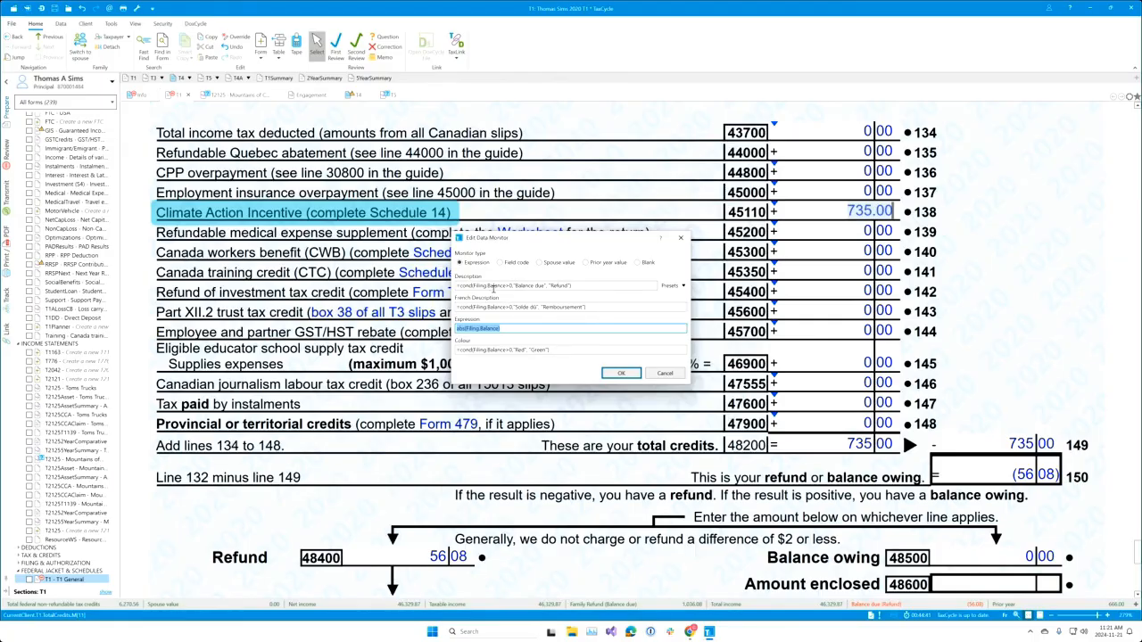
left_click(557, 284)
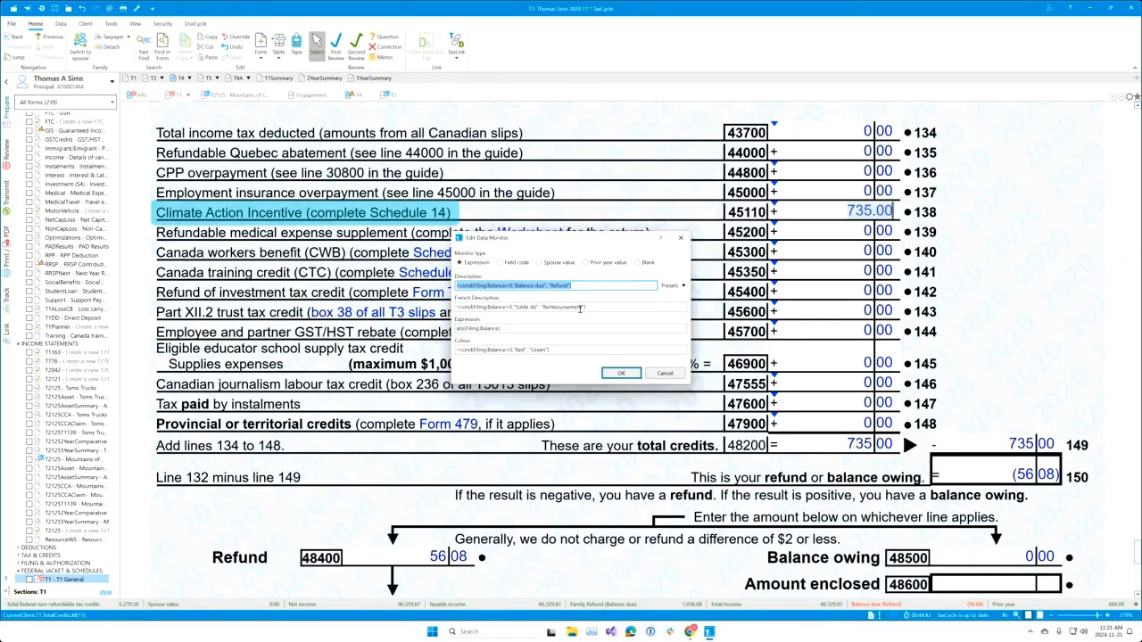
Step: Save the monitor and enter 400 for the line 45110 Climate Action Incentive
left_click(635, 374)
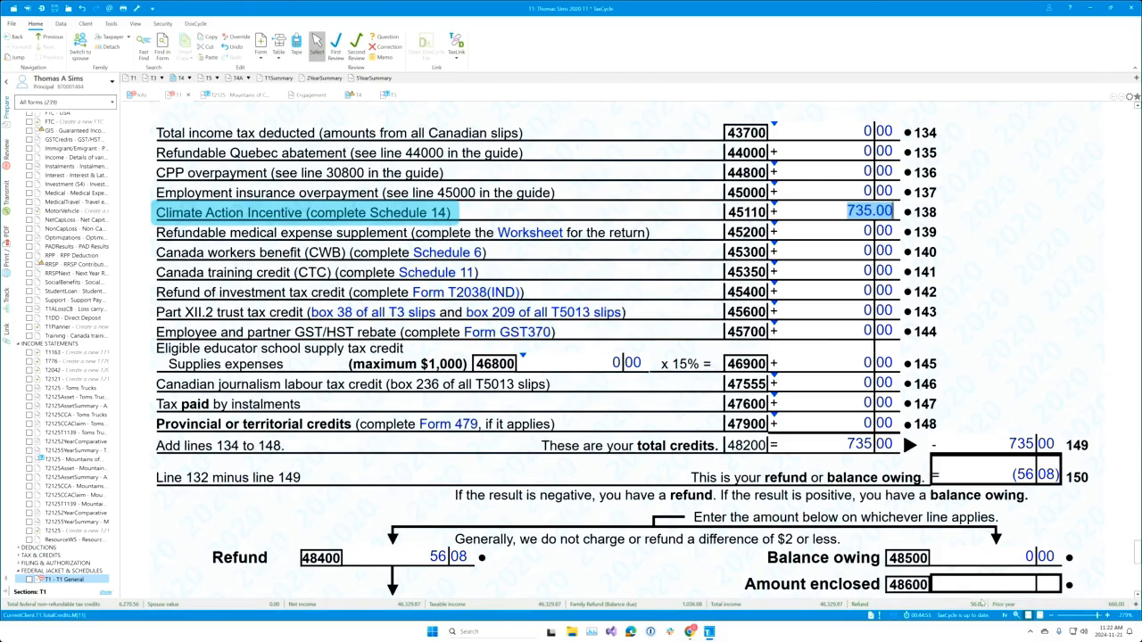
type("400")
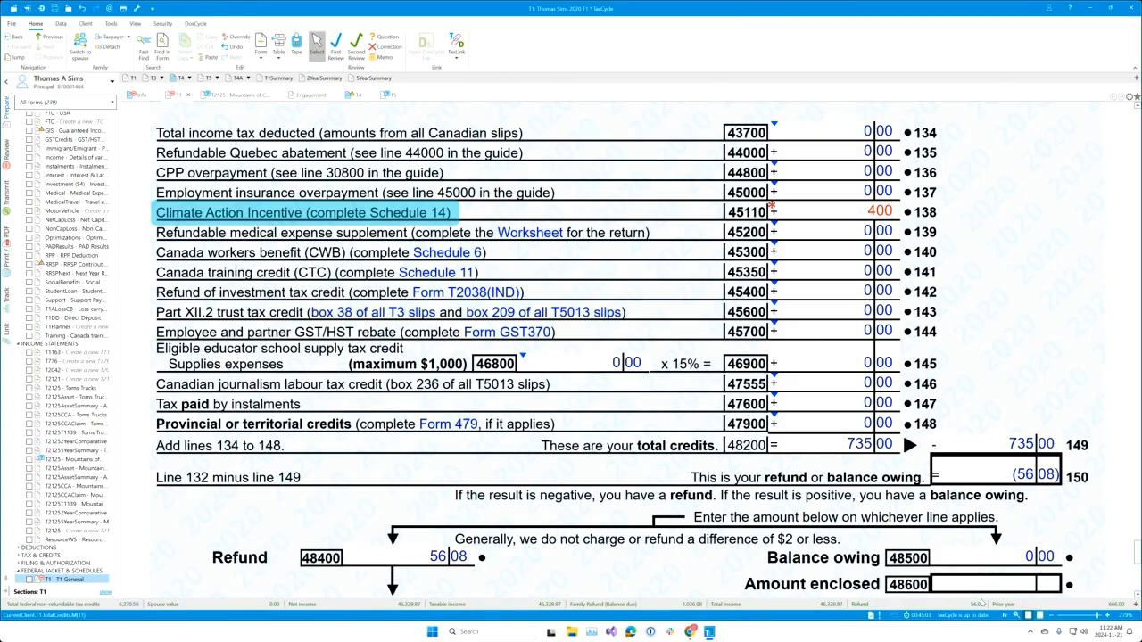
Step: Commit the 400 amount so the return shows a 278.92 balance owing
key("Tab")
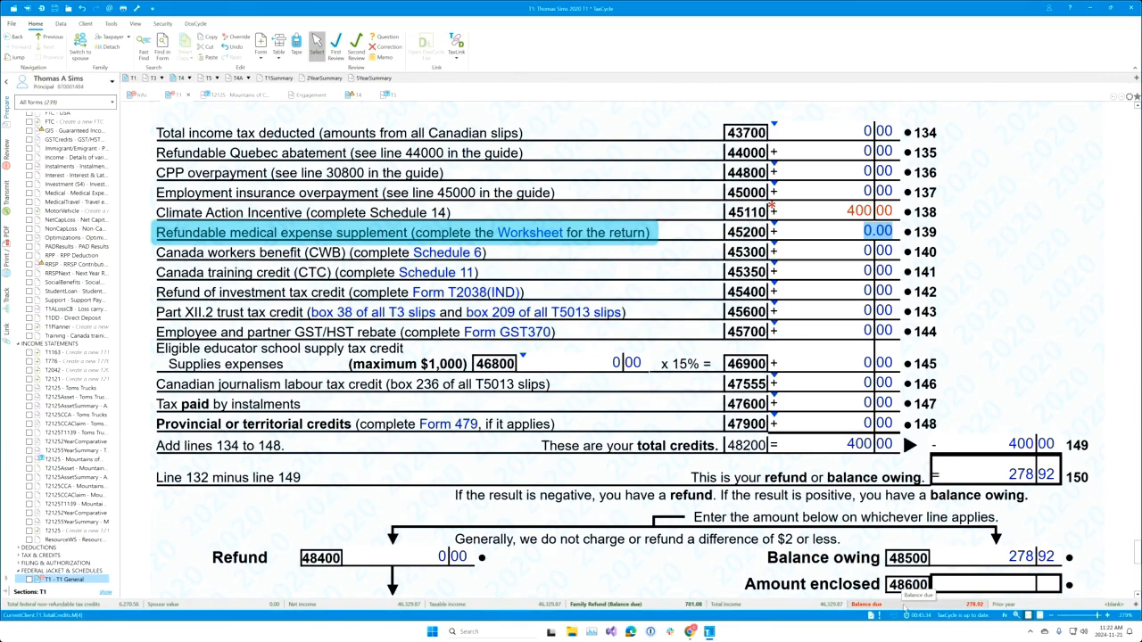
Step: Reopen the Balance due monitor's Edit Data Monitor dialog and show its preset list
right_click(905, 607)
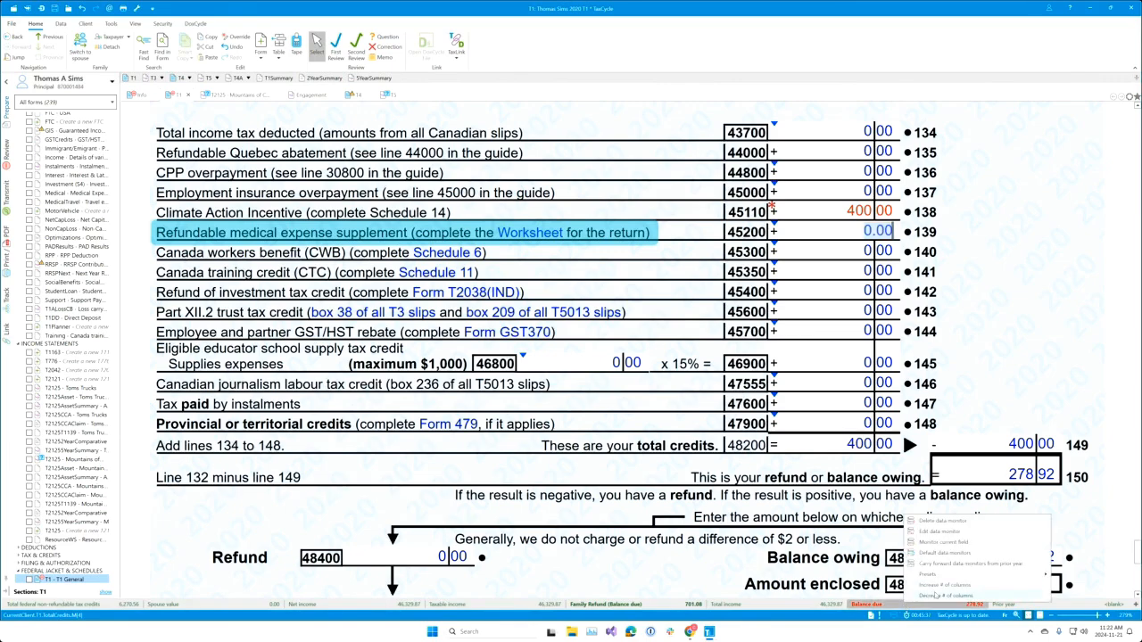
left_click(936, 530)
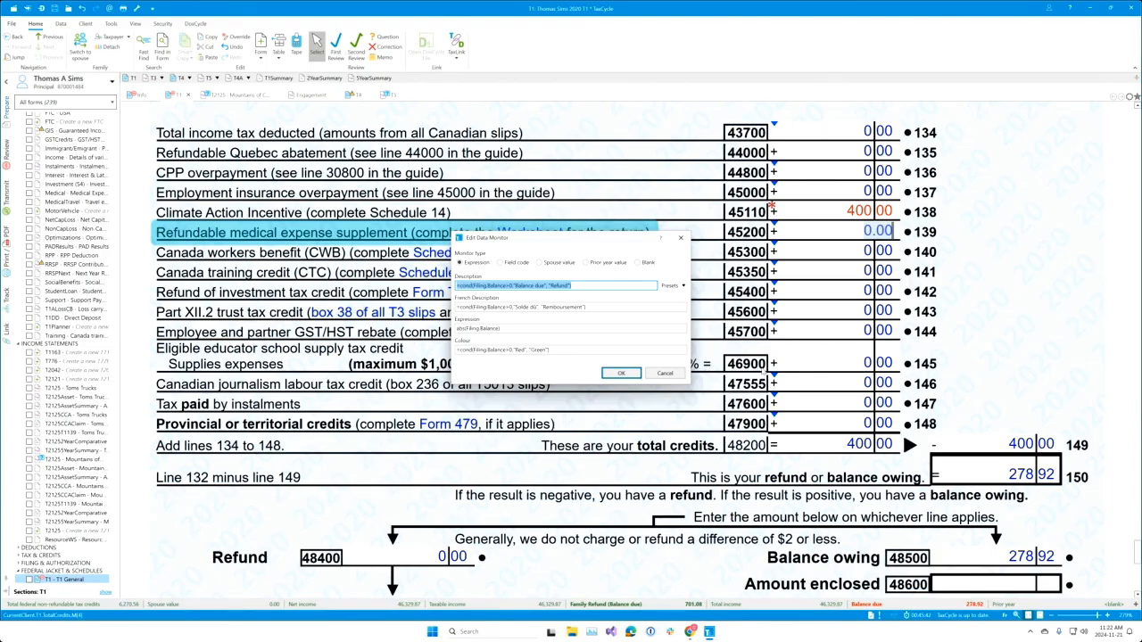
left_click(684, 287)
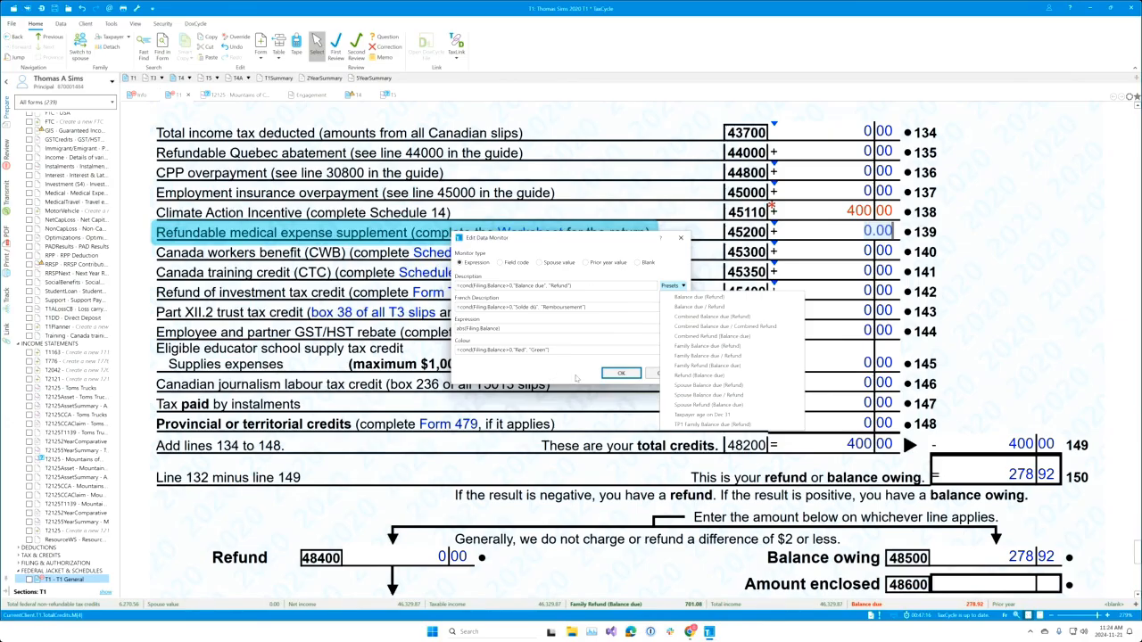
Step: Dismiss the preset list without choosing a preset, leaving the monitor unchanged
left_click(562, 380)
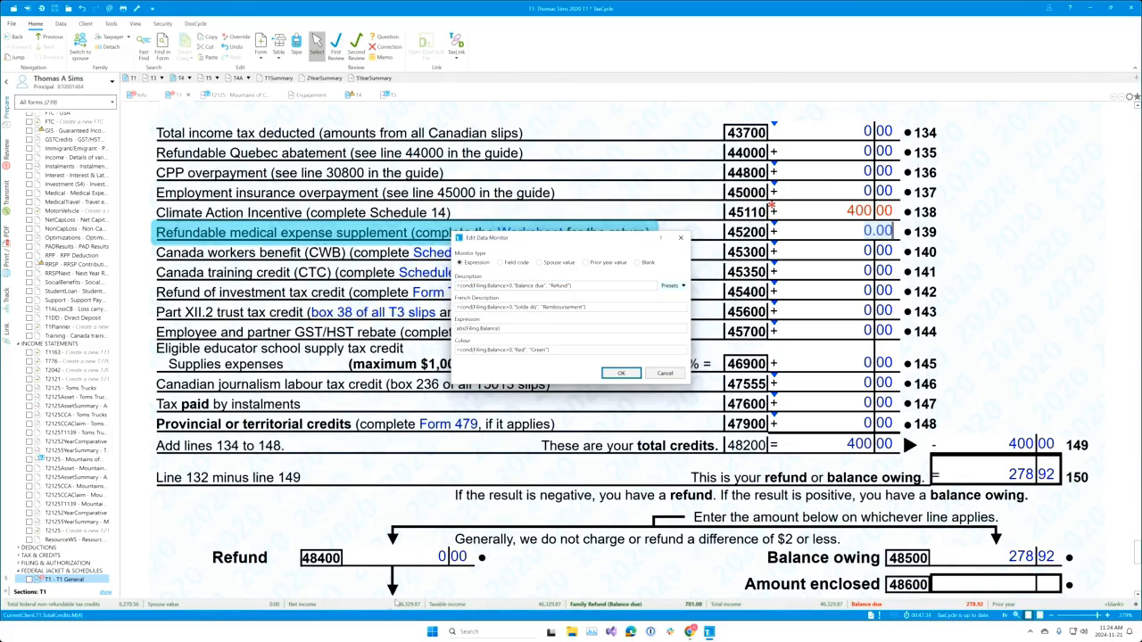
Step: Cancel the monitor settings and select the Birth date field on the Personal Information form
left_click(684, 240)
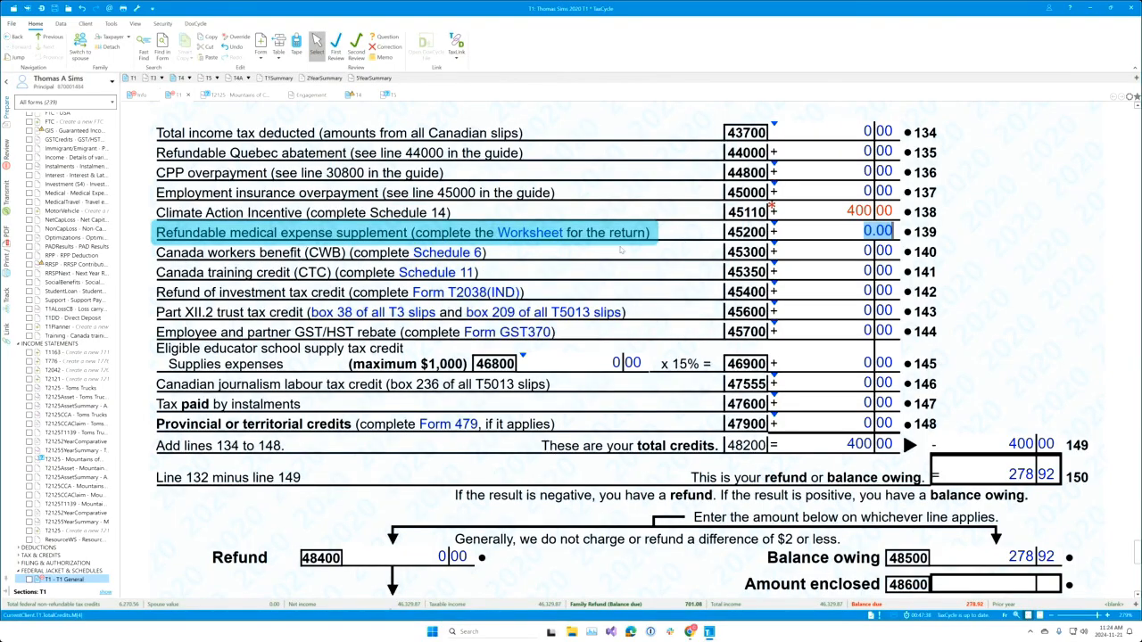
scroll(516, 311, "up", 1)
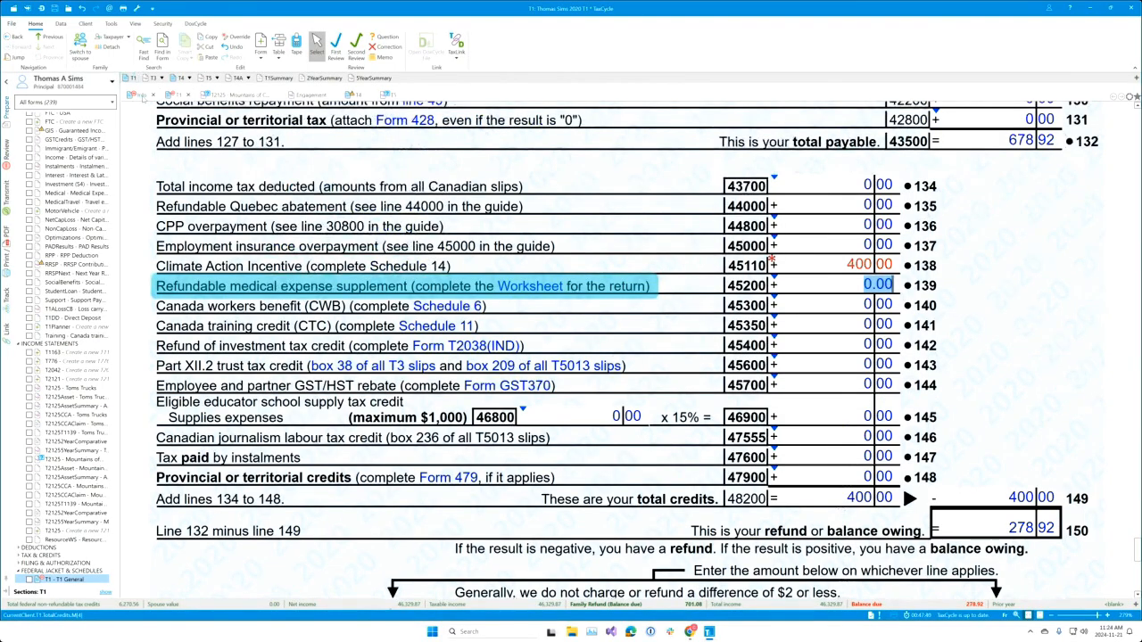
left_click(143, 96)
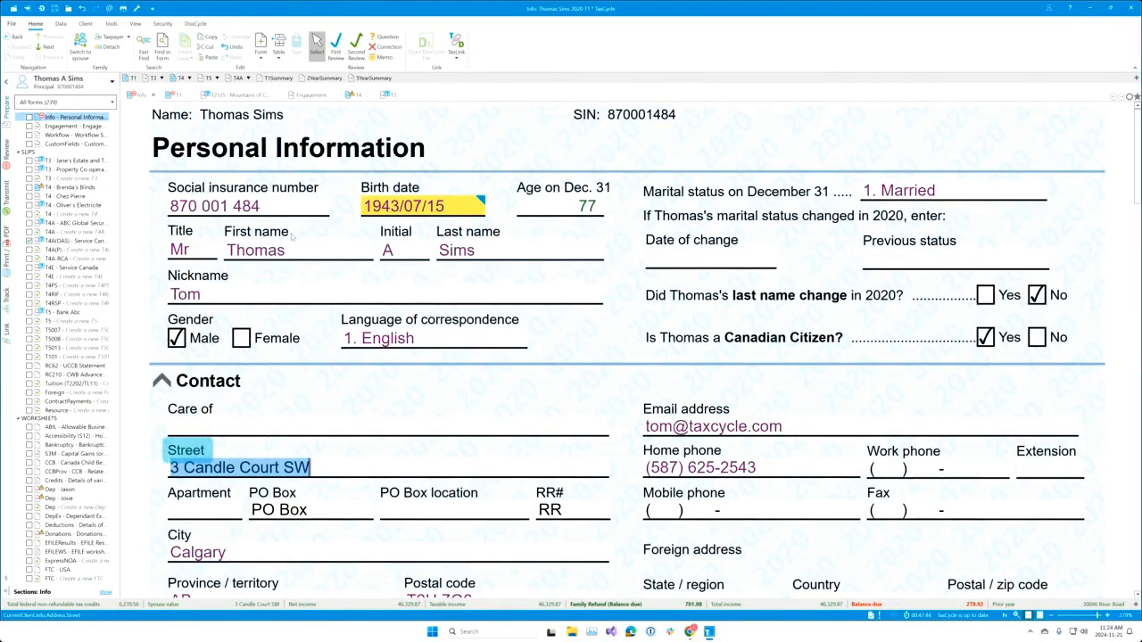
left_click(428, 203)
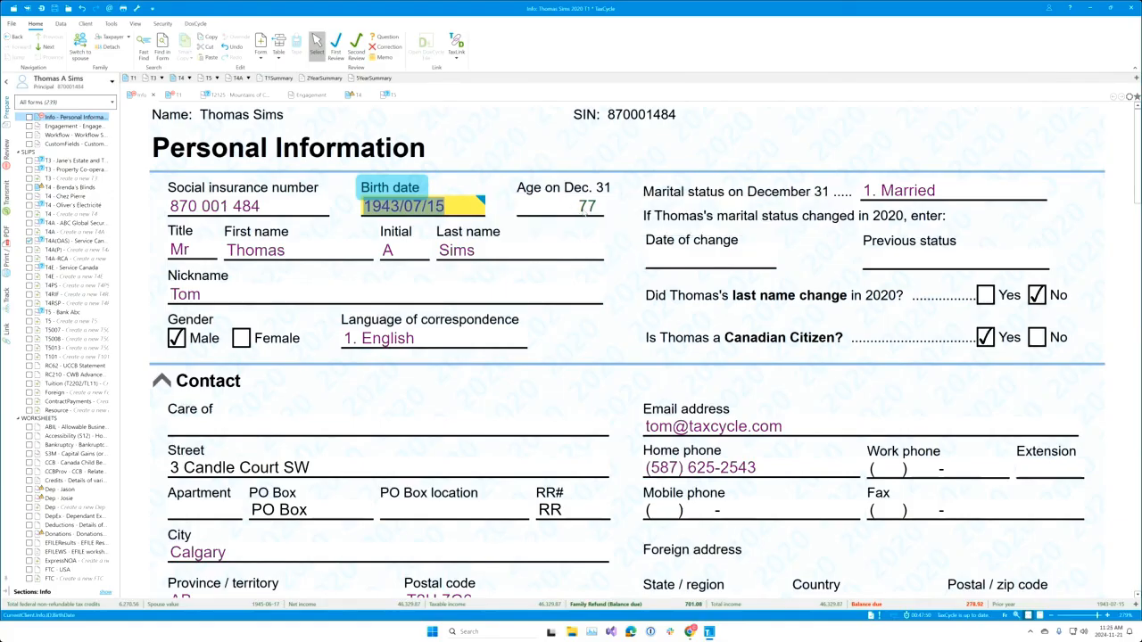
Step: Add the Age on Dec. 31 value (77) as a new data monitor on the bar
left_click(584, 212)
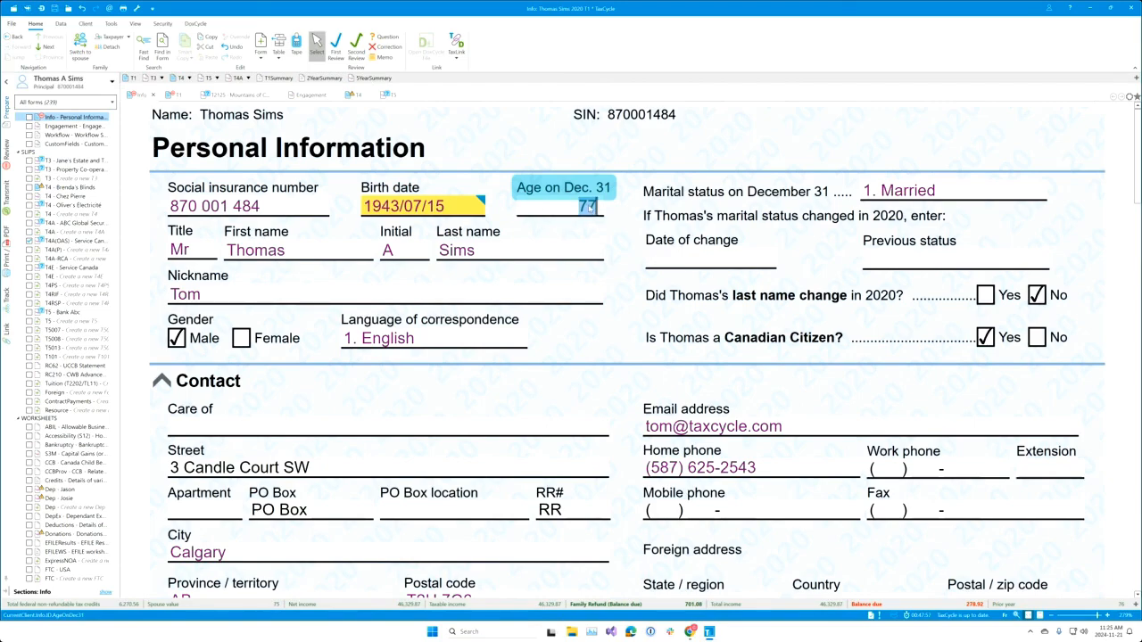
left_click_drag(588, 206, 414, 607)
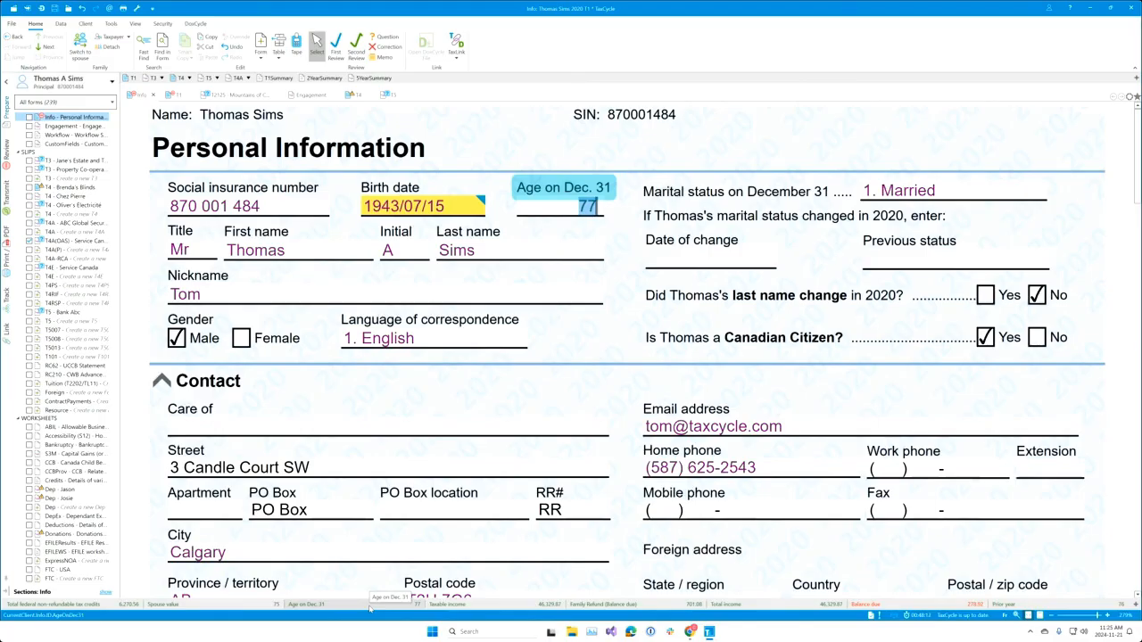
Step: Copy the Birth date field code into the Age on Dec. 31 monitor's description, removing the @
right_click(442, 208)
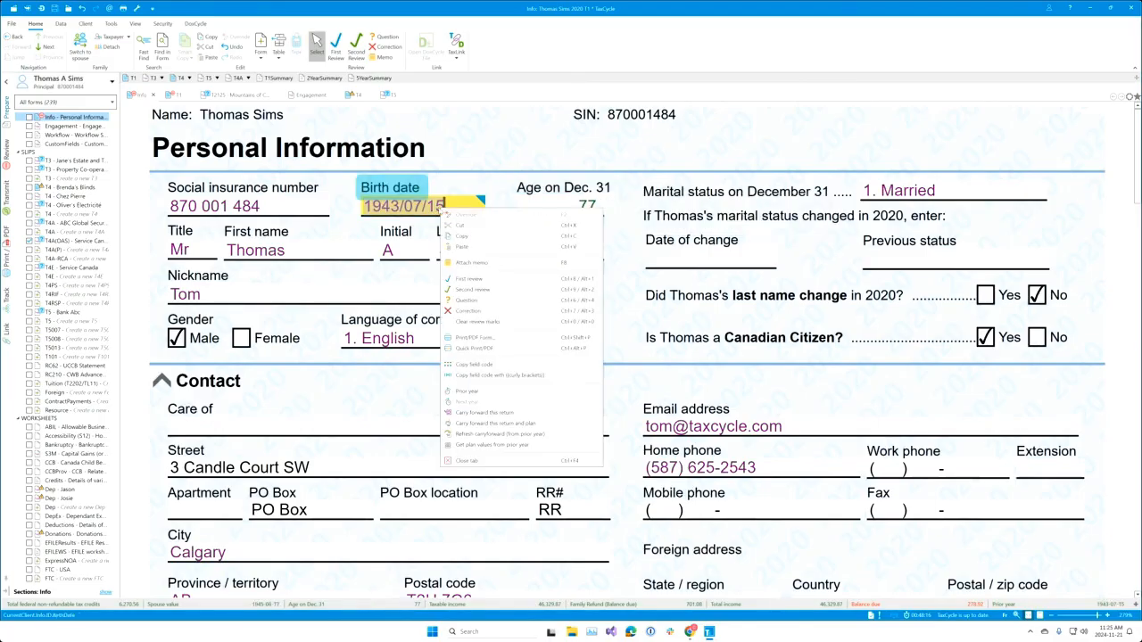
left_click(483, 378)
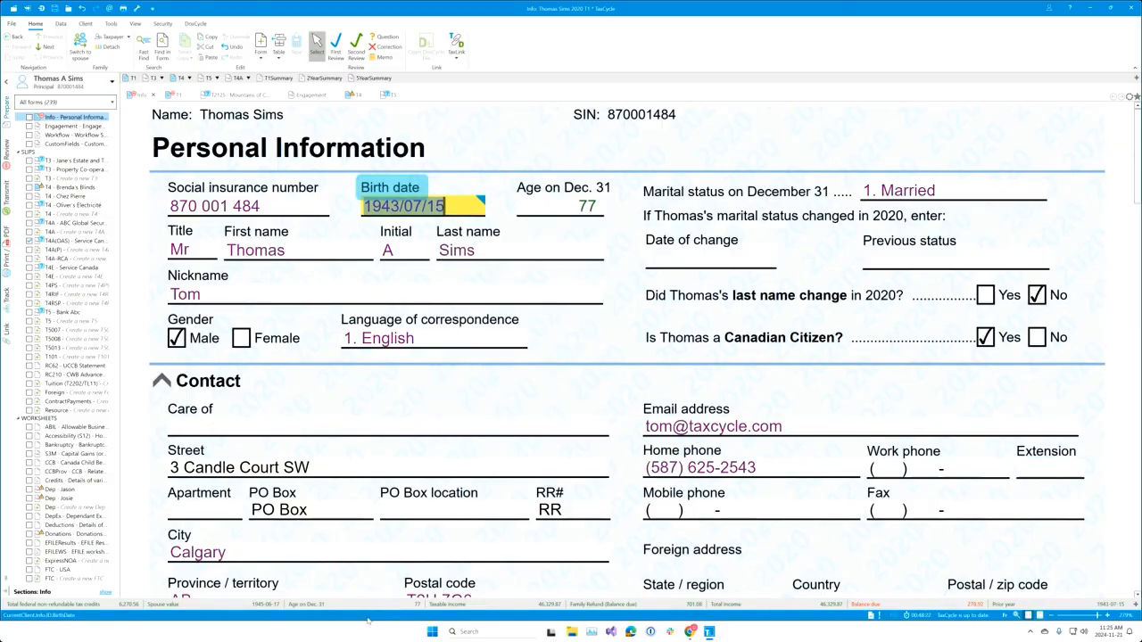
right_click(363, 607)
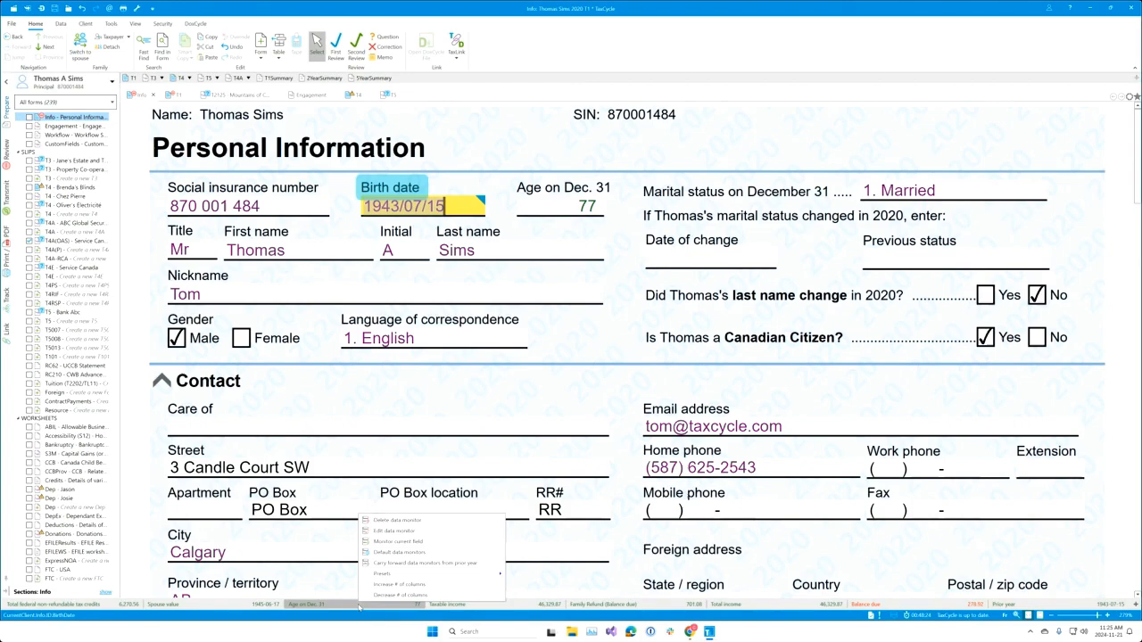
left_click(401, 533)
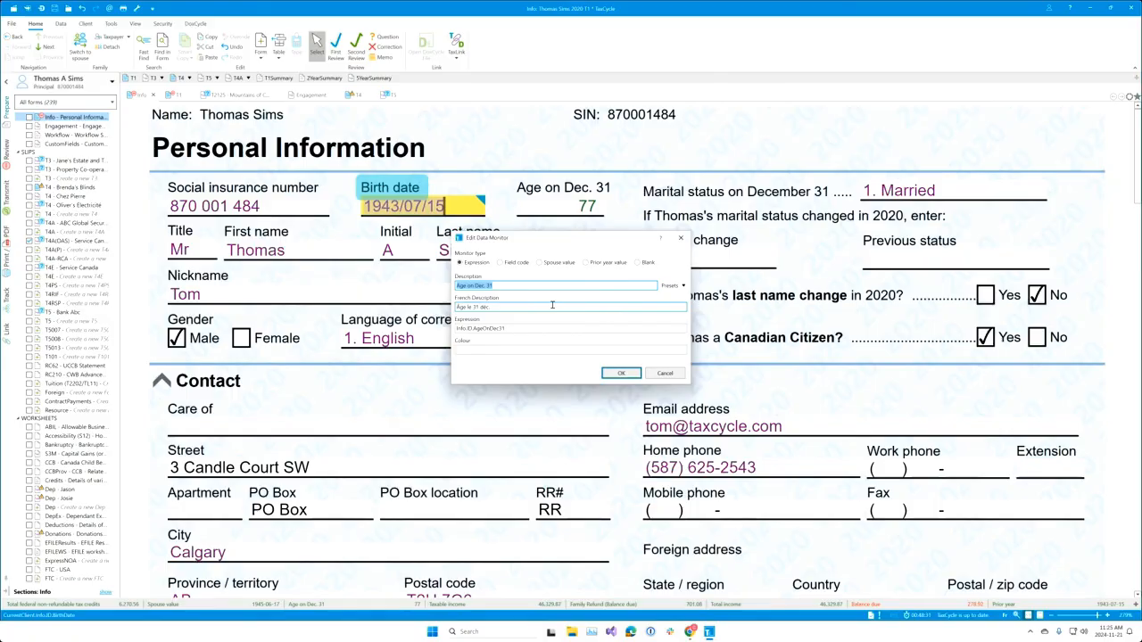
type("A")
type("@CurrentClient.Info.ID.BirthDate()")
key("BackSpace")
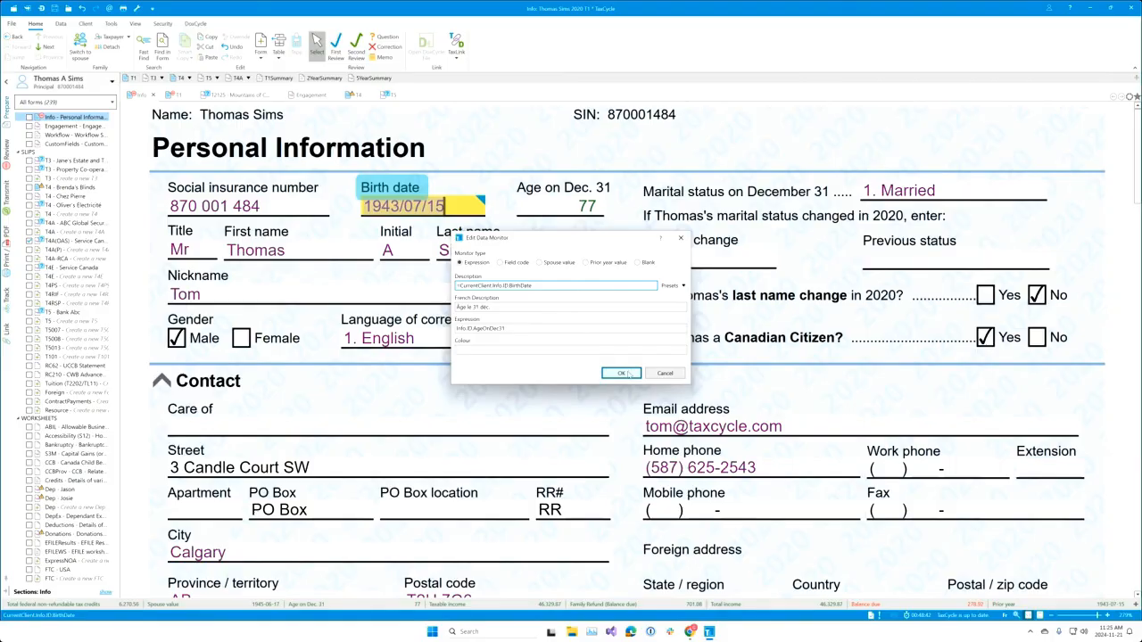
left_click(624, 373)
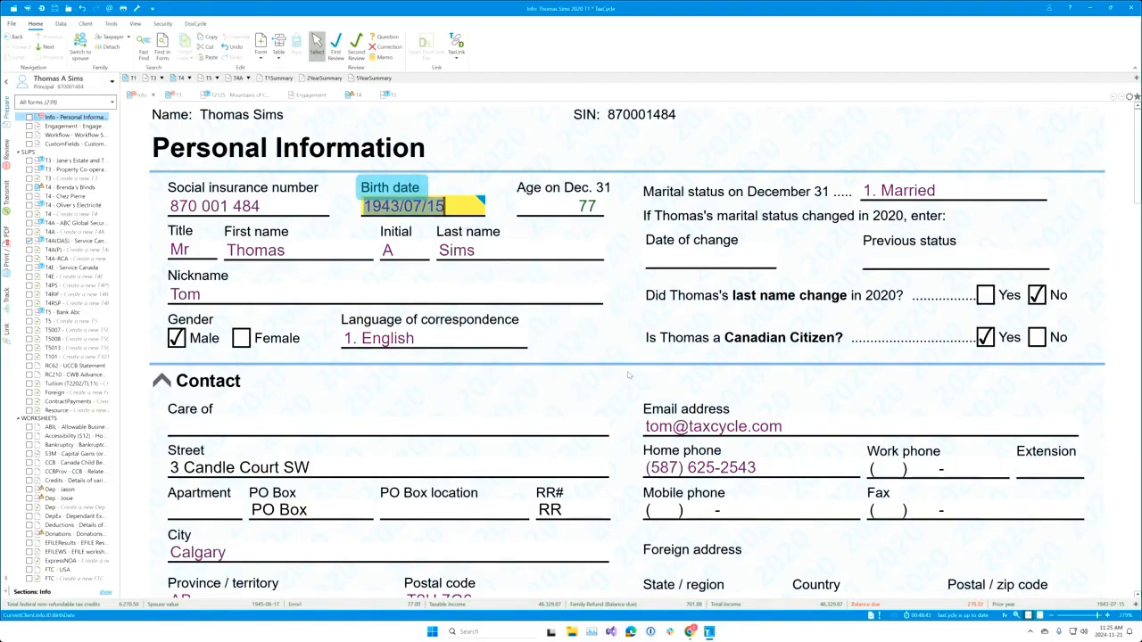
Step: Inspect the age monitor's current description and close its settings without changes
right_click(395, 605)
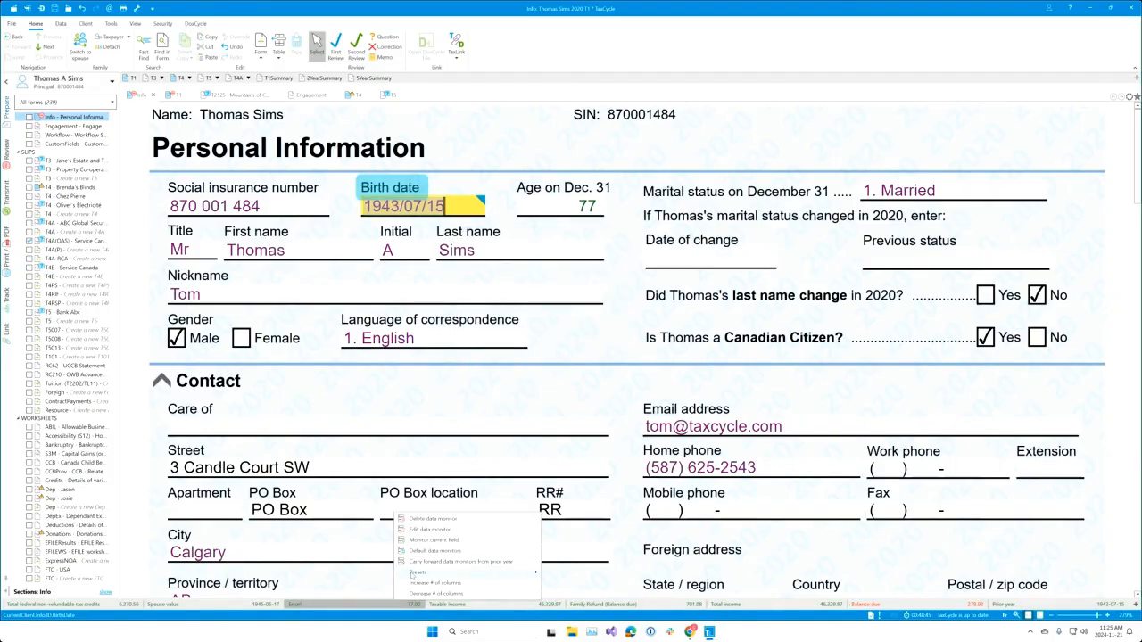
left_click(425, 529)
left_click(541, 284)
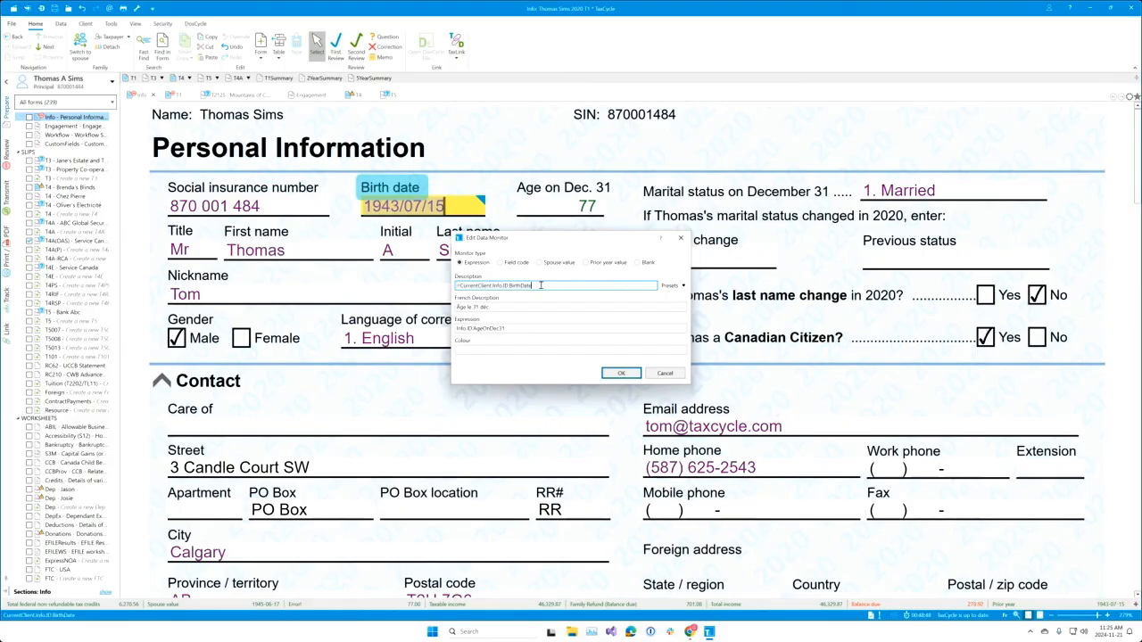
left_click(681, 238)
Step: Set the monitor description to the First name field code followed by 'is this old on Dec 31'
right_click(332, 255)
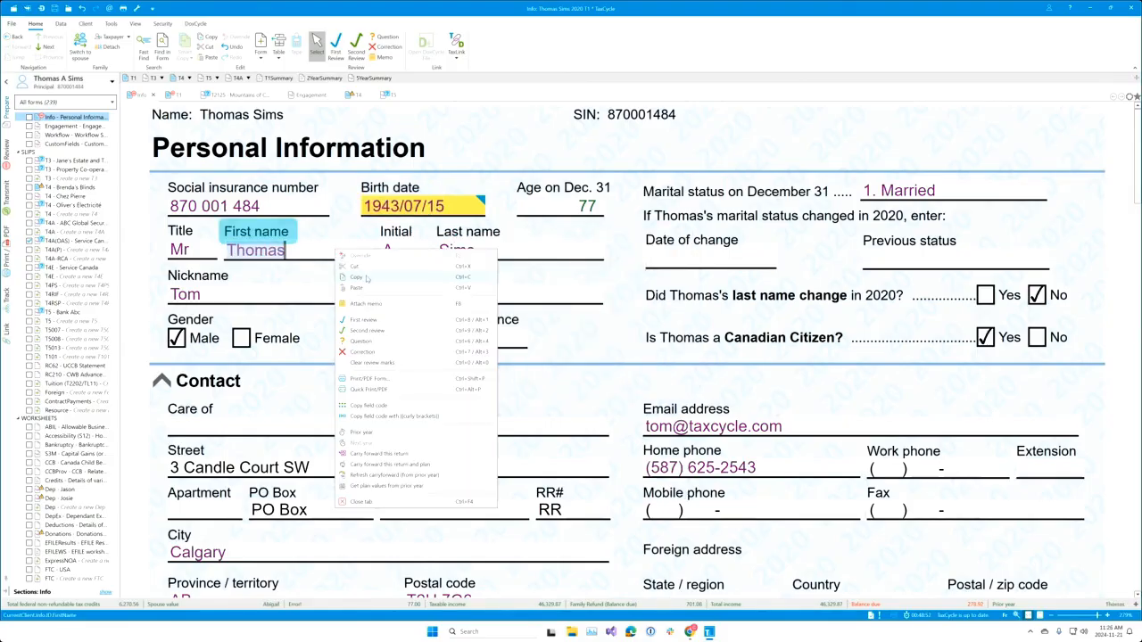
left_click(391, 408)
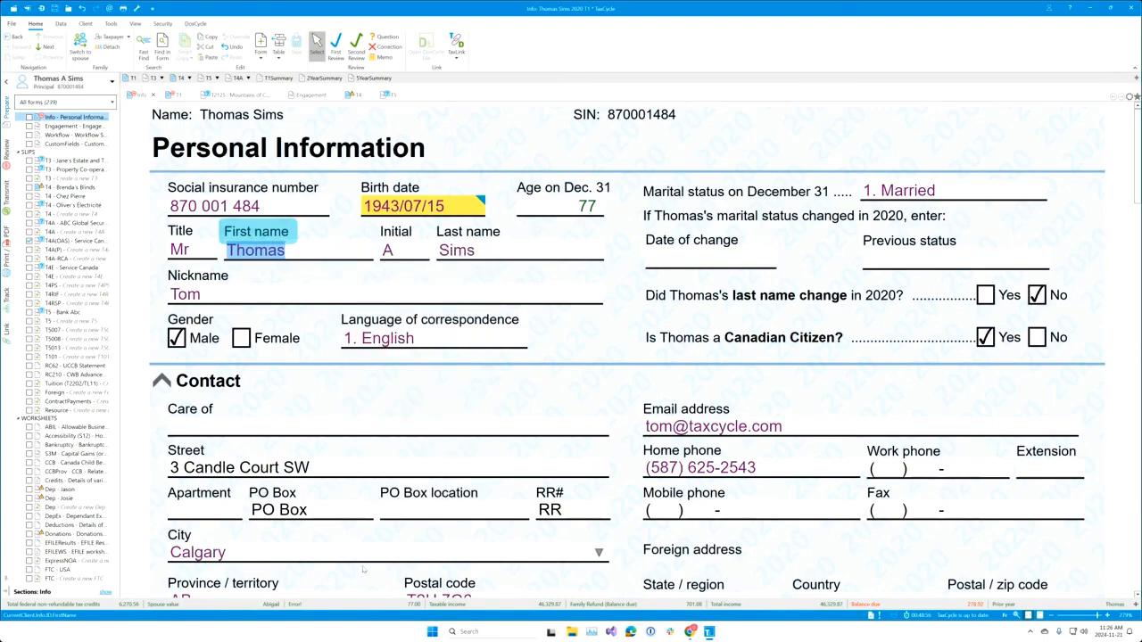
right_click(361, 606)
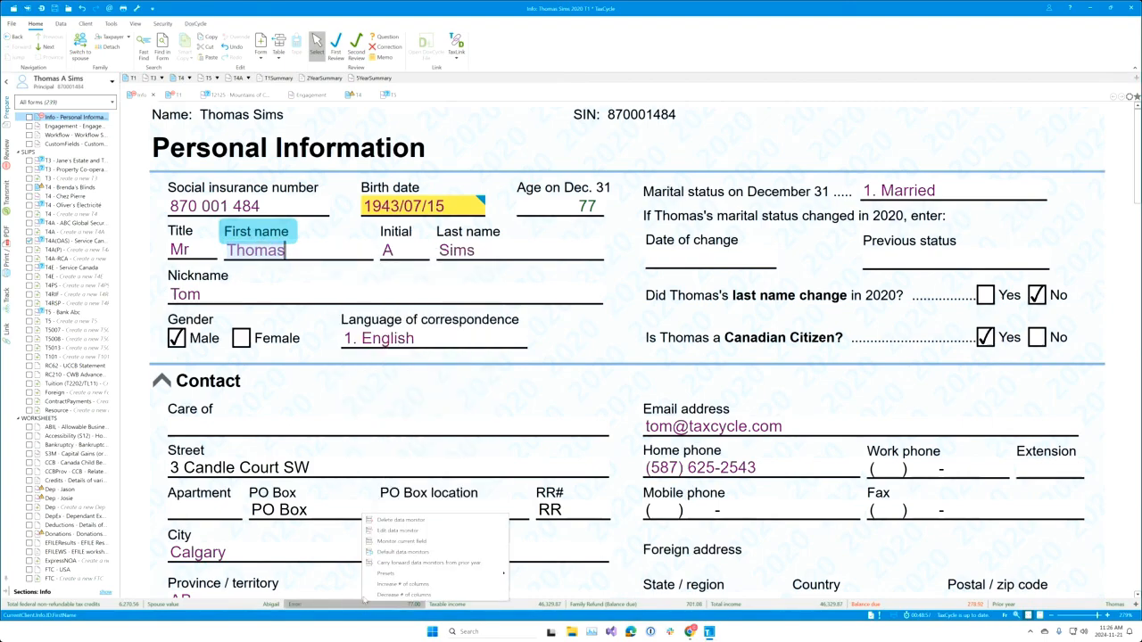
left_click(392, 529)
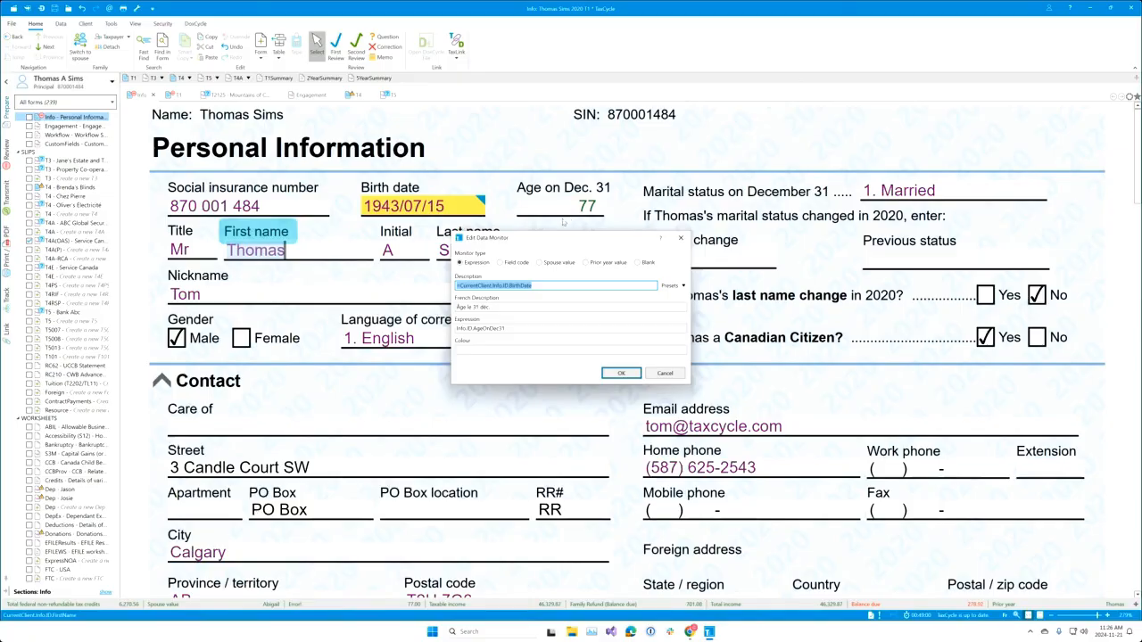
key("ctrl+v")
type("'")
type("is this old")
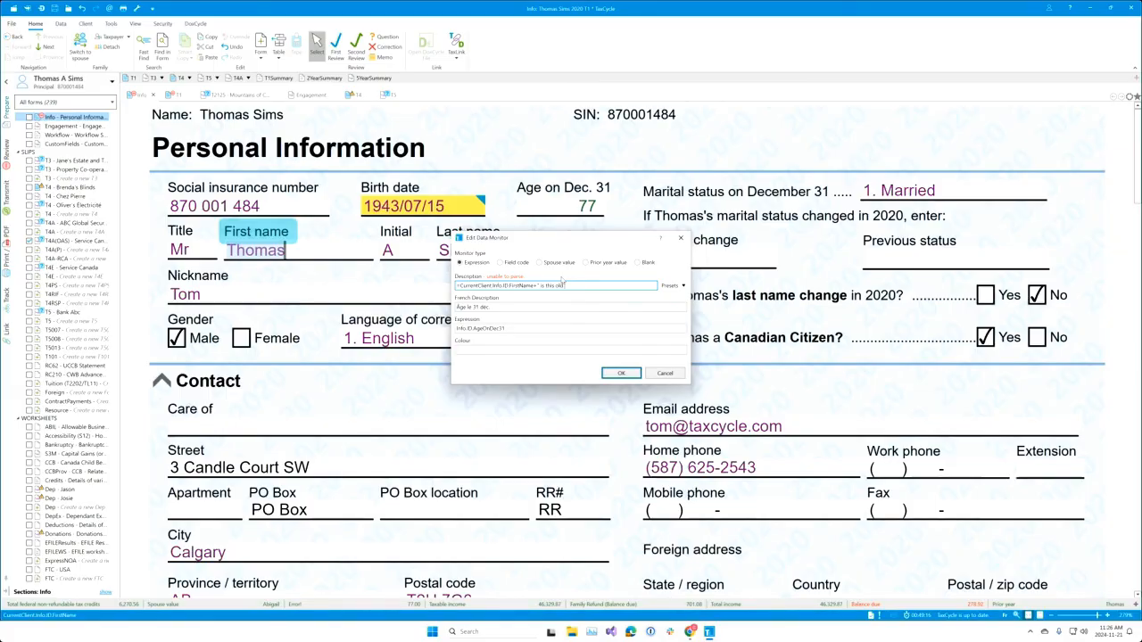
type(" on Dec 31\"")
left_click(625, 375)
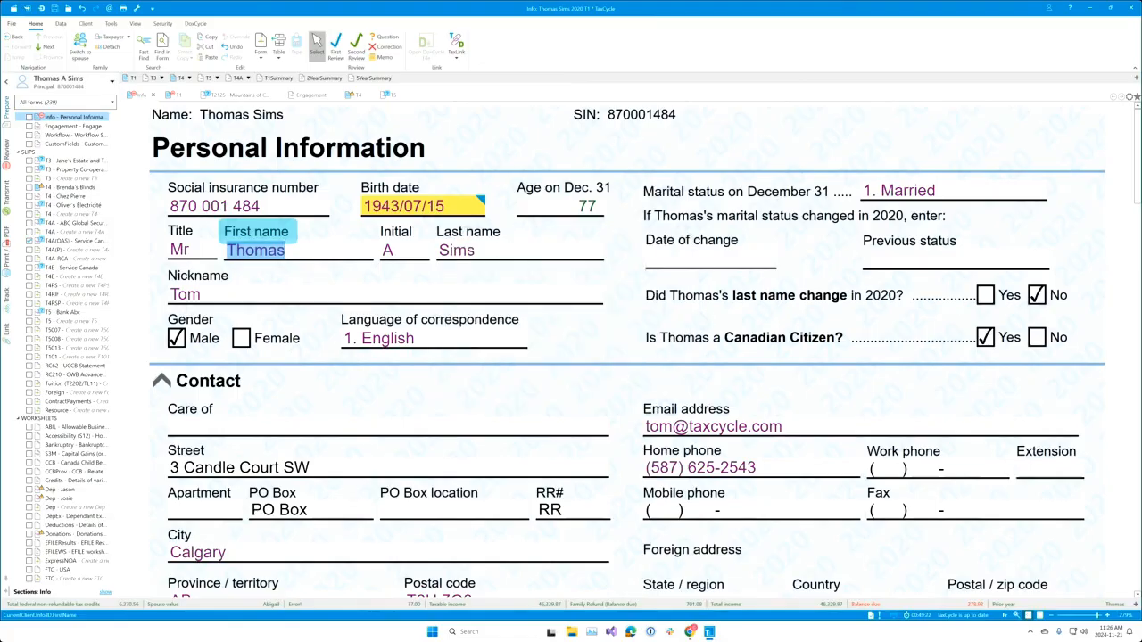
Step: Trim the trailing words so the description uses only the Info.ID.FirstName field
right_click(381, 615)
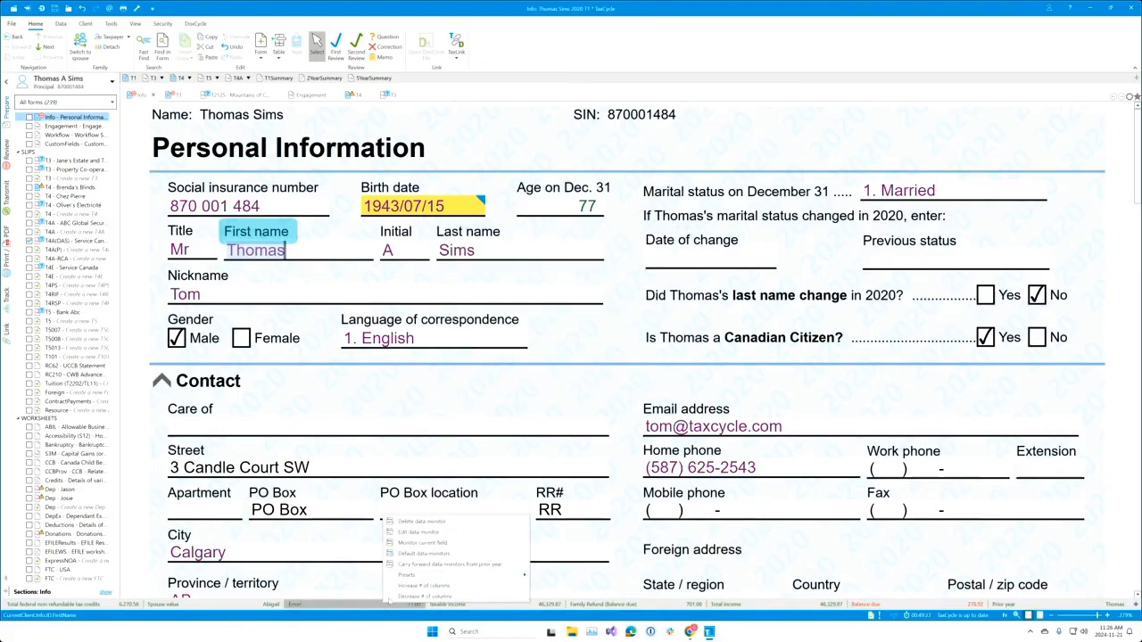
left_click(424, 538)
left_click(593, 287)
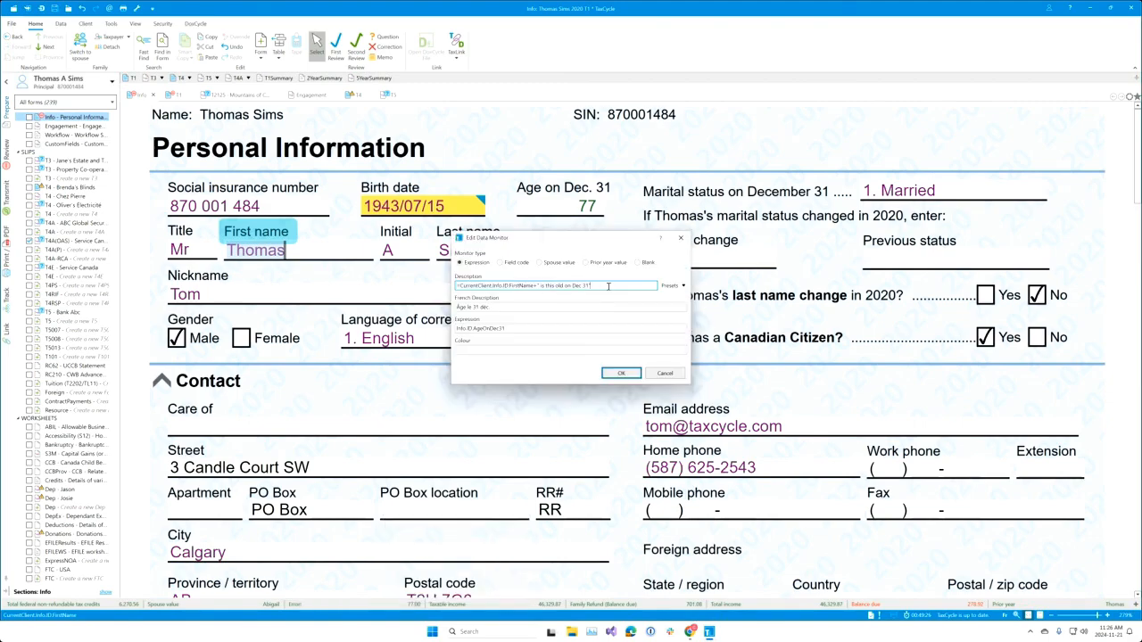
key("BackSpace")
key("BackSpace")
key("BackSpace")
key("BackSpace")
key("BackSpace")
key("BackSpace")
key("BackSpace")
key("BackSpace")
key("BackSpace")
key("BackSpace")
key("BackSpace")
key("BackSpace")
key("BackSpace")
key("BackSpace")
key("BackSpace")
key("BackSpace")
key("BackSpace")
key("BackSpace")
key("BackSpace")
key("BackSpace")
key("BackSpace")
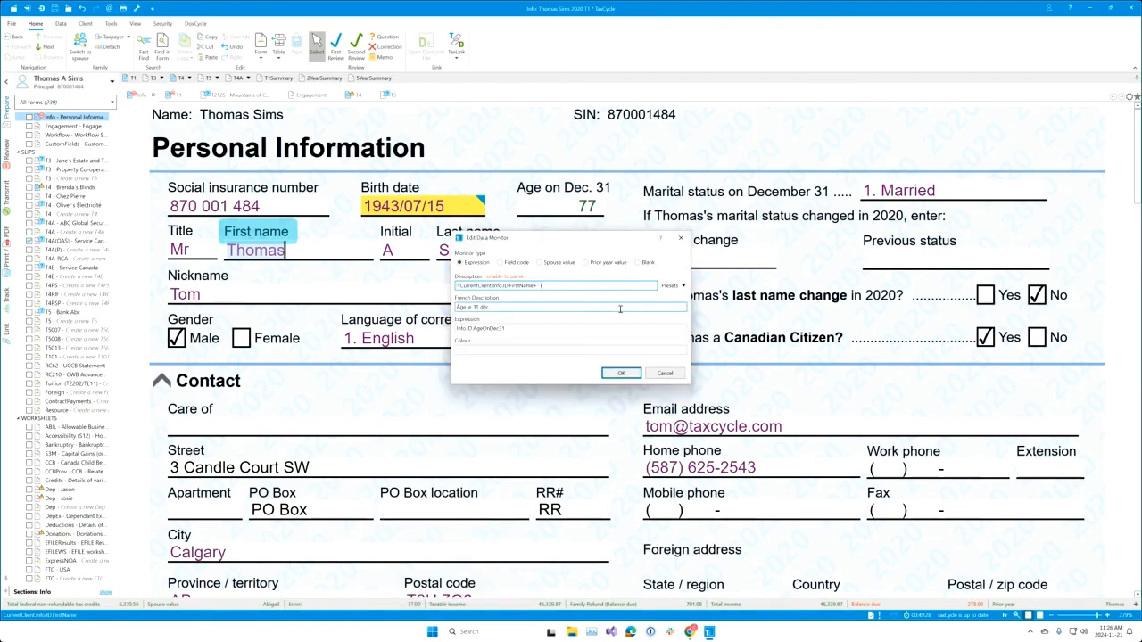
key("BackSpace")
key("BackSpace")
key("BackSpace")
key("BackSpace")
key("BackSpace")
key("BackSpace")
key("BackSpace")
key("BackSpace")
key("BackSpace")
key("BackSpace")
key("BackSpace")
key("BackSpace")
key("BackSpace")
key("BackSpace")
key("BackSpace")
key("BackSpace")
left_click(632, 374)
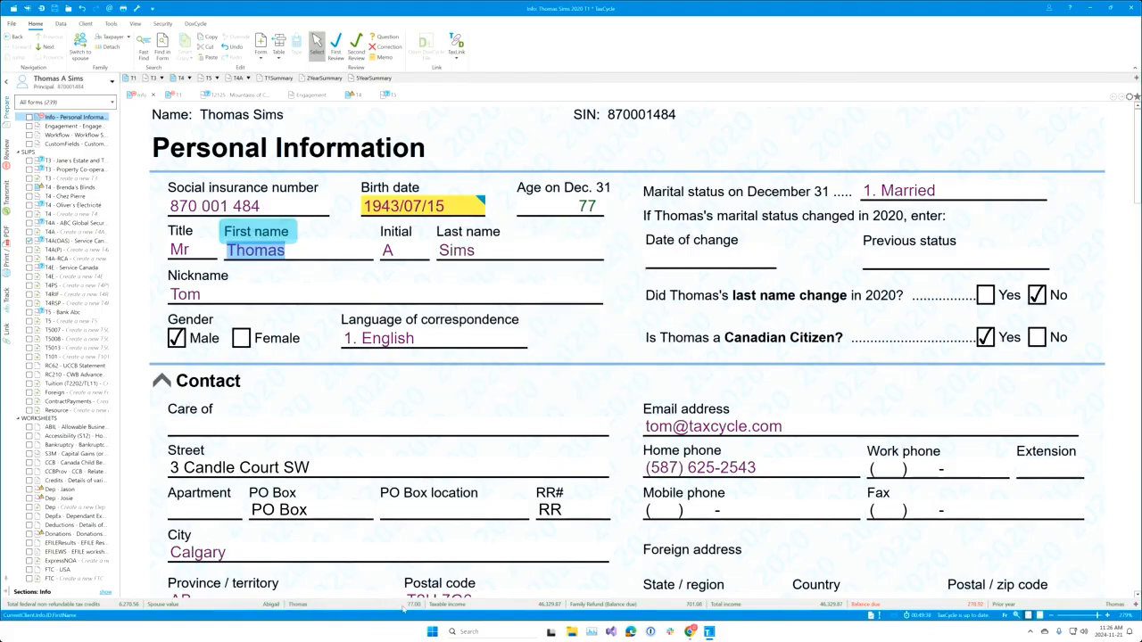
Step: Change the monitor description's field name ending to Birthdate
right_click(393, 607)
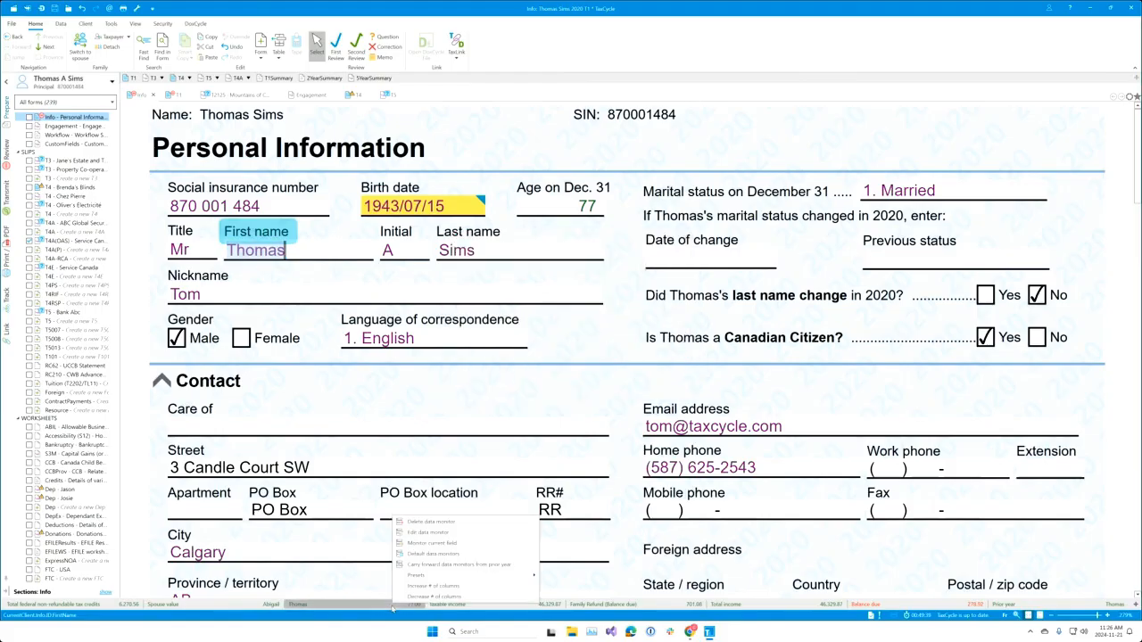
left_click(444, 533)
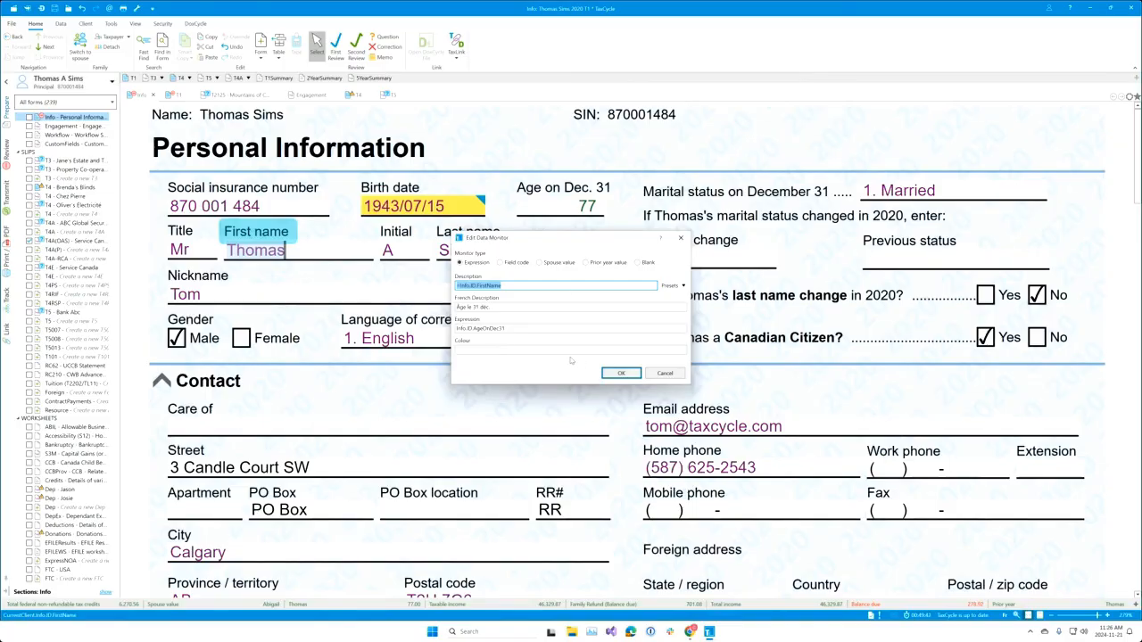
left_click(527, 286)
key("BackSpace")
key("BackSpace")
key("BackSpace")
key("BackSpace")
key("BackSpace")
key("BackSpace")
key("BackSpace")
key("BackSpace")
type("Birthdate")
left_click(622, 373)
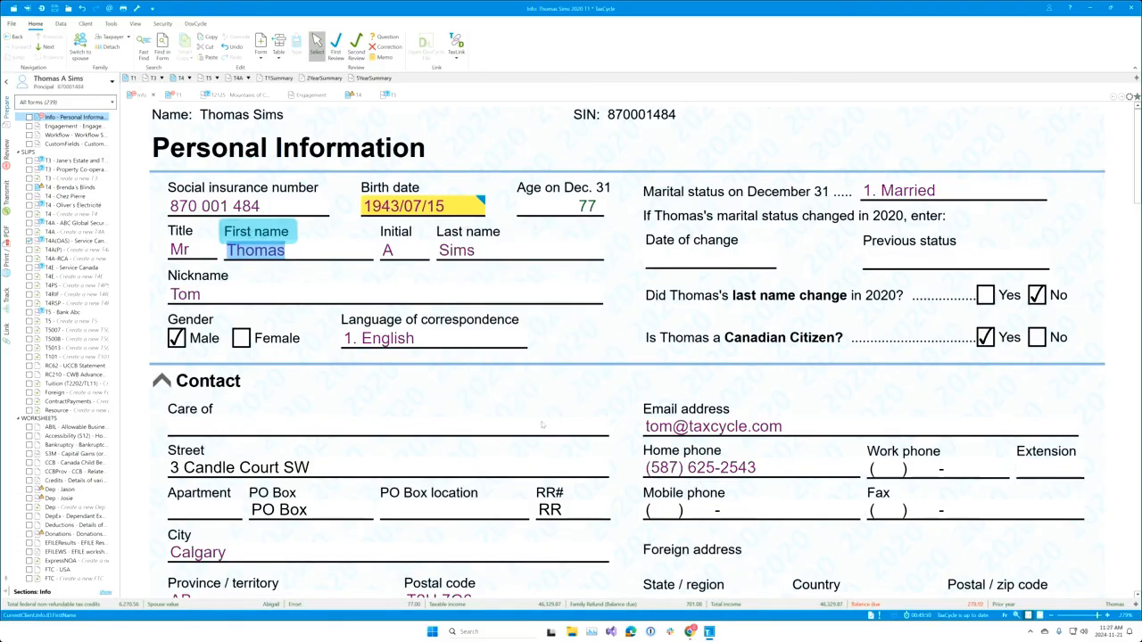
Step: Replace the monitor description with the pasted birth date code, without the CurrentClient prefix
left_click(435, 211)
right_click(434, 211)
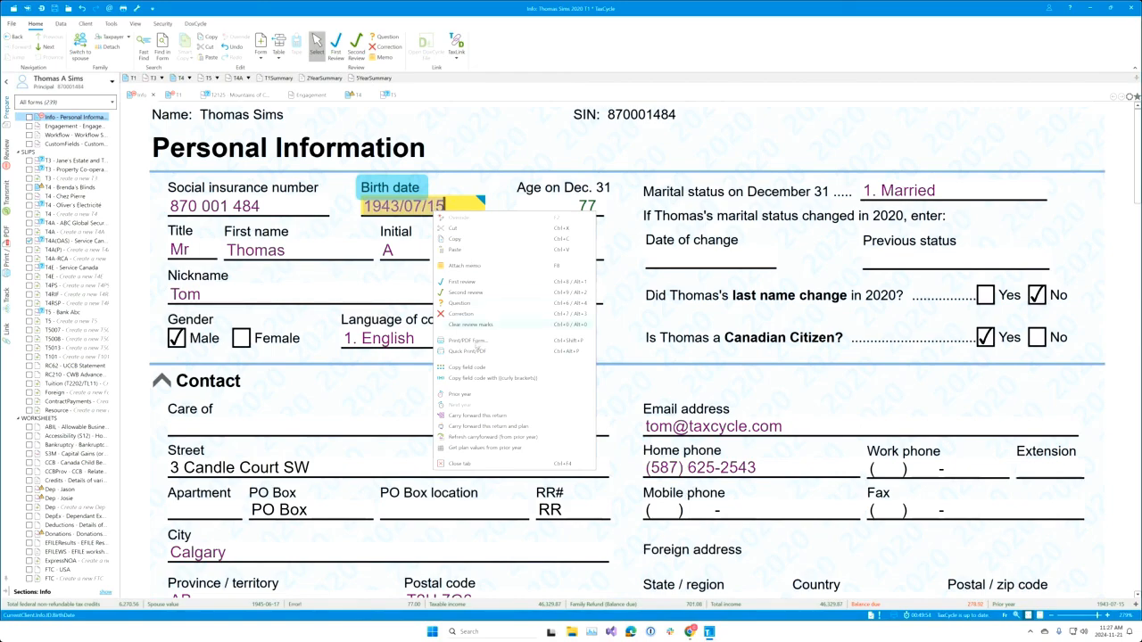
right_click(341, 613)
left_click(378, 537)
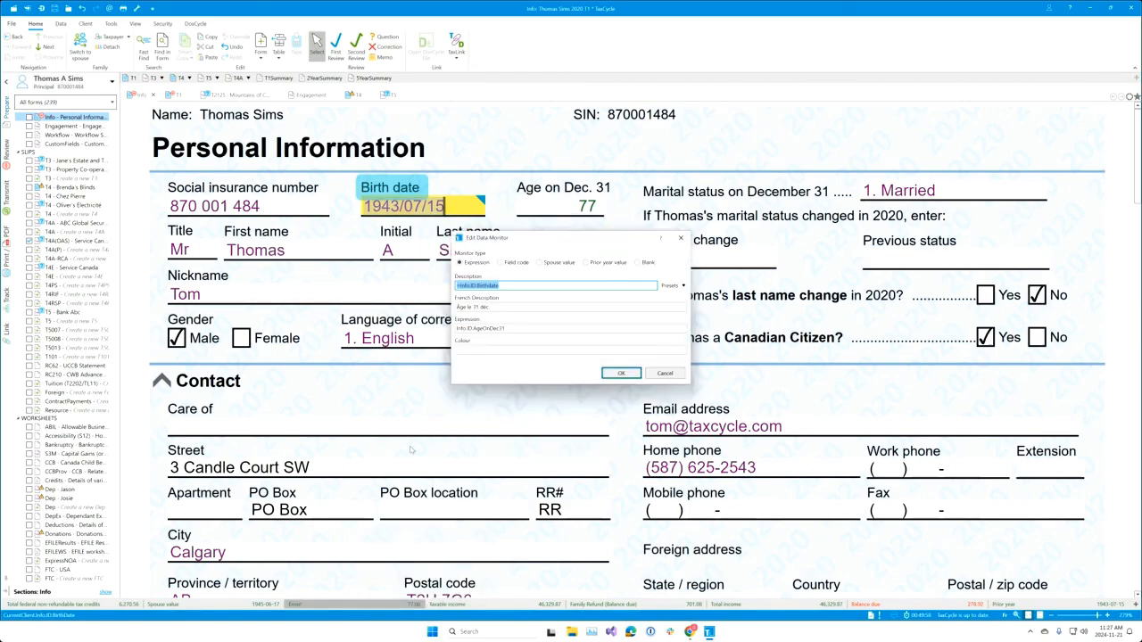
left_click(519, 288)
key("BackSpace")
key("BackSpace")
key("BackSpace")
key("BackSpace")
key("BackSpace")
key("BackSpace")
key("BackSpace")
key("BackSpace")
key("BackSpace")
key("BackSpace")
key("BackSpace")
key("BackSpace")
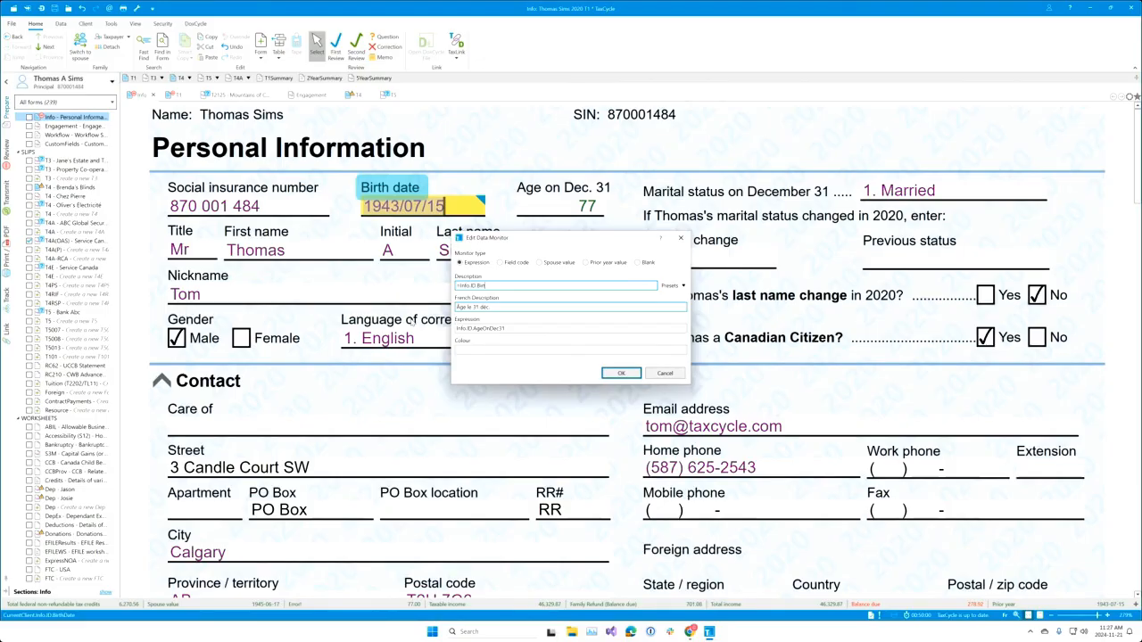
key("BackSpace")
key("BackSpace")
key("BackSpace")
key("BackSpace")
key("ctrl+v")
key("BackSpace")
key("BackSpace")
key("BackSpace")
key("BackSpace")
key("BackSpace")
key("BackSpace")
key("BackSpace")
key("BackSpace")
key("BackSpace")
key("BackSpace")
key("BackSpace")
key("BackSpace")
key("BackSpace")
key("BackSpace")
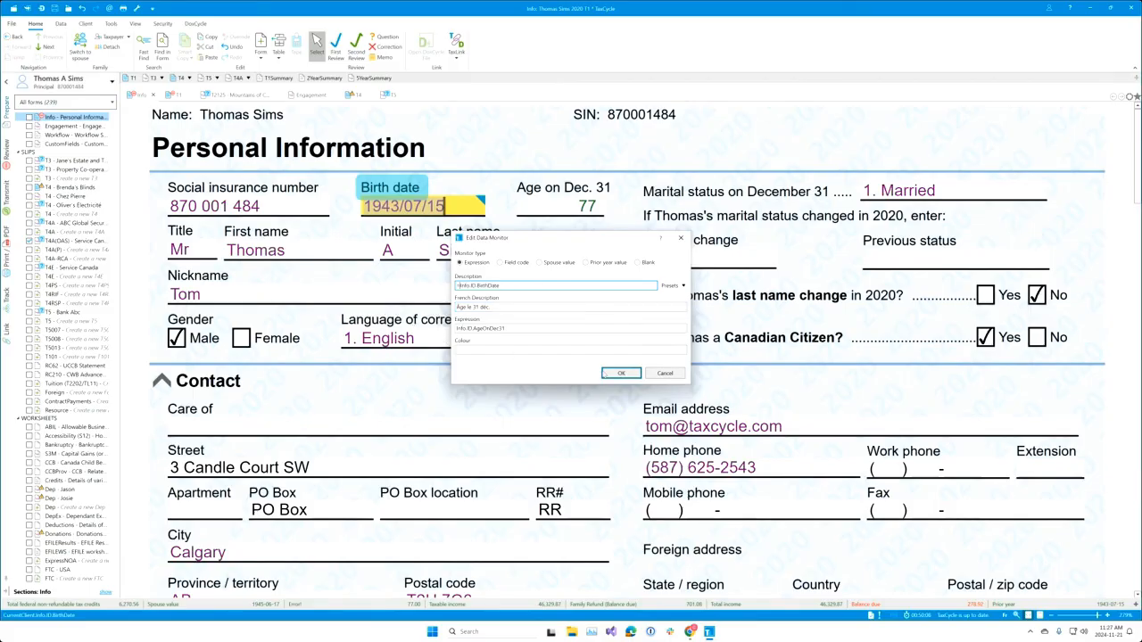
left_click(621, 374)
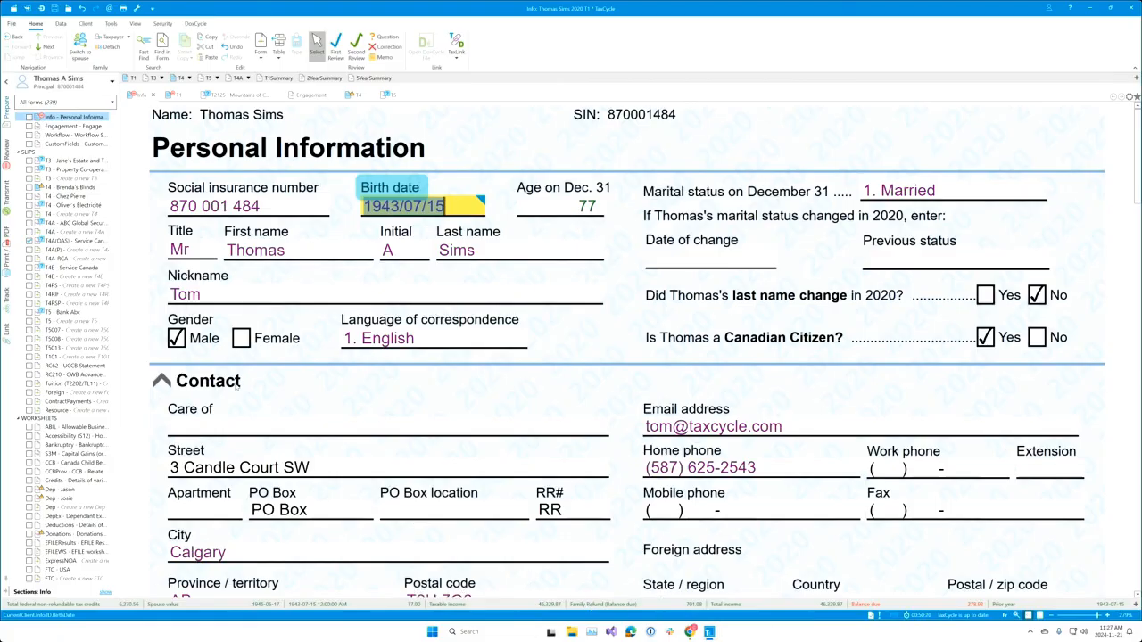
Step: Apply the Taxpayer age on Dec 31 preset and view its >65 Red/Green colour formula
right_click(377, 610)
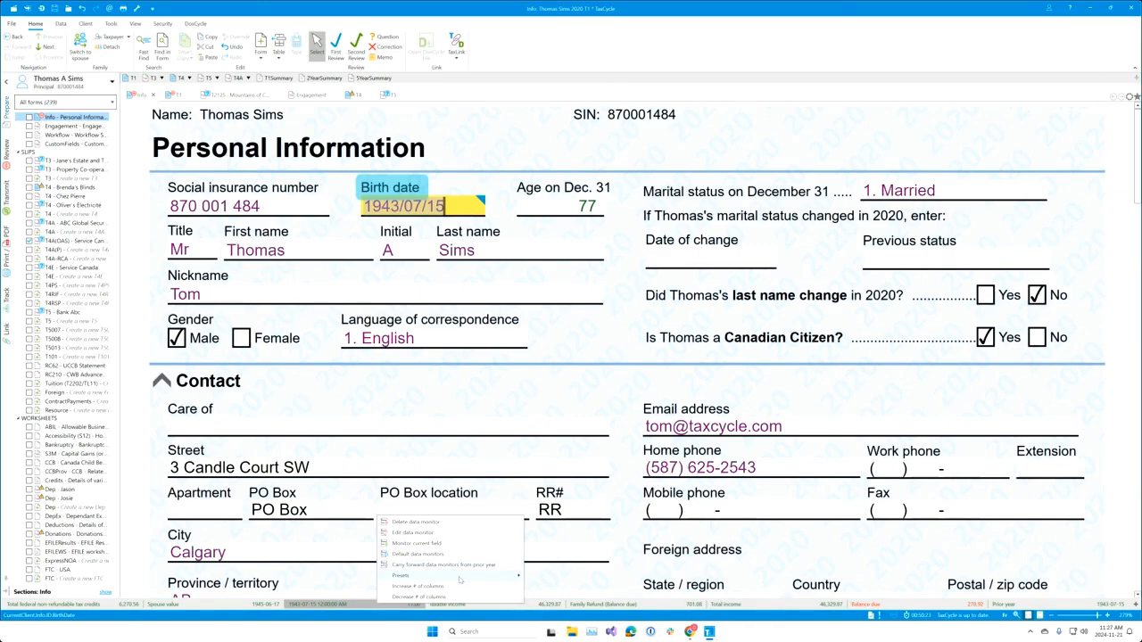
mouse_move(460, 580)
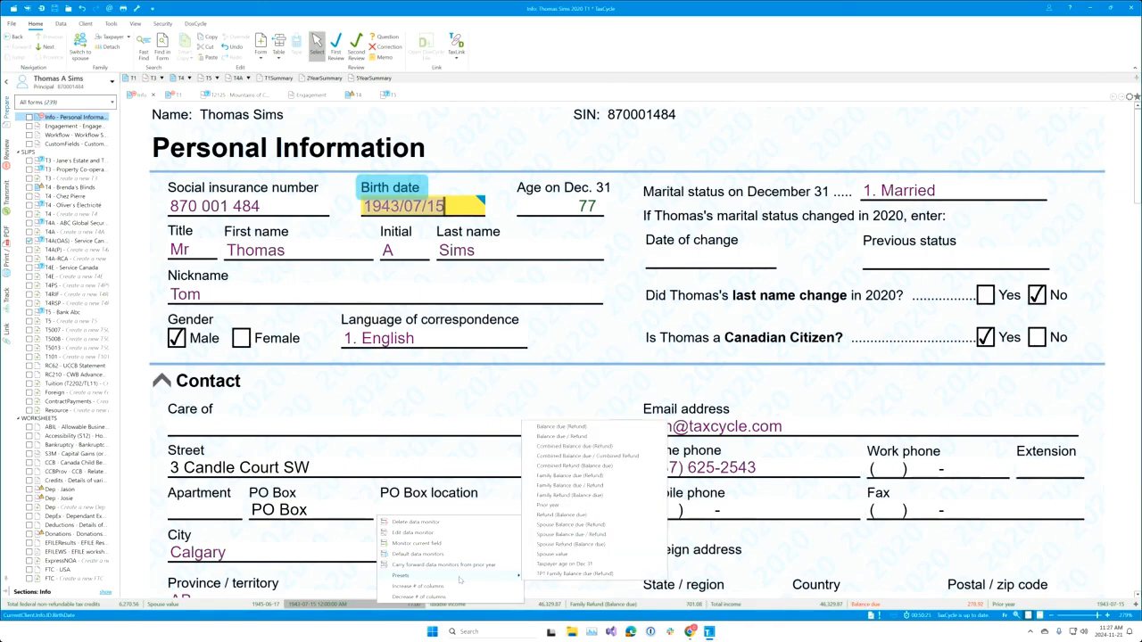
left_click(578, 564)
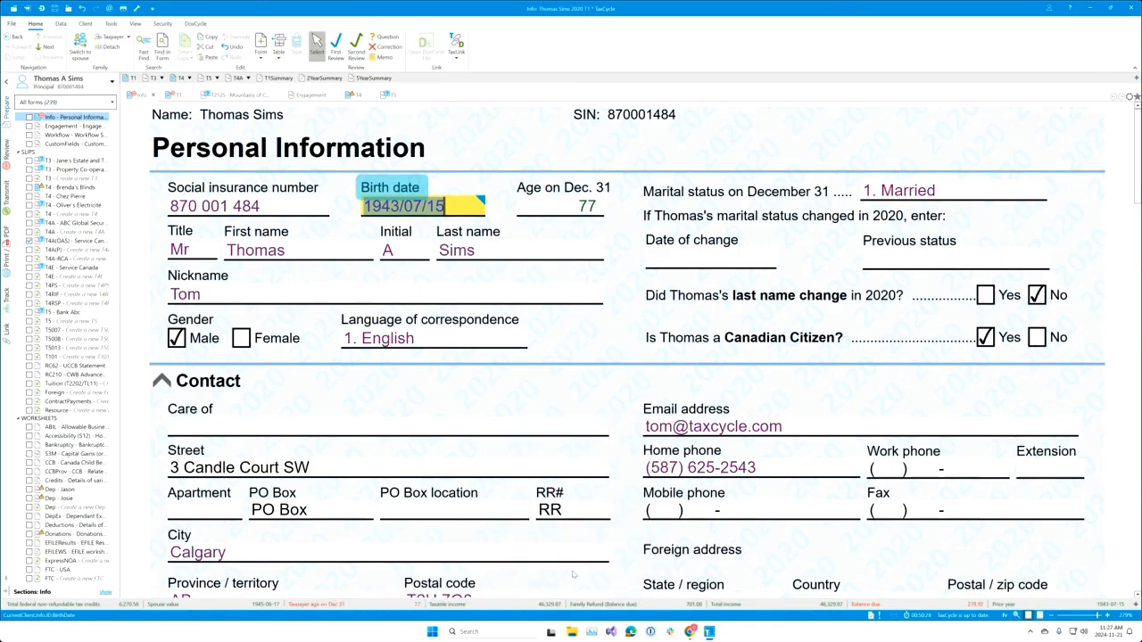
right_click(383, 604)
left_click(418, 528)
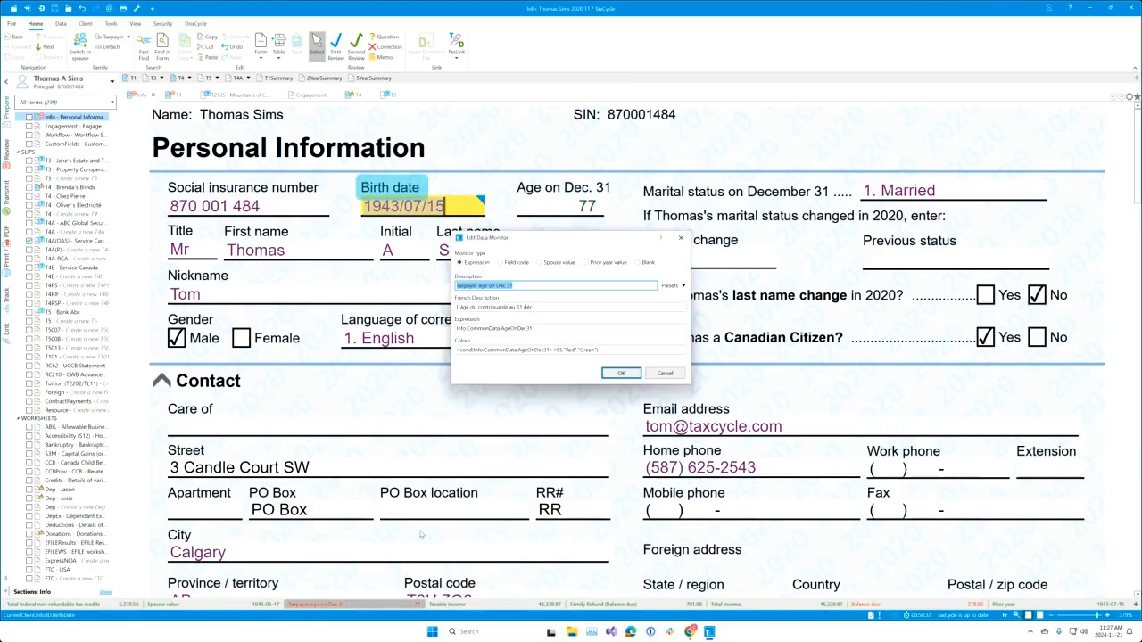